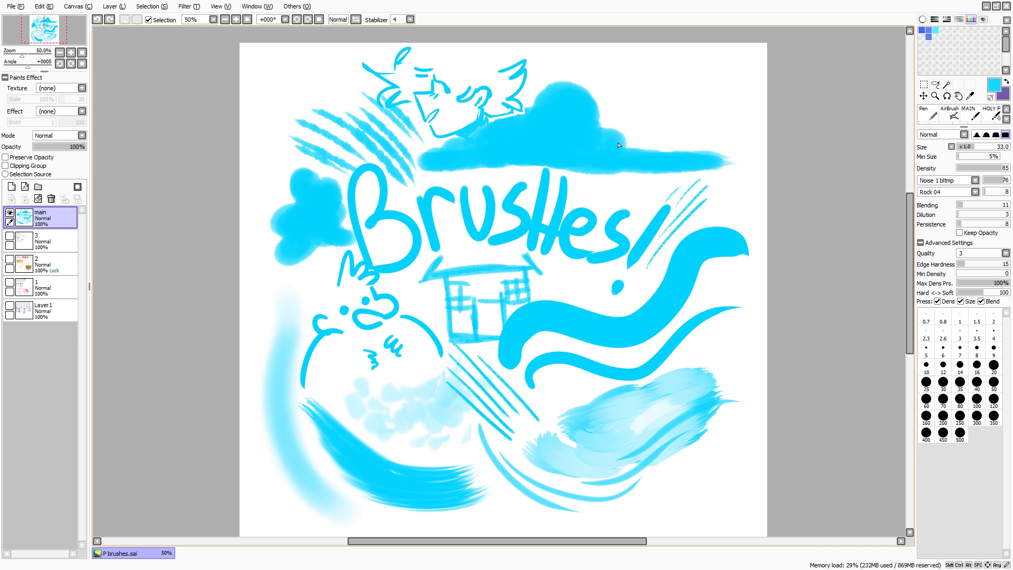
- Set the brush density to 40
key(4)
drag(497, 236, 499, 226)
key(Tab)
key(Tab)
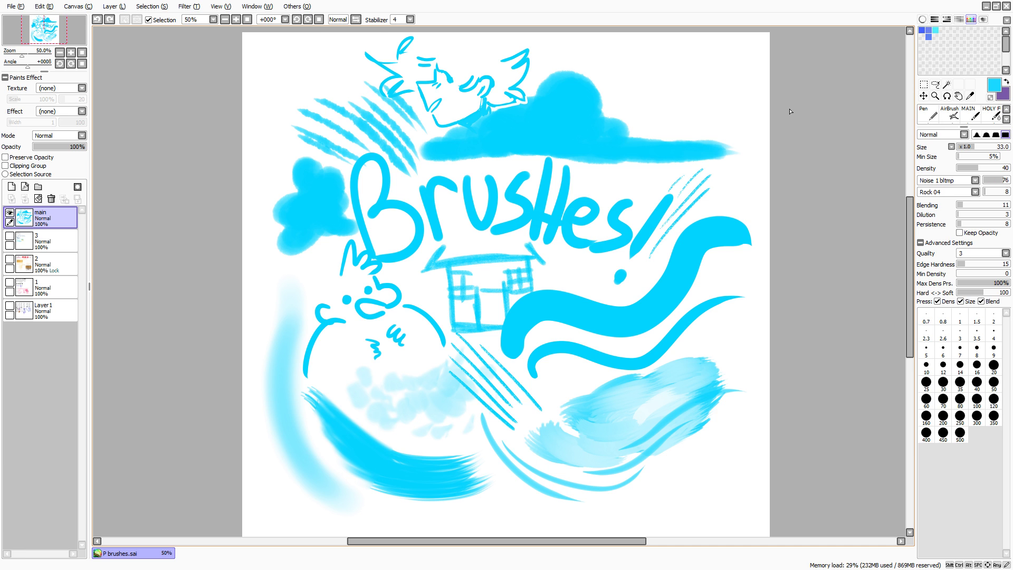
- Hide the "main" layer and show layer "1"
click(10, 212)
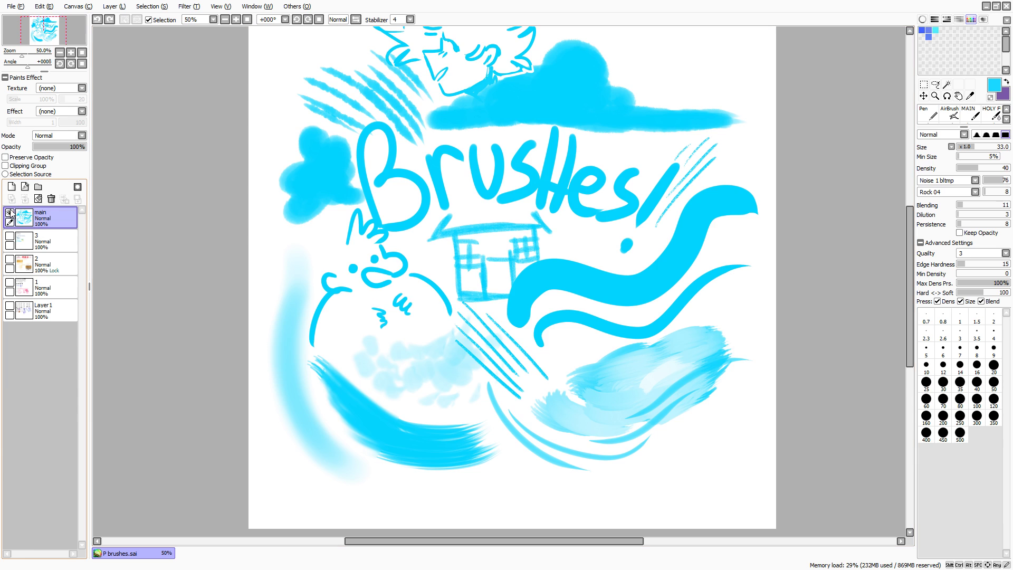
click(10, 283)
- Examine the default settings of the Pencil, AirBrush, Brush, WaterColor, Marker and Eraser tools and the four edge shape samples at 150% zoom
key(Tab)
drag(253, 166, 330, 379)
key(Tab)
click(239, 19)
click(240, 19)
click(240, 19)
key(Tab)
drag(242, 121, 264, 165)
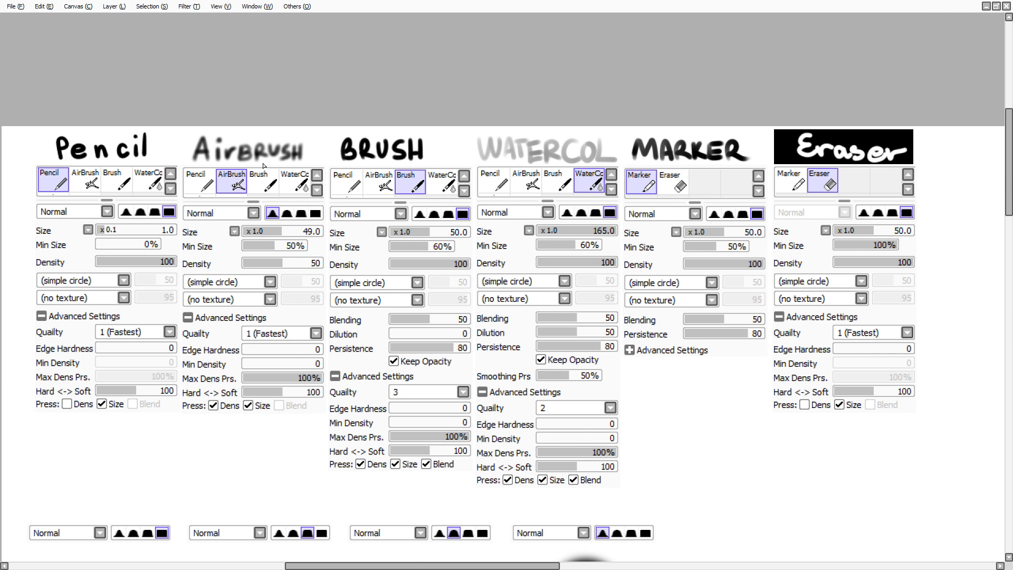
key(Tab)
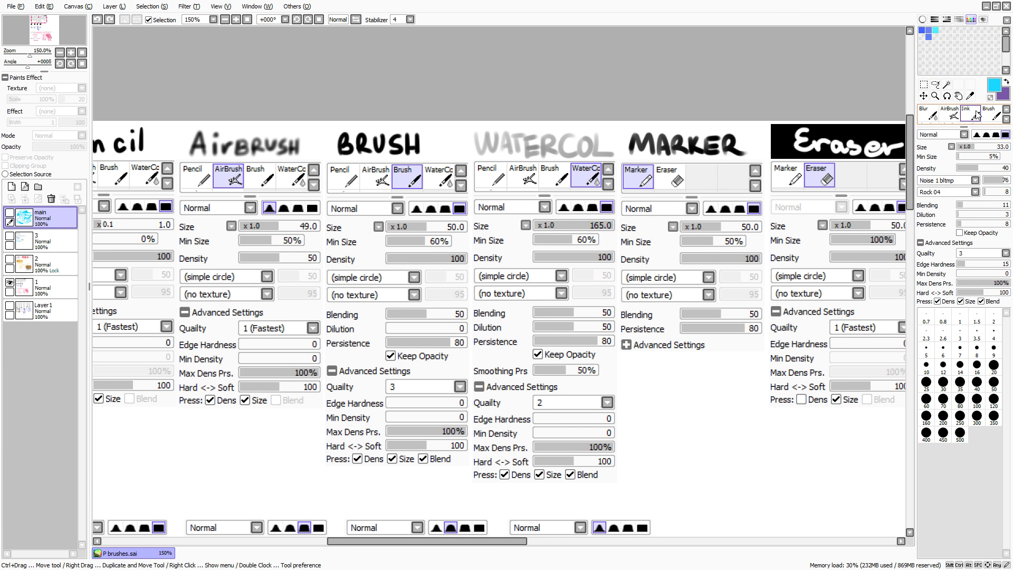
scroll(977, 115, down, 3)
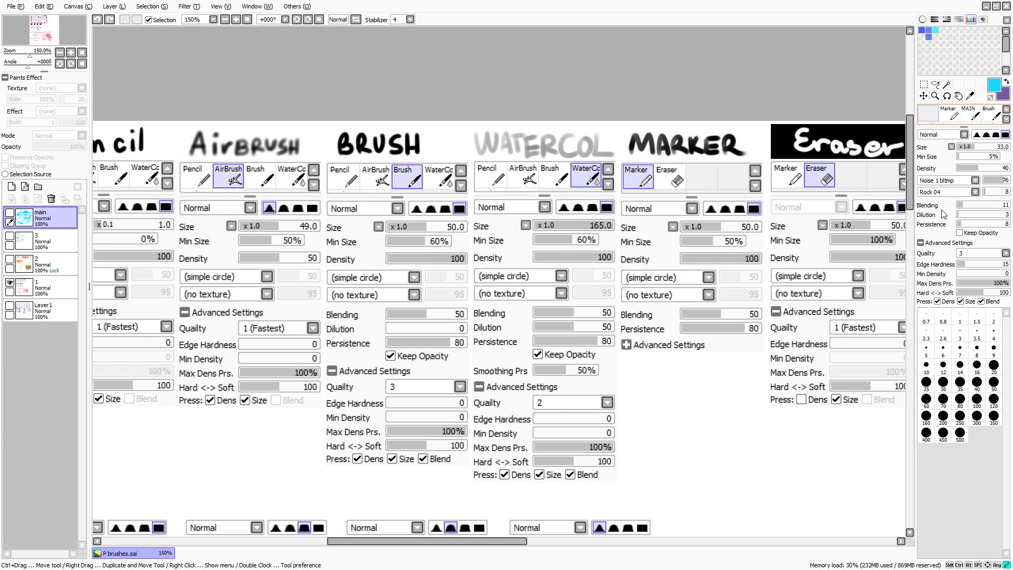
key(Tab)
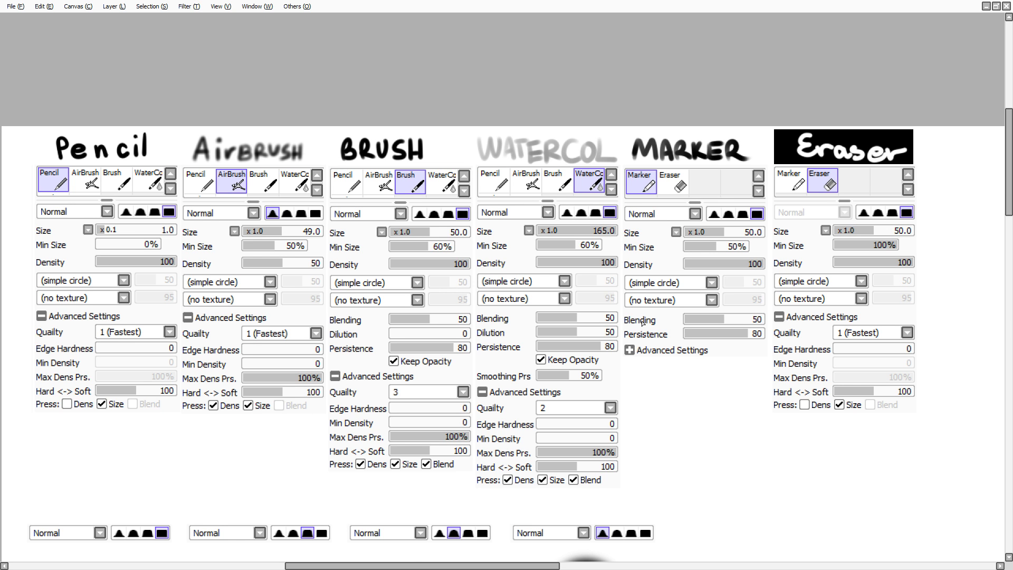
scroll(289, 274, down, 5)
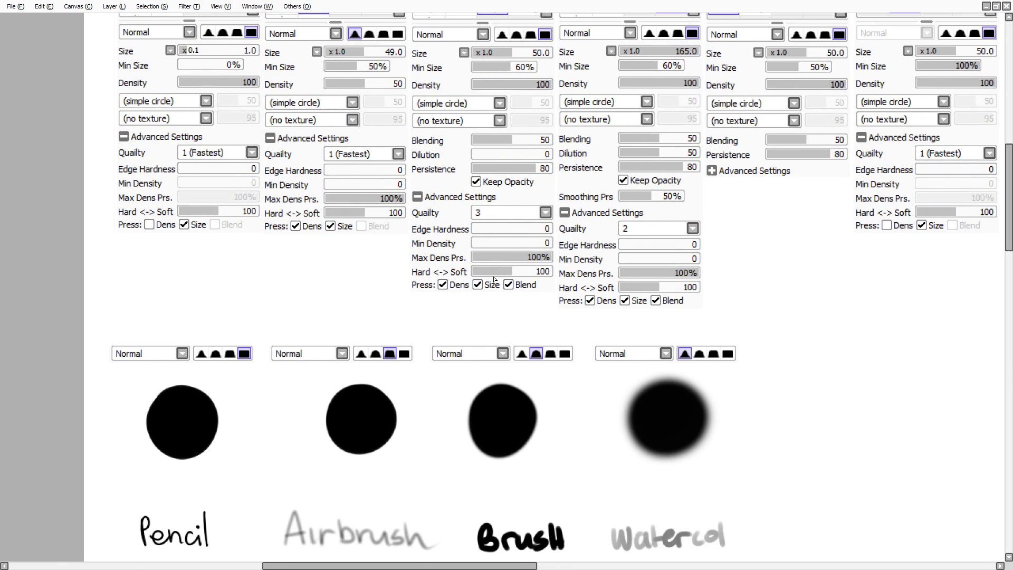
scroll(241, 534, down, 2)
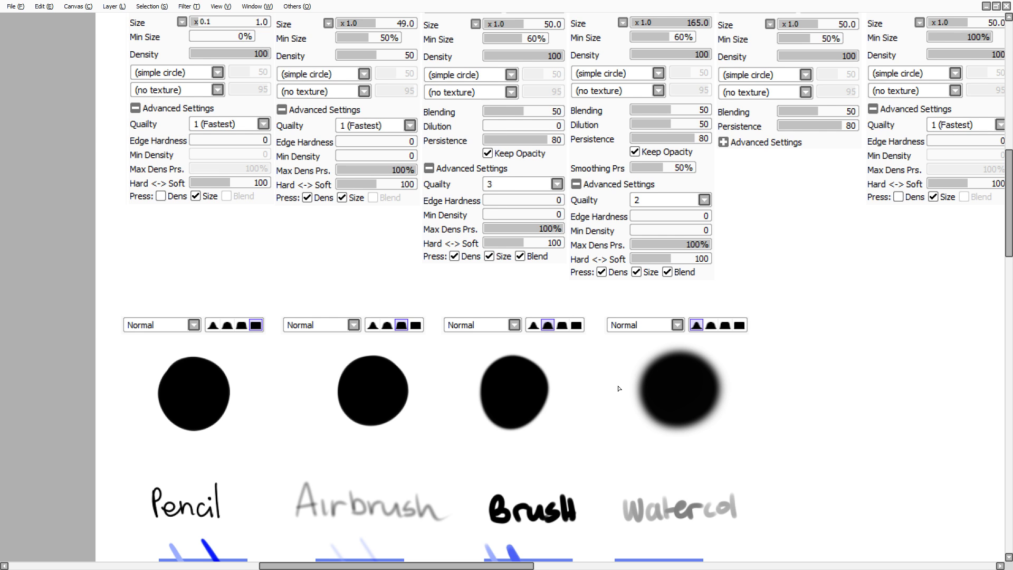
drag(329, 452, 341, 290)
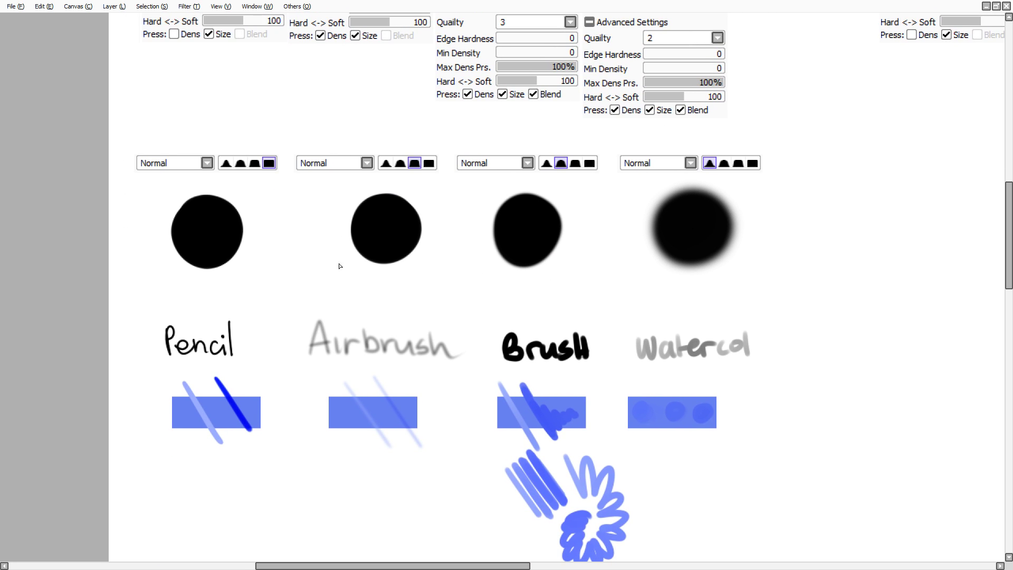
key(Tab)
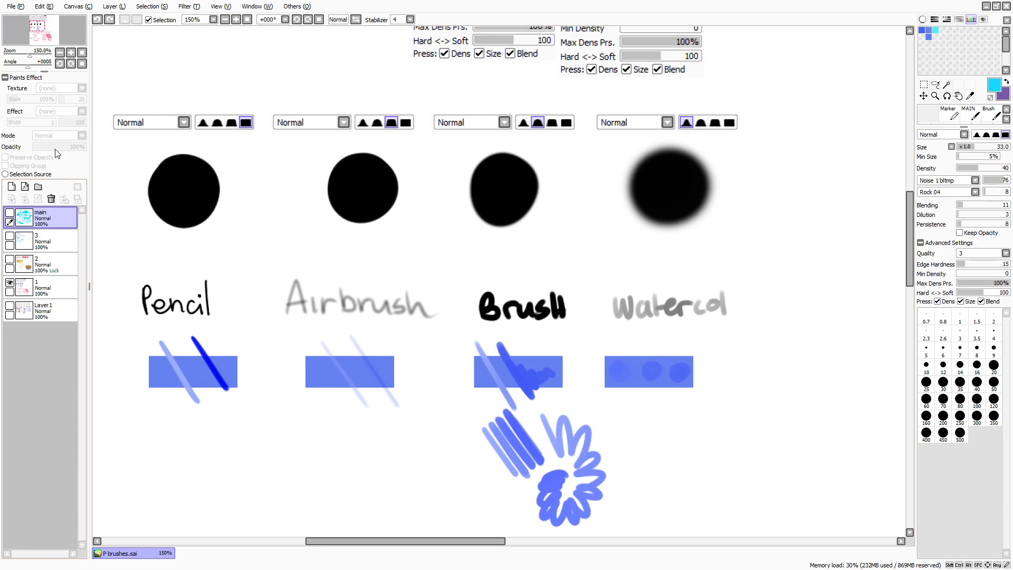
- Make layer "1" the active layer
click(65, 306)
click(62, 288)
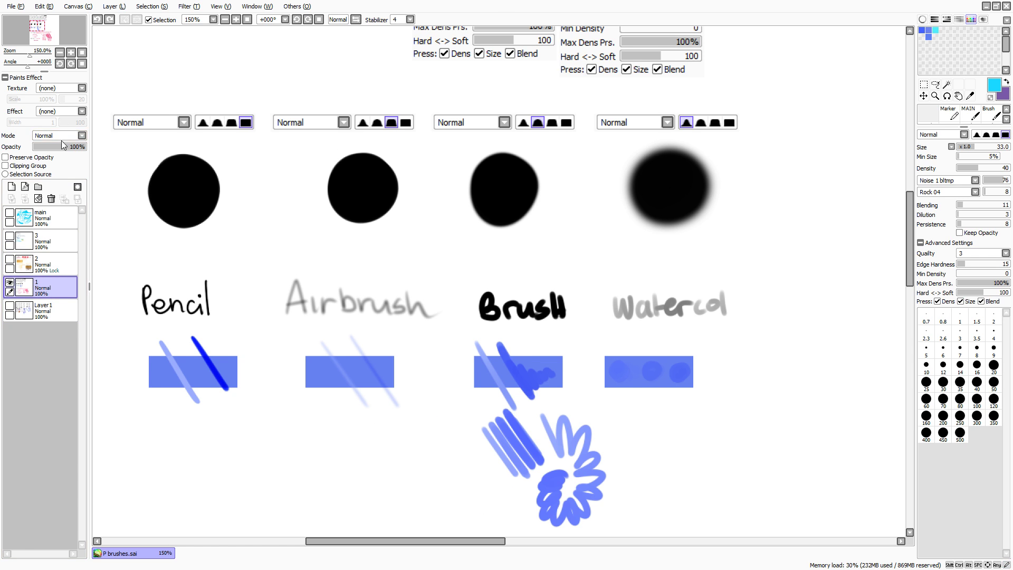
key(Tab)
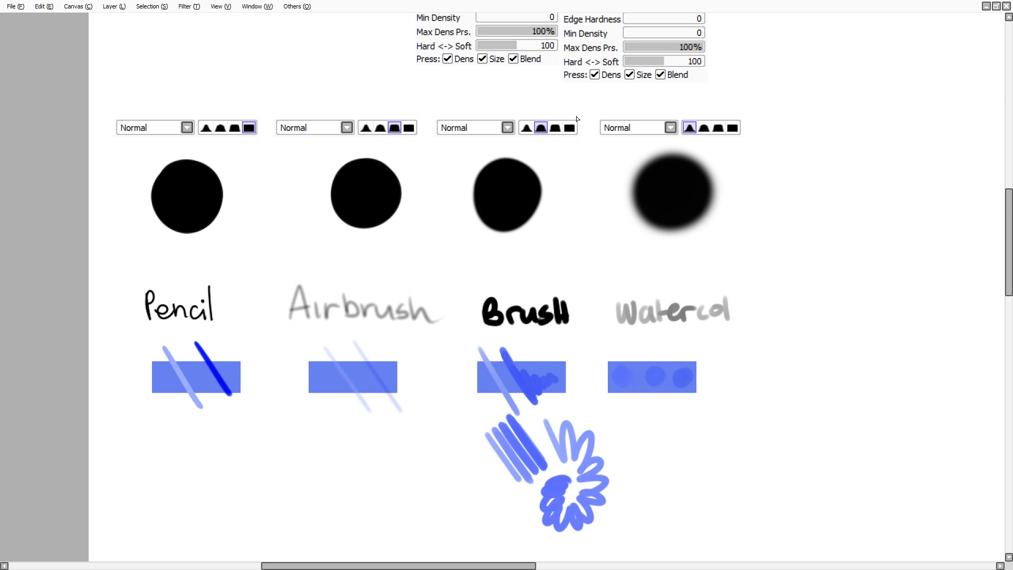
key(Tab)
key(Tab)
key(Tab)
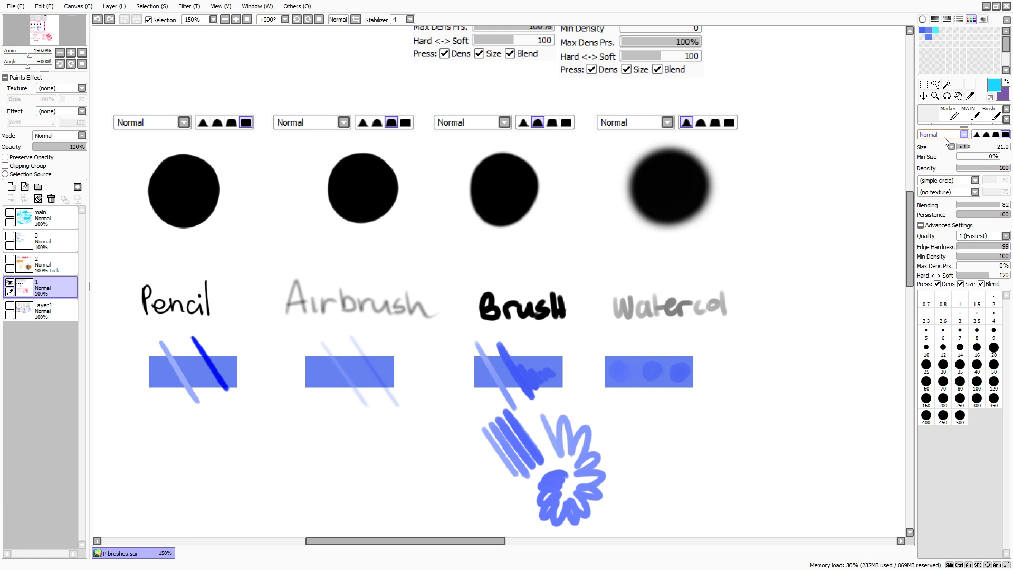
key(Tab)
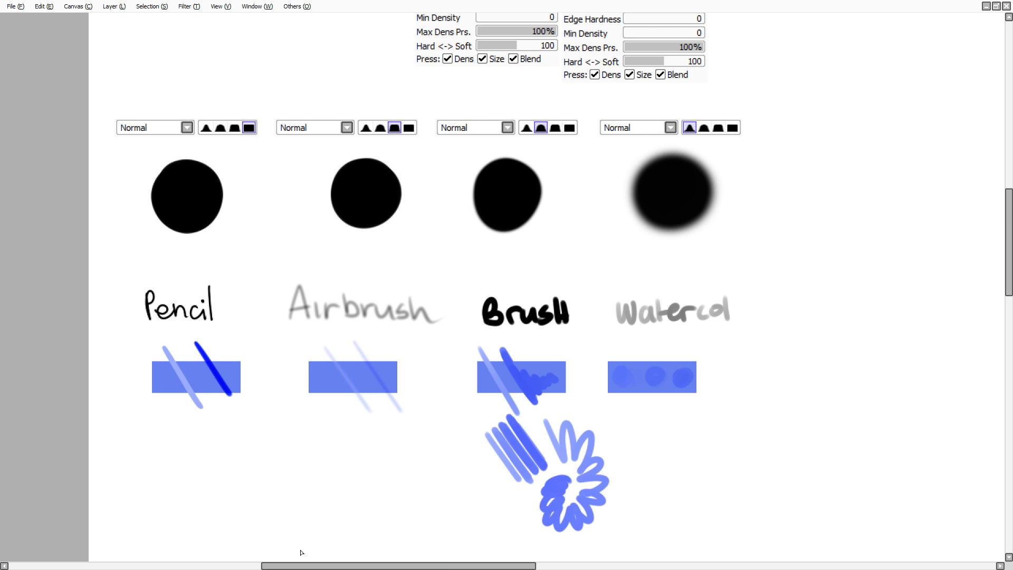
key(Tab)
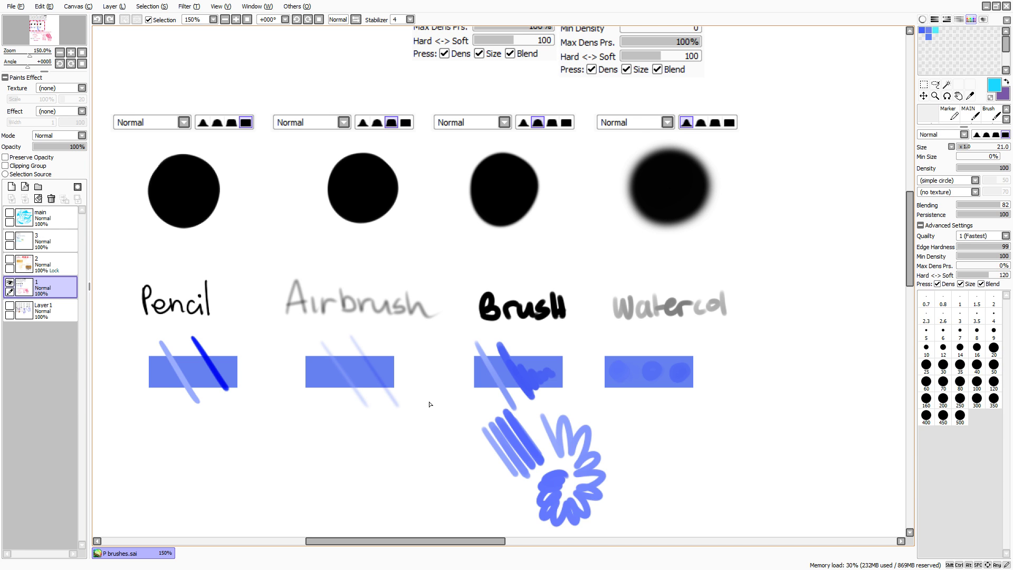
- Draw overlapping cyan test strokes in Multiply mode at size 13.7 in the blank area beside the watercolor sample
key(c)
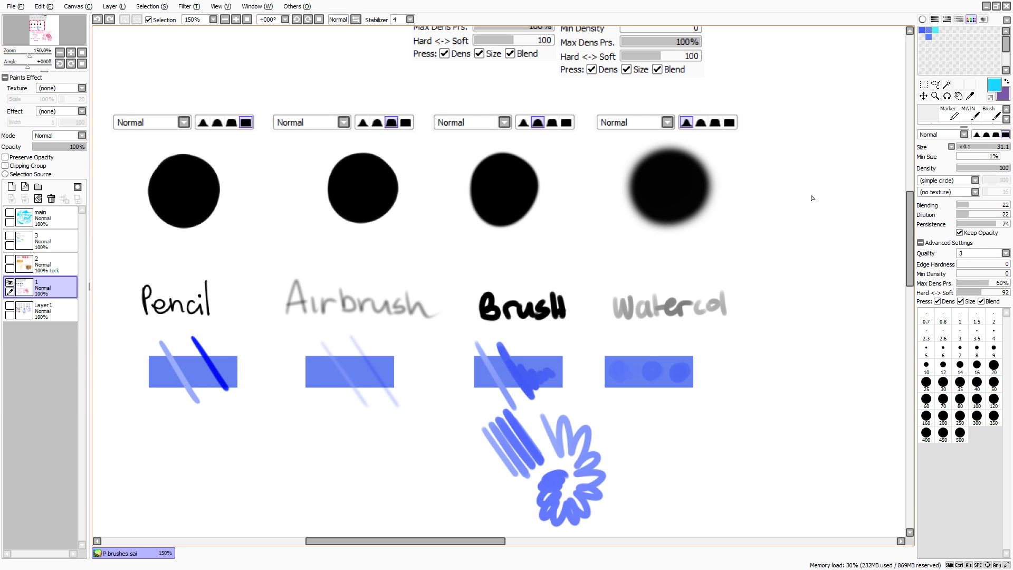
key(n)
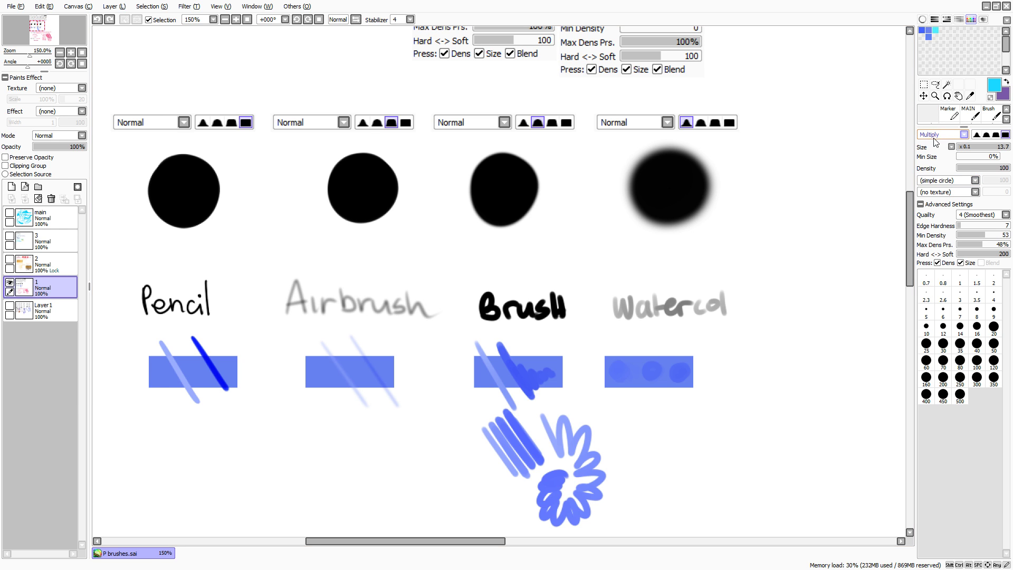
drag(772, 177, 817, 364)
scroll(941, 135, down, 1)
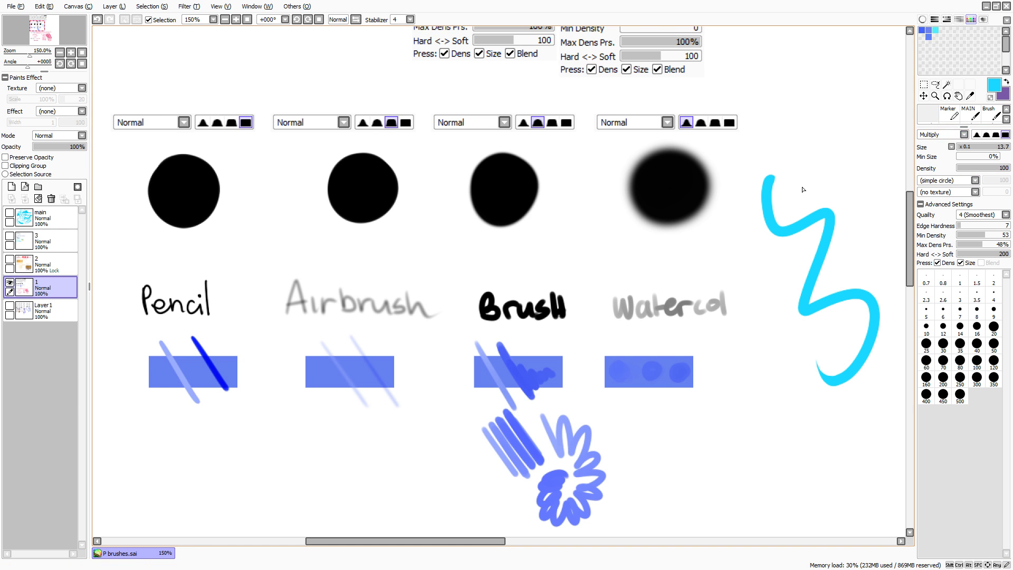
mouse_move(772, 182)
mouse_down()
mouse_move(827, 327)
mouse_move(777, 417)
mouse_up()
key(ctrl+z)
mouse_move(747, 295)
mouse_down()
mouse_move(811, 484)
mouse_move(758, 405)
mouse_move(810, 210)
mouse_move(789, 330)
mouse_move(854, 271)
mouse_up()
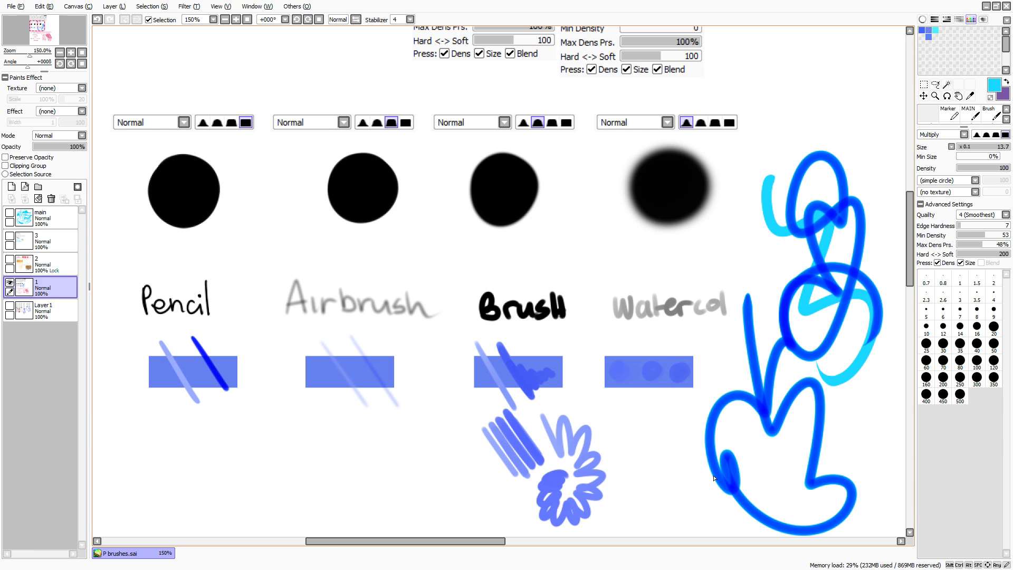
drag(463, 305, 337, 275)
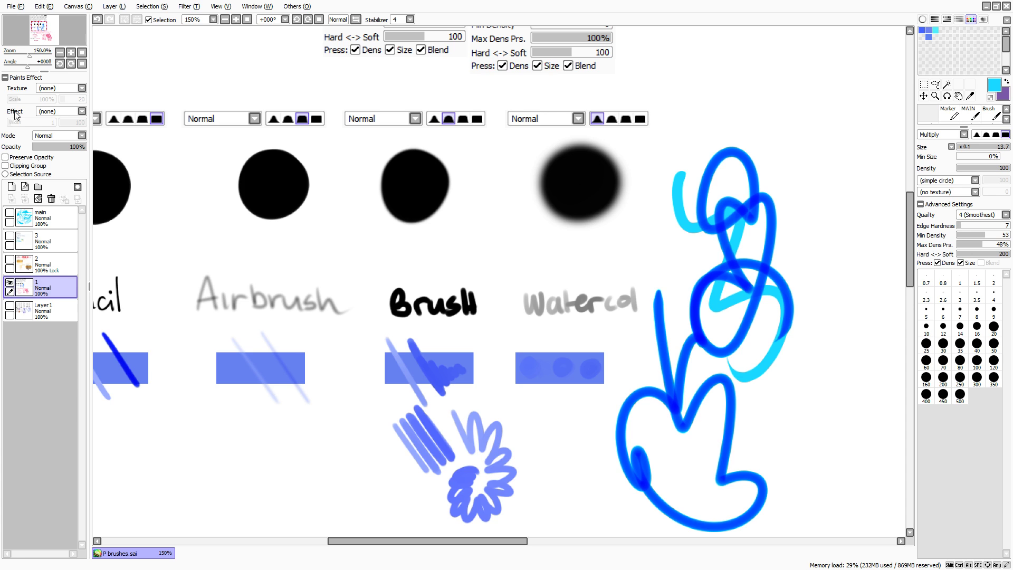
- Undo the Multiply test strokes beside the watercolor sample
key(ctrl+z)
key(ctrl+z)
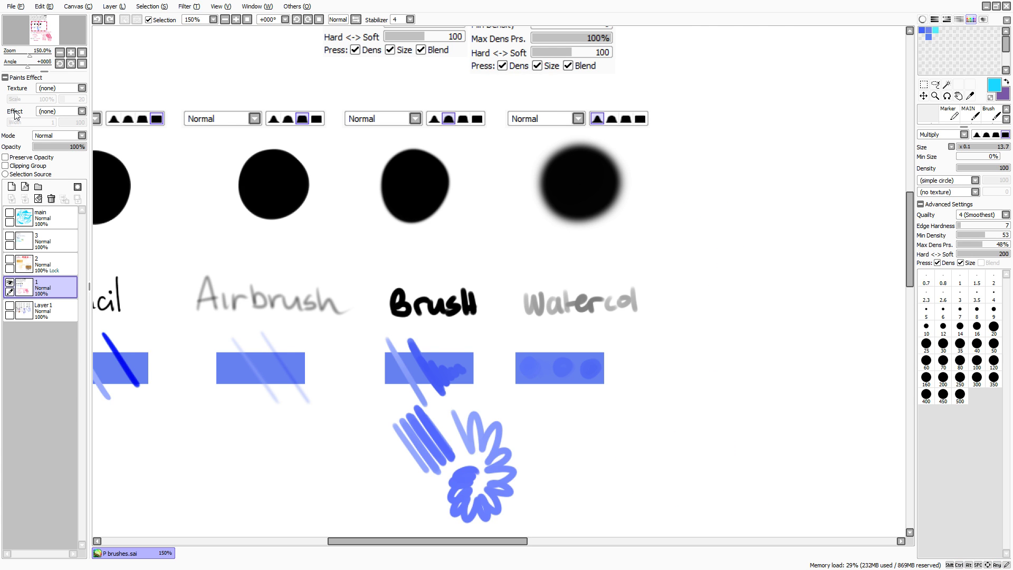
drag(367, 269, 465, 204)
drag(502, 257, 505, 308)
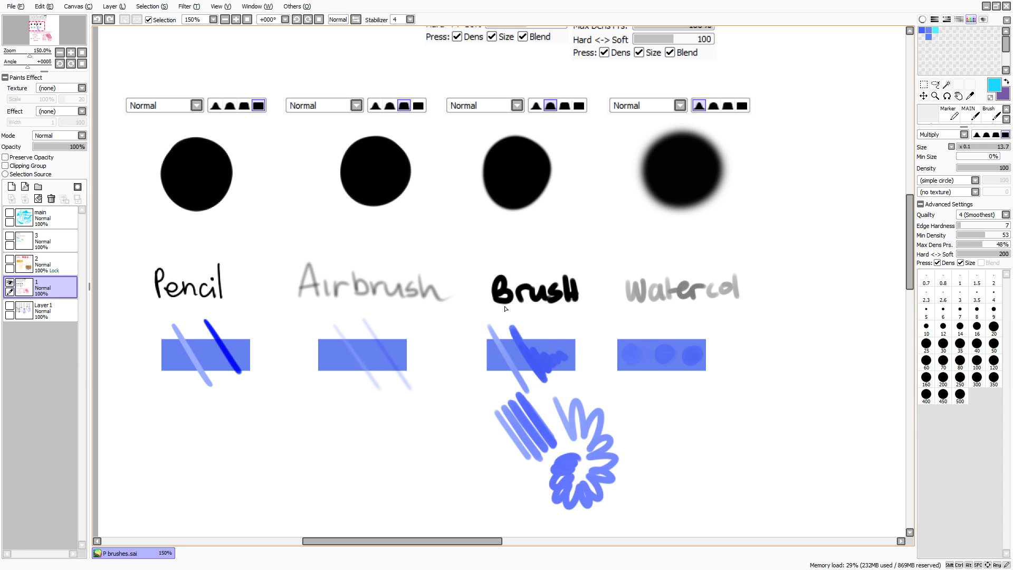
drag(685, 204, 605, 209)
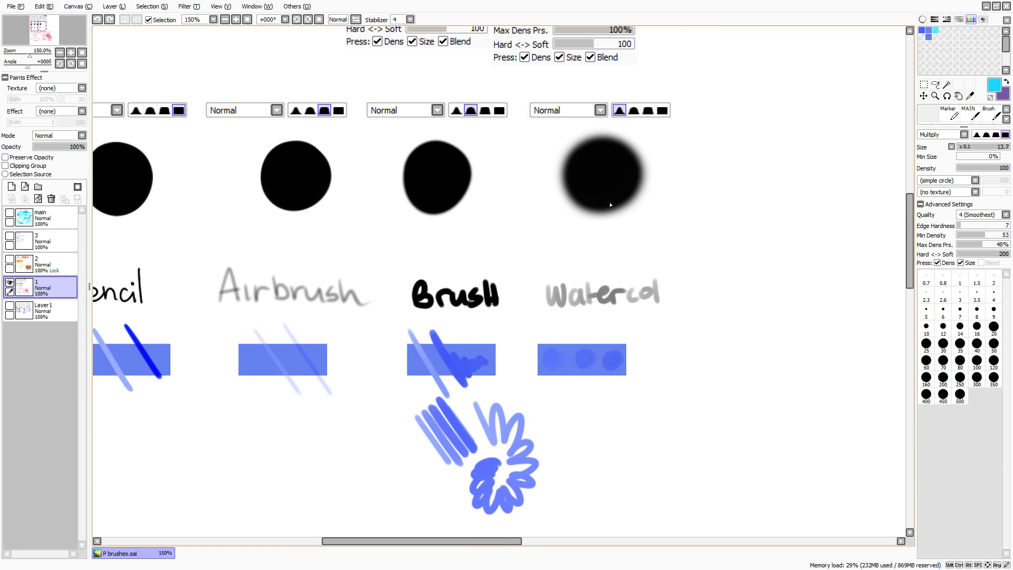
drag(529, 375, 550, 342)
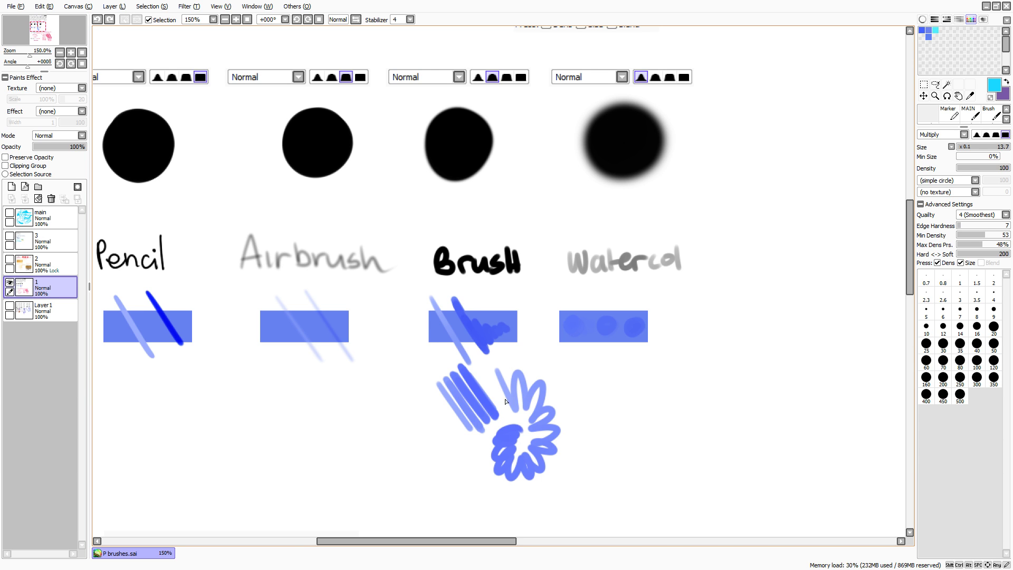
- Switch to the brush with Vivid blending and try a few cyan strokes beside the samples, undoing each one
key(v)
drag(755, 213, 745, 428)
key(ctrl+z)
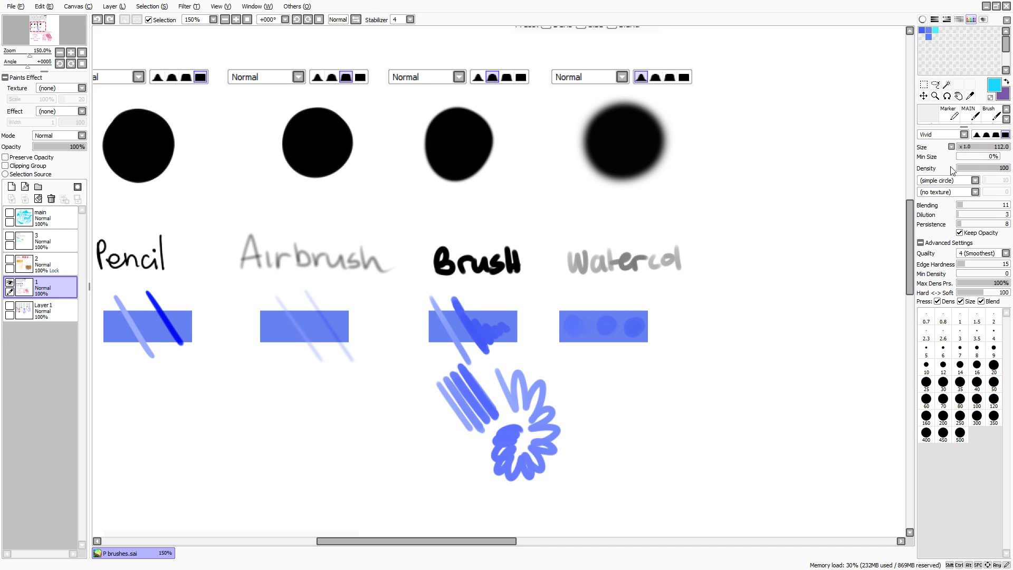
scroll(949, 136, up, 2)
mouse_move(789, 208)
mouse_down()
mouse_move(809, 353)
mouse_move(739, 422)
mouse_move(750, 317)
mouse_up()
key(ctrl+z)
- Paint crossing and overlapping cyan strokes in Vivid mode at size 23 beside the watercolor sample
click(937, 154)
drag(797, 247, 766, 245)
mouse_move(769, 212)
mouse_down()
mouse_move(771, 256)
mouse_move(796, 295)
mouse_move(759, 247)
mouse_move(752, 287)
mouse_move(823, 285)
mouse_move(805, 411)
mouse_move(749, 428)
mouse_move(697, 464)
mouse_move(734, 383)
mouse_move(692, 454)
mouse_move(702, 364)
mouse_move(665, 422)
mouse_move(683, 400)
mouse_move(654, 369)
mouse_move(728, 290)
mouse_move(768, 169)
mouse_up()
key(ctrl+z)
drag(802, 99, 839, 254)
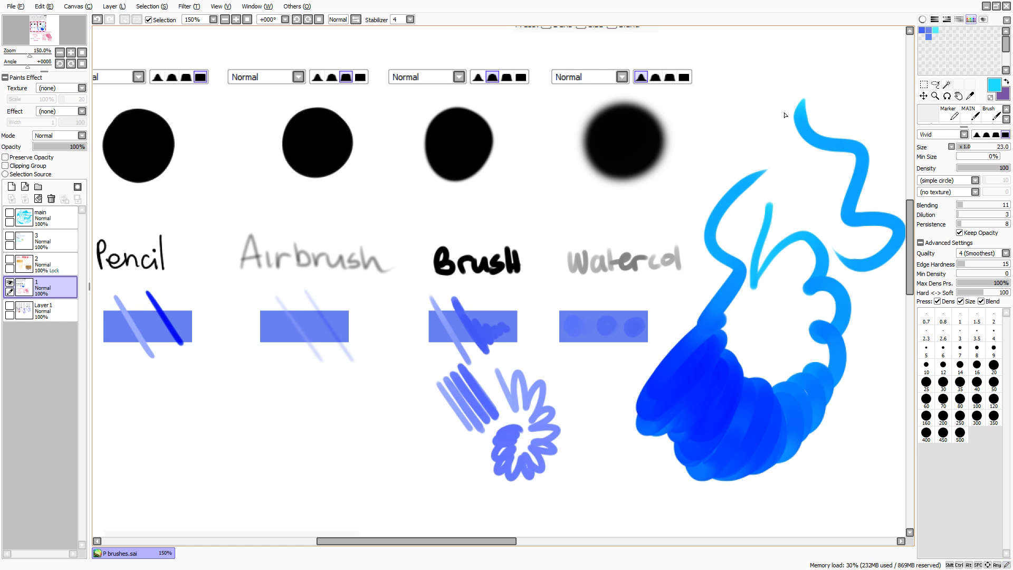
drag(768, 112, 824, 256)
mouse_move(737, 125)
mouse_down()
mouse_move(794, 349)
mouse_move(789, 364)
mouse_up()
drag(715, 228, 827, 408)
drag(713, 253, 876, 284)
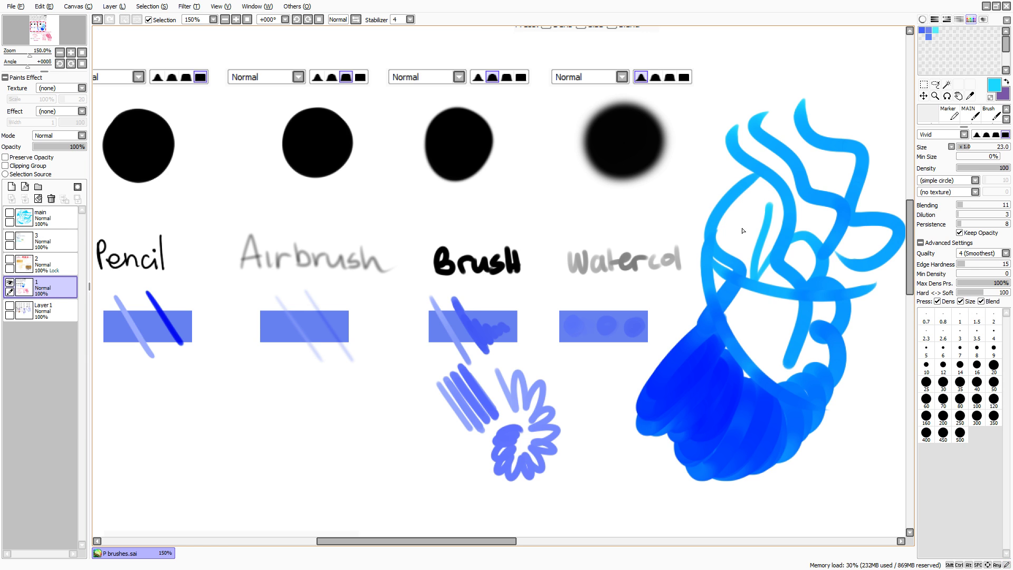
drag(743, 230, 852, 225)
drag(779, 188, 846, 160)
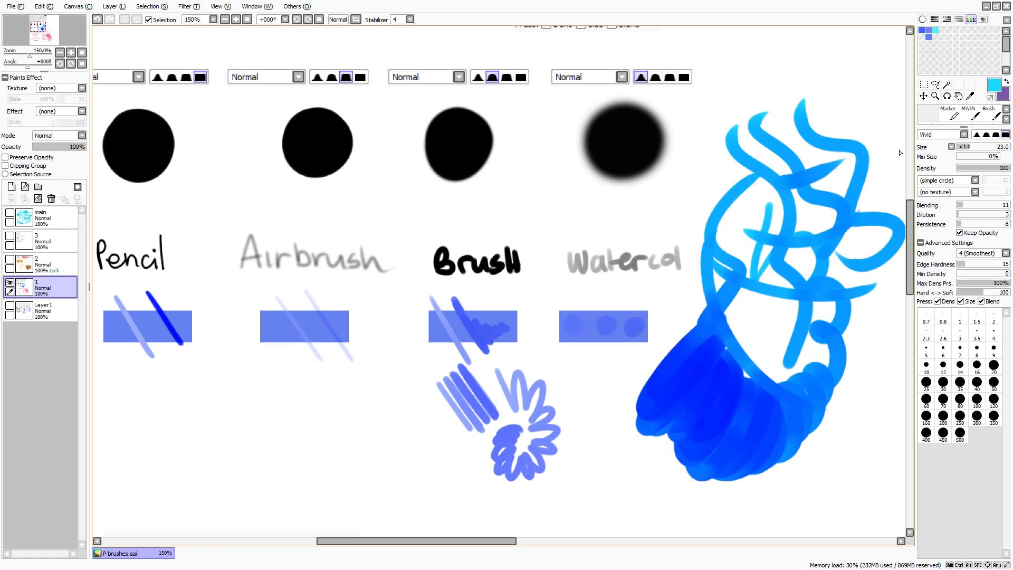
- Set the brush blending mode to Multiply and paint overlapping strokes next to the Vivid scribble
click(934, 169)
mouse_move(832, 72)
mouse_down()
mouse_move(823, 149)
mouse_move(757, 108)
mouse_up()
key(ctrl+z)
mouse_move(759, 32)
mouse_down()
mouse_move(767, 53)
mouse_move(864, 83)
mouse_move(777, 80)
mouse_move(745, 111)
mouse_up()
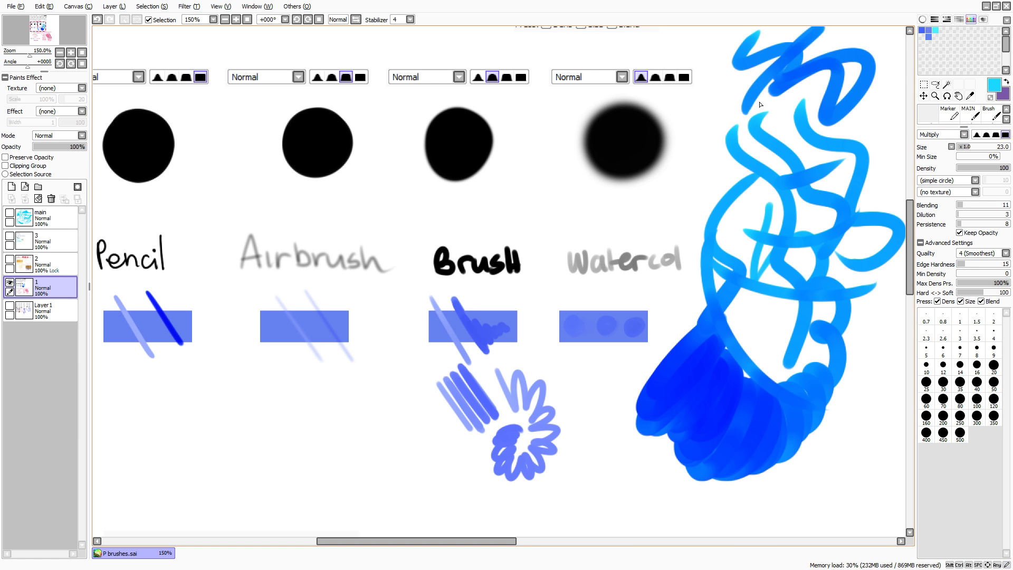
mouse_move(754, 52)
mouse_down()
mouse_move(882, 138)
mouse_move(875, 248)
mouse_up()
key(ctrl+z)
key(ctrl+z)
drag(855, 288, 738, 248)
mouse_move(775, 280)
mouse_down()
mouse_move(808, 342)
mouse_move(798, 399)
mouse_move(770, 385)
mouse_move(839, 263)
mouse_move(791, 284)
mouse_move(826, 201)
mouse_move(817, 106)
mouse_up()
mouse_move(776, 135)
mouse_down()
mouse_move(834, 295)
mouse_move(755, 357)
mouse_move(799, 318)
mouse_move(702, 422)
mouse_move(814, 316)
mouse_move(710, 422)
mouse_up()
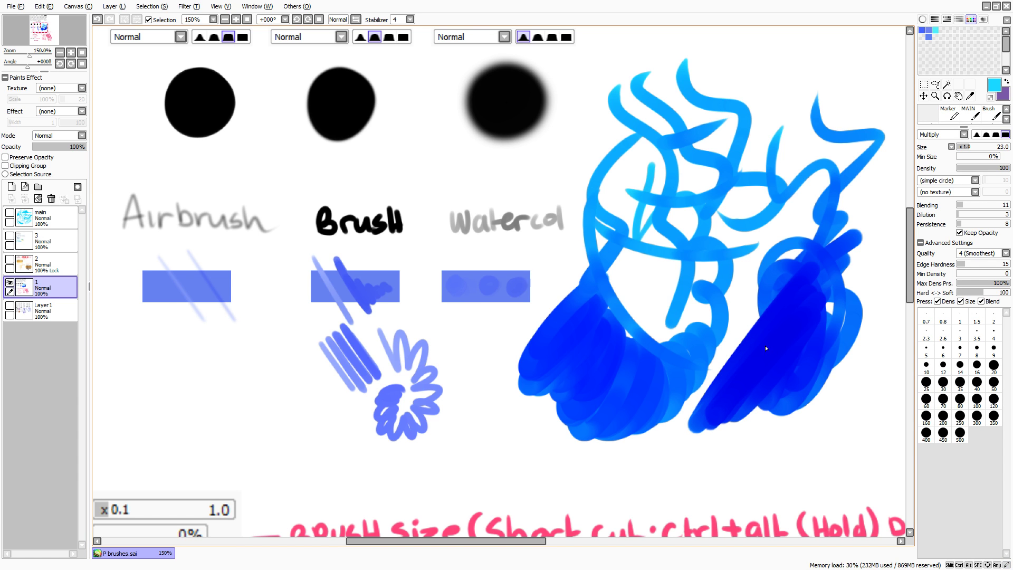
- Sample blue from the painted scribbles and paint overlapping strokes beside them with the brush in Deep mode
alt+click(766, 348)
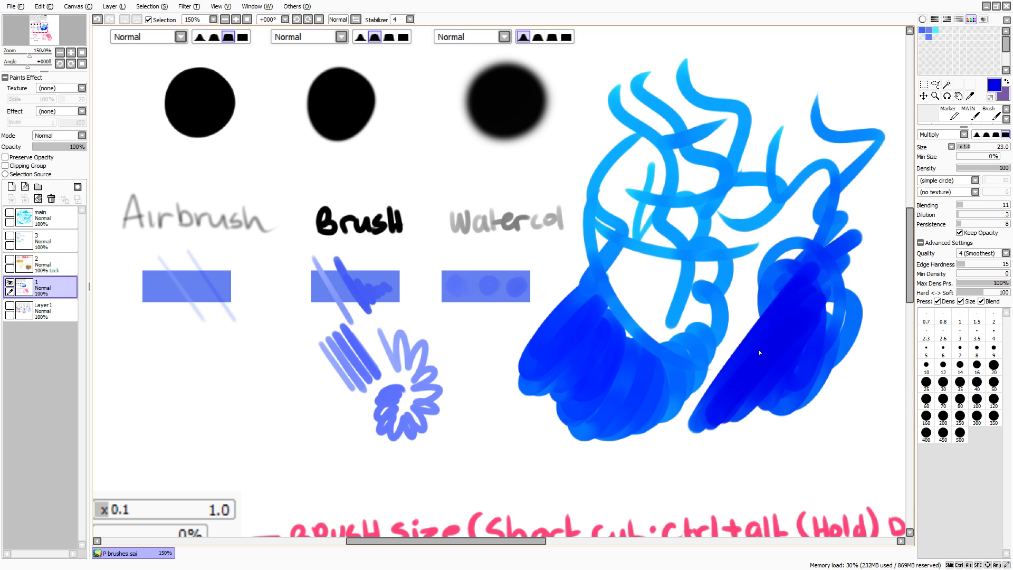
alt+click(566, 340)
click(933, 138)
click(933, 164)
drag(836, 248, 727, 259)
mouse_move(820, 211)
mouse_down()
mouse_move(776, 289)
mouse_move(807, 366)
mouse_move(844, 95)
mouse_move(791, 433)
mouse_move(833, 338)
mouse_move(839, 237)
mouse_move(755, 100)
mouse_move(905, 193)
mouse_up()
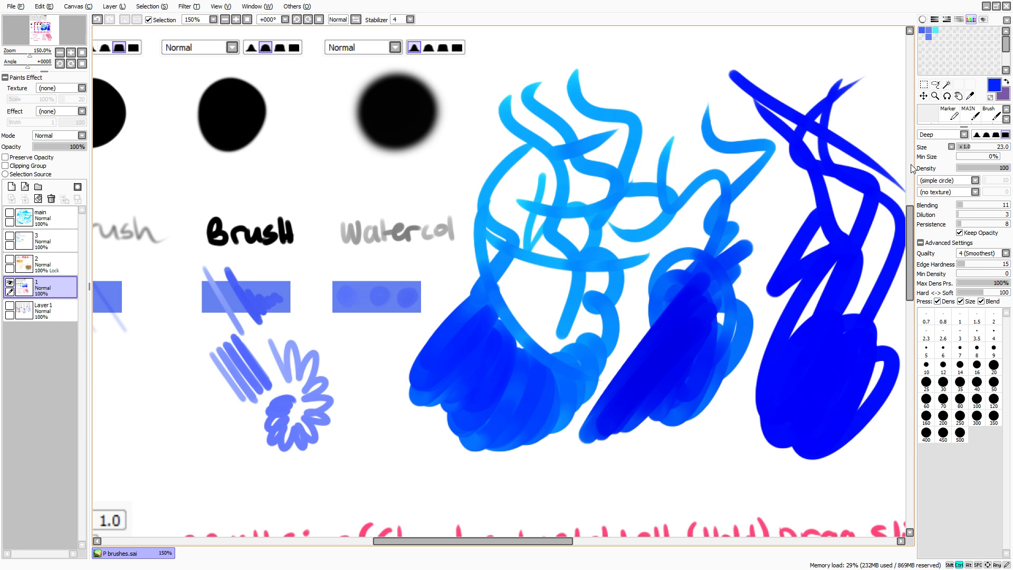
- Undo all the Deep, Multiply and Vivid test strokes on layer "1"
key(ctrl+z)
key(ctrl+z)
key(ctrl+z)
key(ctrl+z)
key(ctrl+z)
key(ctrl+z)
key(ctrl+z)
key(ctrl+z)
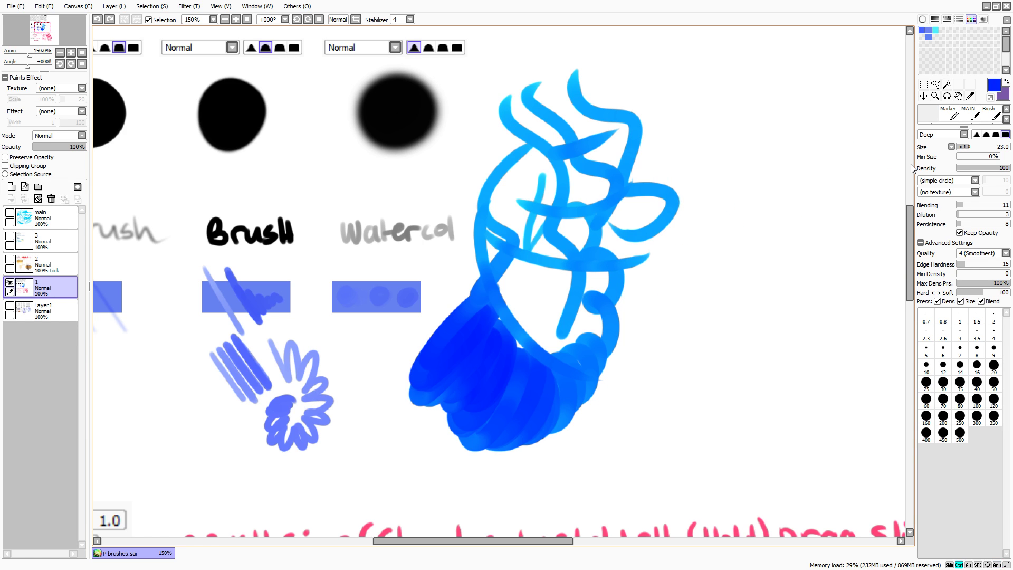
key(ctrl+z)
key(ctrl+z)
key(ctrl+z)
key(ctrl+z)
key(ctrl+z)
key(ctrl+z)
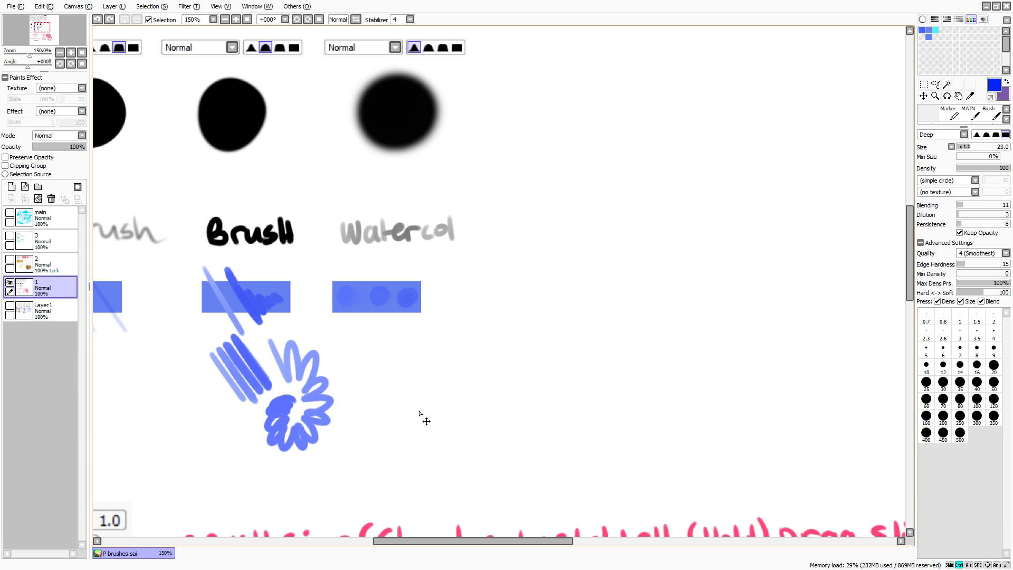
- Sample a color around the "Watercol" lettering, try one stroke in the blank area, and undo it
right_click(376, 239)
right_click(397, 246)
mouse_move(527, 290)
mouse_down()
mouse_move(654, 342)
mouse_move(653, 364)
mouse_up()
key(ctrl+z)
- Set the brush blending mode to Normal
click(938, 135)
click(941, 143)
click(226, 19)
click(226, 20)
key(space)
drag(259, 205, 246, 42)
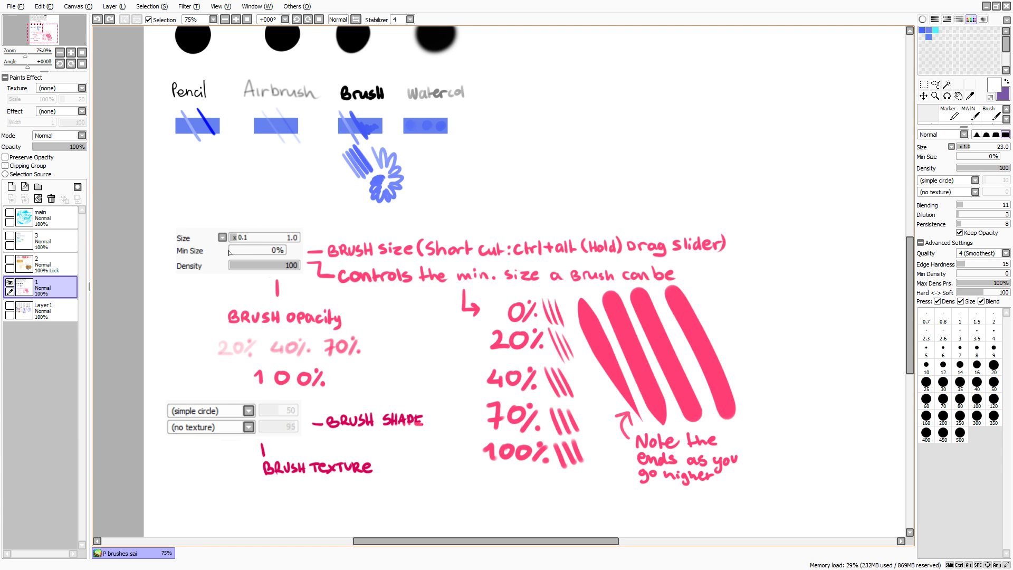
- Switch to the Pencil tool, sample pink from the notes, and paint a long curved test stroke beside the sample strokes
key(n)
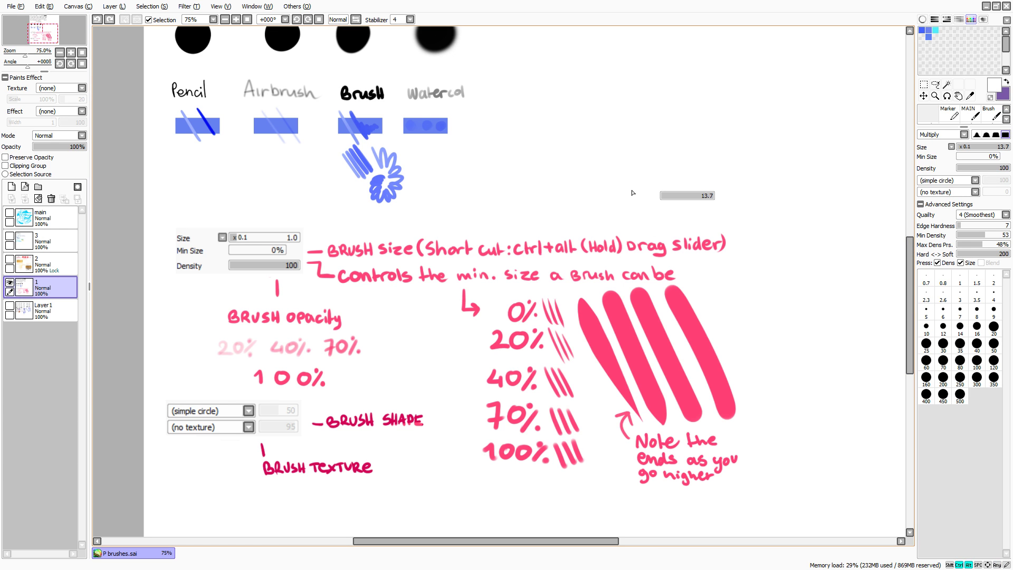
right_click(640, 303)
drag(611, 165, 804, 349)
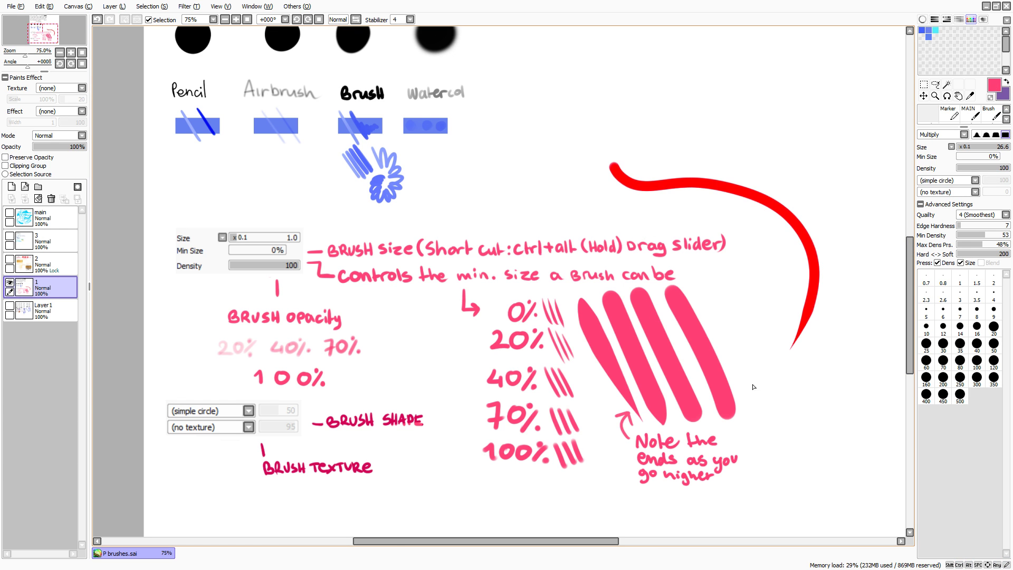
key(ctrl+z)
drag(723, 150, 767, 394)
- Paint a short tapered test stroke alongside the lower end of the red curve with the view enlarged to 300%
drag(534, 124, 258, 20)
click(235, 19)
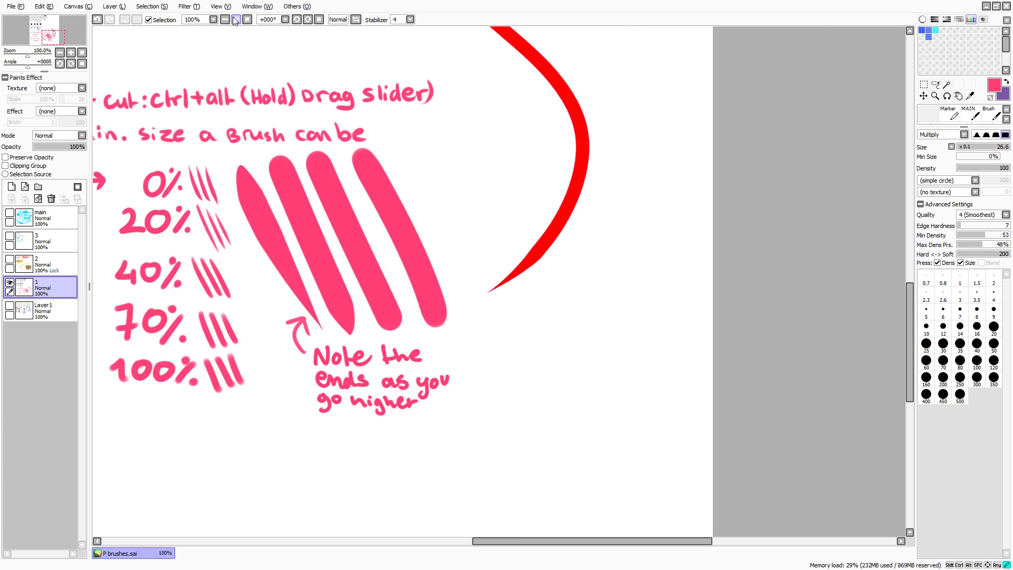
click(236, 20)
click(236, 19)
mouse_move(416, 301)
mouse_down()
mouse_move(452, 279)
mouse_move(610, 81)
mouse_up()
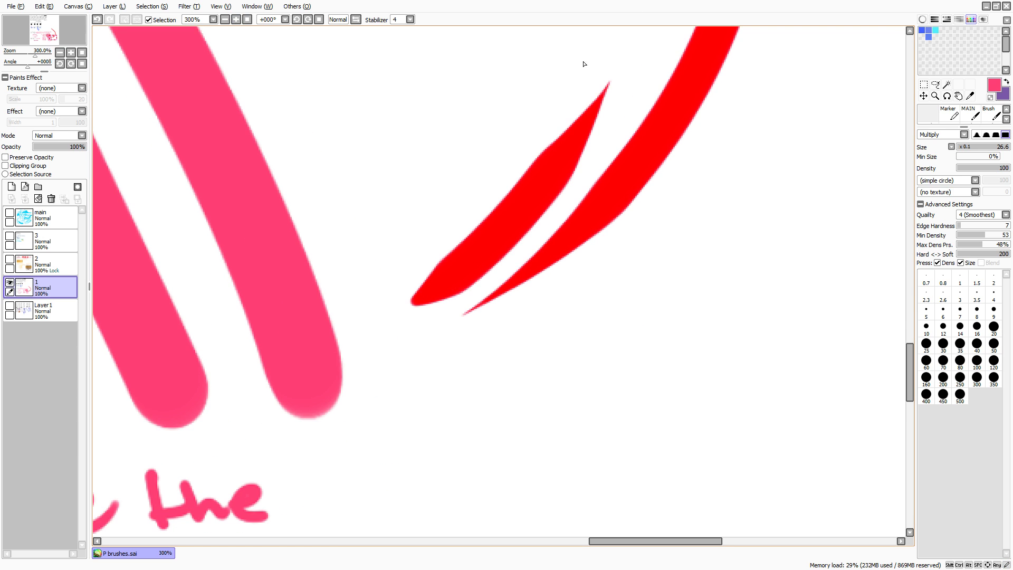
drag(582, 149, 601, 155)
drag(621, 145, 620, 154)
key(ctrl+z)
- Enlarge the brush to size 47.1 and paint two short tapered strokes in the blank area below the curve
drag(588, 313, 563, 341)
key(ctrl+z)
mouse_move(492, 388)
mouse_down()
mouse_move(640, 306)
mouse_move(780, 261)
mouse_up()
key(ctrl+z)
mouse_move(515, 435)
mouse_down()
mouse_move(552, 434)
mouse_move(595, 382)
mouse_move(610, 379)
mouse_up()
drag(662, 359, 864, 126)
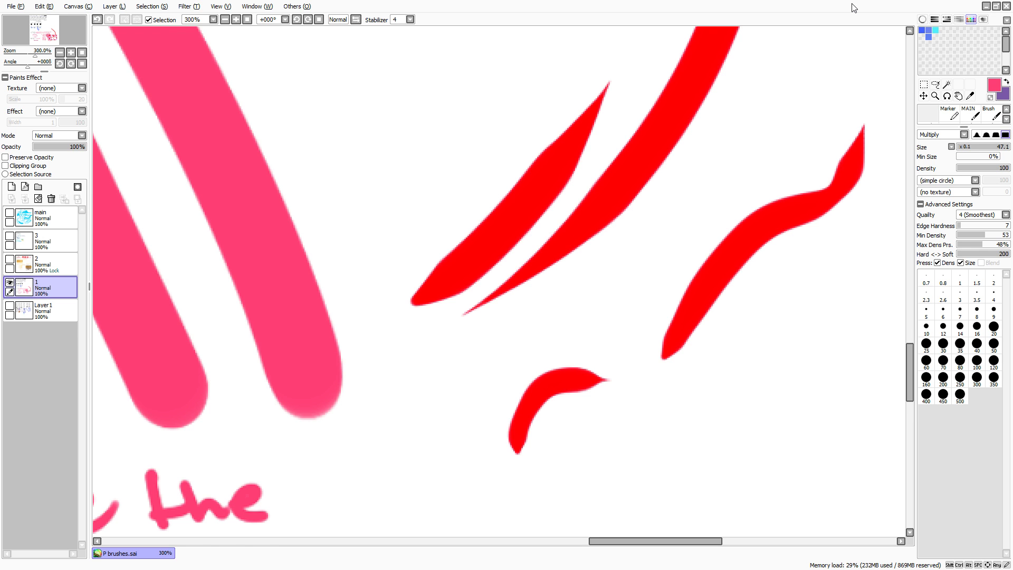
- Paint long winding tapered strokes above and across the brush size notes
click(225, 20)
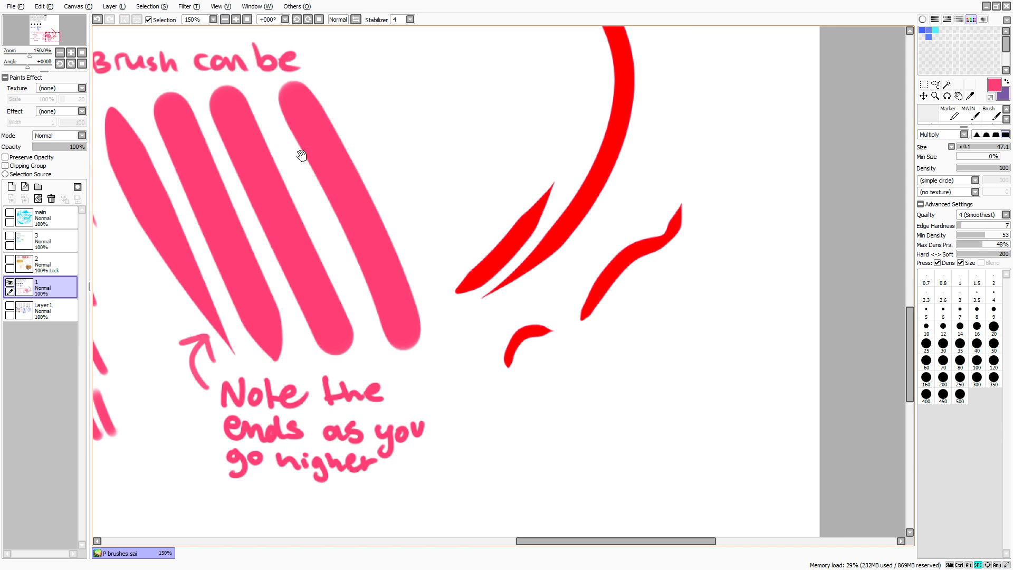
click(225, 20)
click(226, 20)
drag(270, 79, 400, 159)
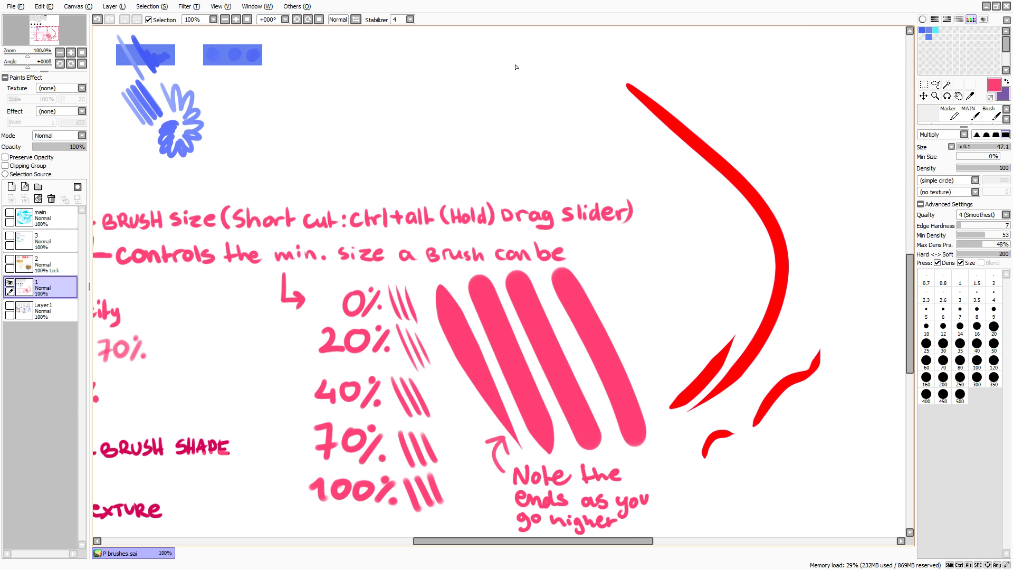
mouse_move(398, 91)
mouse_down()
mouse_move(464, 69)
mouse_move(645, 192)
mouse_move(714, 269)
mouse_move(613, 312)
mouse_move(572, 214)
mouse_move(434, 263)
mouse_move(339, 176)
mouse_move(470, 101)
mouse_up()
drag(478, 97, 649, 27)
drag(674, 37, 786, 91)
- Undo all the red test strokes painted with a minimum size of 0%
key(ctrl+z)
key(ctrl+z)
key(ctrl+z)
key(ctrl+z)
key(ctrl+z)
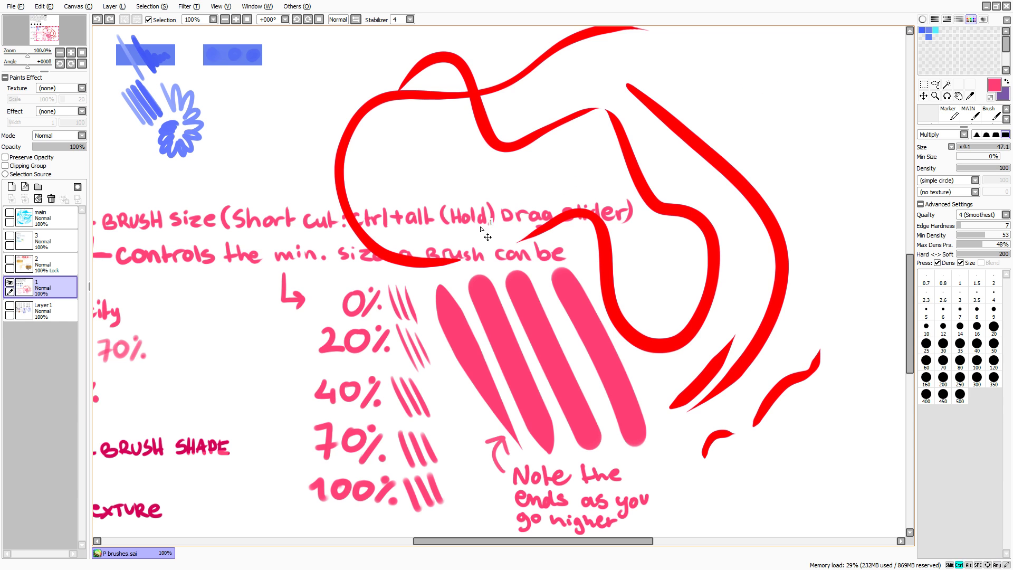
key(ctrl+z)
key(ctrl+z)
key(ctrl+z)
key(ctrl+z)
- Set the brush's minimum size to 55% and paint several straight and winding test strokes over the notes
drag(415, 229, 565, 221)
click(980, 157)
drag(865, 211, 773, 209)
mouse_move(688, 85)
mouse_down()
mouse_move(687, 140)
mouse_move(761, 384)
mouse_move(680, 346)
mouse_up()
mouse_move(792, 351)
mouse_down()
mouse_move(644, 229)
mouse_move(555, 135)
mouse_up()
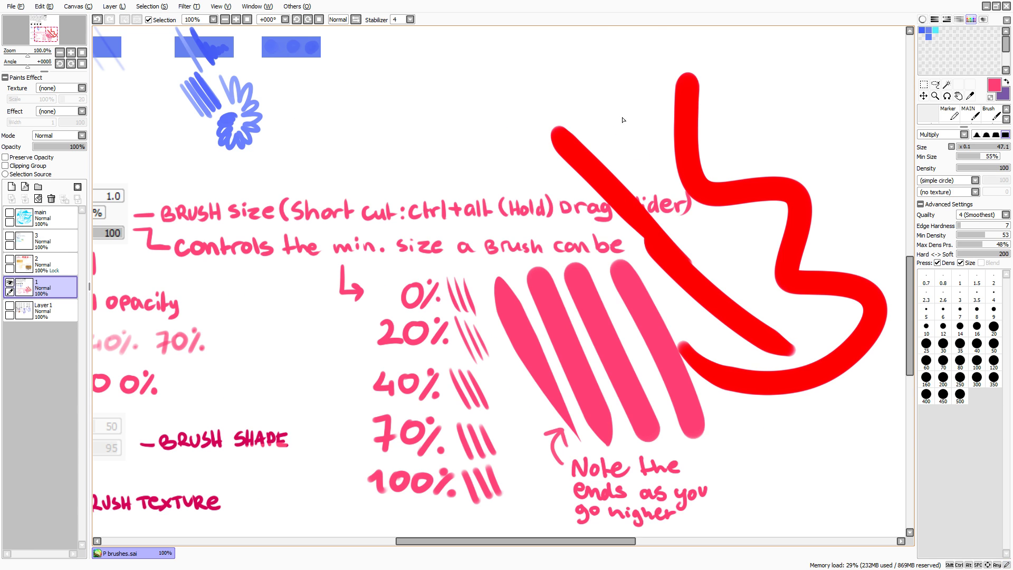
drag(614, 109, 696, 232)
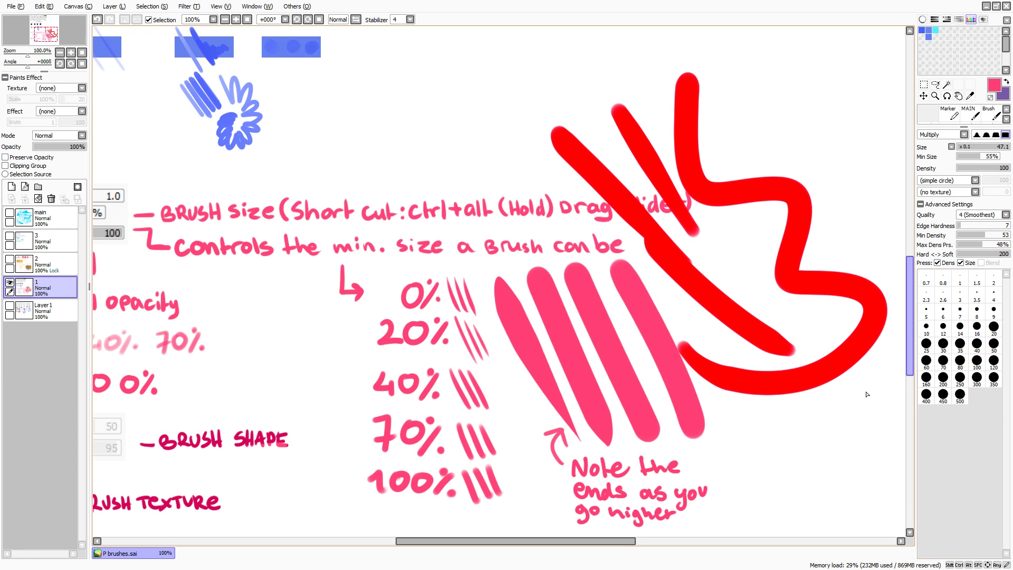
- Undo the test strokes made at 55% minimum size, including one more short trial stroke
drag(824, 375, 732, 373)
key(ctrl+z)
key(ctrl+z)
key(ctrl+z)
drag(581, 201, 599, 137)
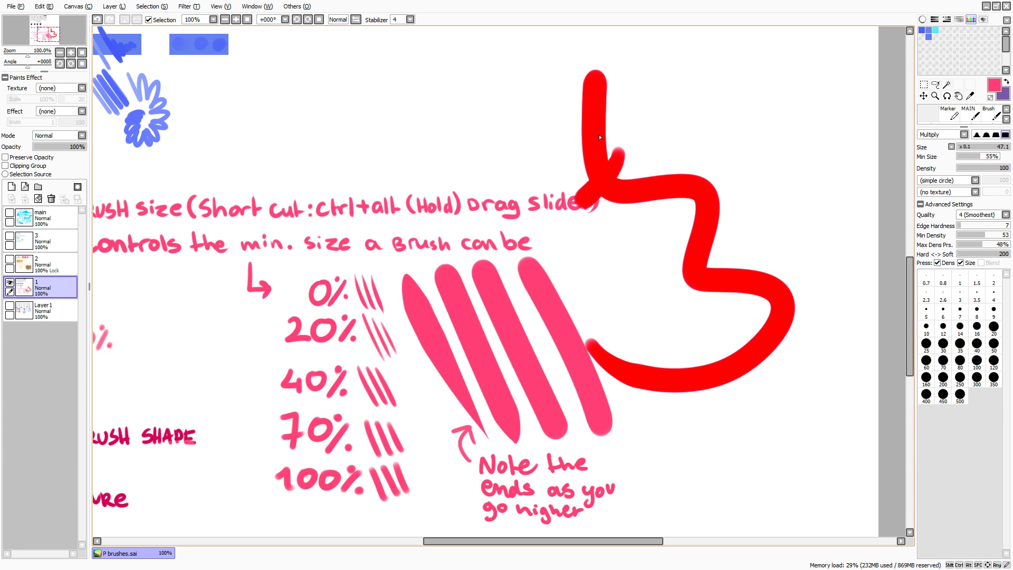
key(ctrl+z)
key(ctrl+z)
- Set the minimum size to 100% and paint thick uniform strokes and scribbles around and over the notes
drag(990, 157, 1001, 157)
mouse_move(683, 93)
mouse_down()
mouse_move(848, 241)
mouse_move(651, 256)
mouse_move(753, 323)
mouse_up()
drag(660, 207, 772, 323)
mouse_move(617, 171)
mouse_down()
mouse_move(712, 288)
mouse_move(558, 109)
mouse_move(480, 150)
mouse_move(565, 93)
mouse_move(786, 121)
mouse_move(693, 232)
mouse_move(666, 302)
mouse_move(720, 258)
mouse_move(713, 338)
mouse_move(733, 337)
mouse_up()
key(space)
drag(501, 275, 651, 307)
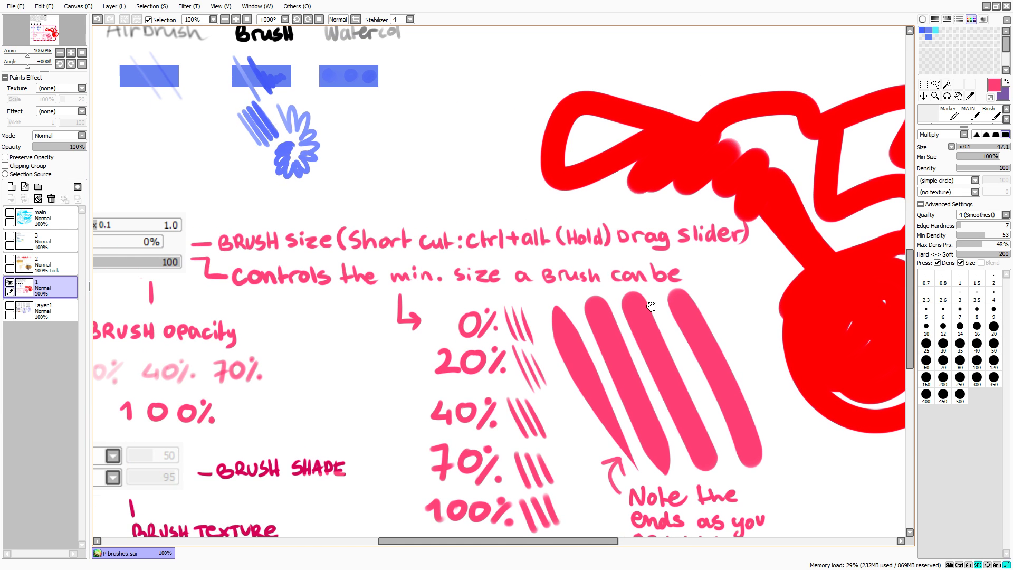
mouse_move(459, 183)
mouse_down()
mouse_move(504, 110)
mouse_move(758, 302)
mouse_move(430, 293)
mouse_up()
key(space)
drag(473, 231, 475, 141)
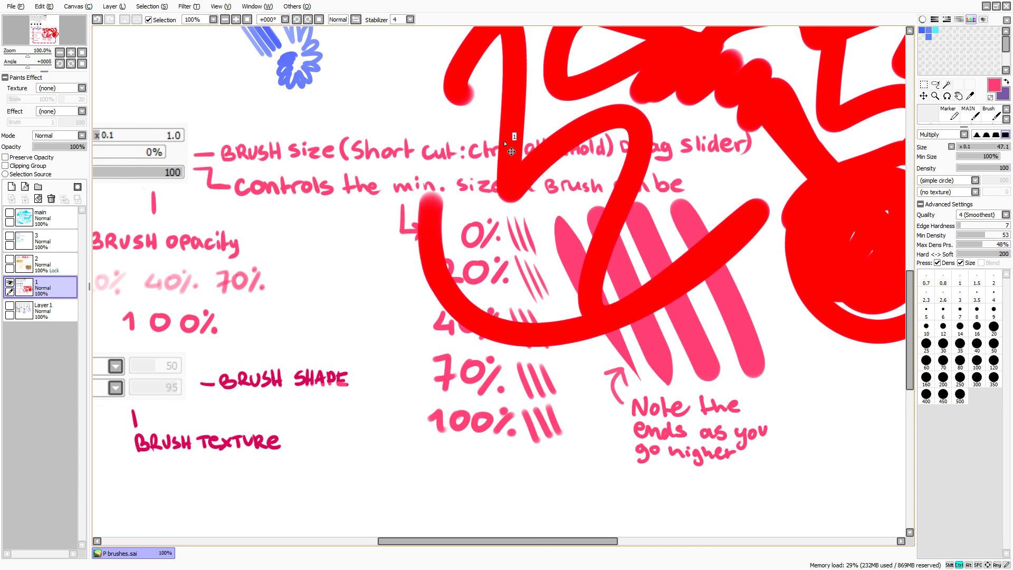
- Undo all the thick strokes painted at 100% minimum size
key(ctrl+z)
key(ctrl+z)
key(ctrl+z)
key(ctrl+z)
key(ctrl+z)
- Set the minimum size back to 0%, try a large tapered loop over the sample strokes, and undo it
click(957, 156)
mouse_move(707, 36)
mouse_down()
mouse_move(786, 182)
mouse_move(696, 333)
mouse_up()
key(ctrl+z)
mouse_move(633, 86)
mouse_down()
mouse_move(686, 248)
mouse_move(813, 94)
mouse_up()
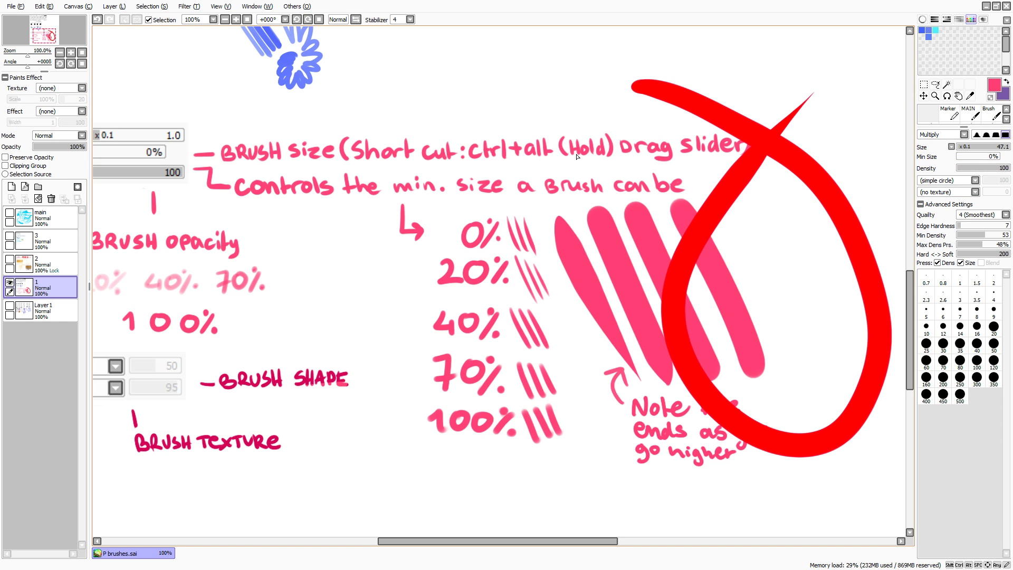
key(ctrl+z)
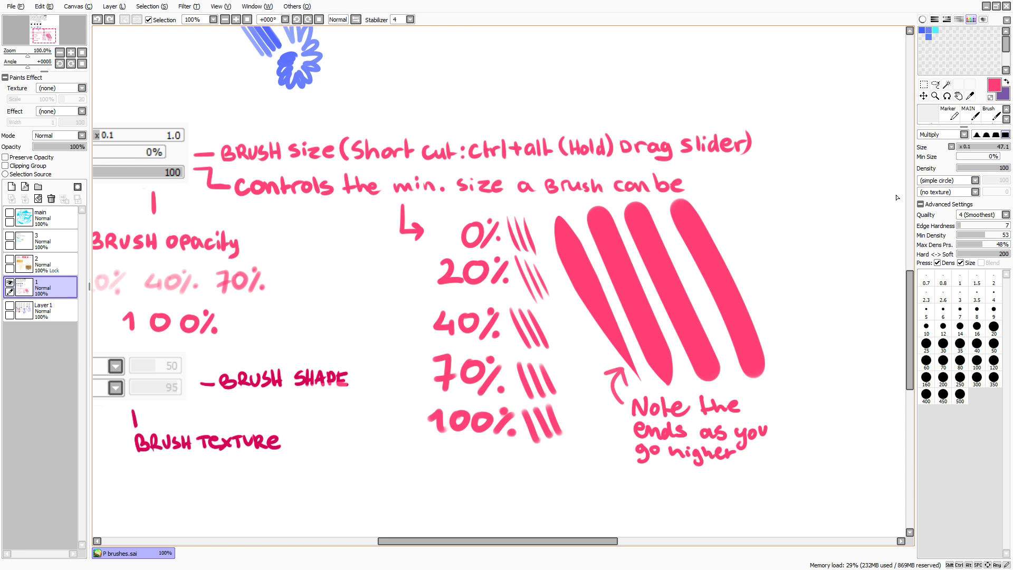
key(Tab)
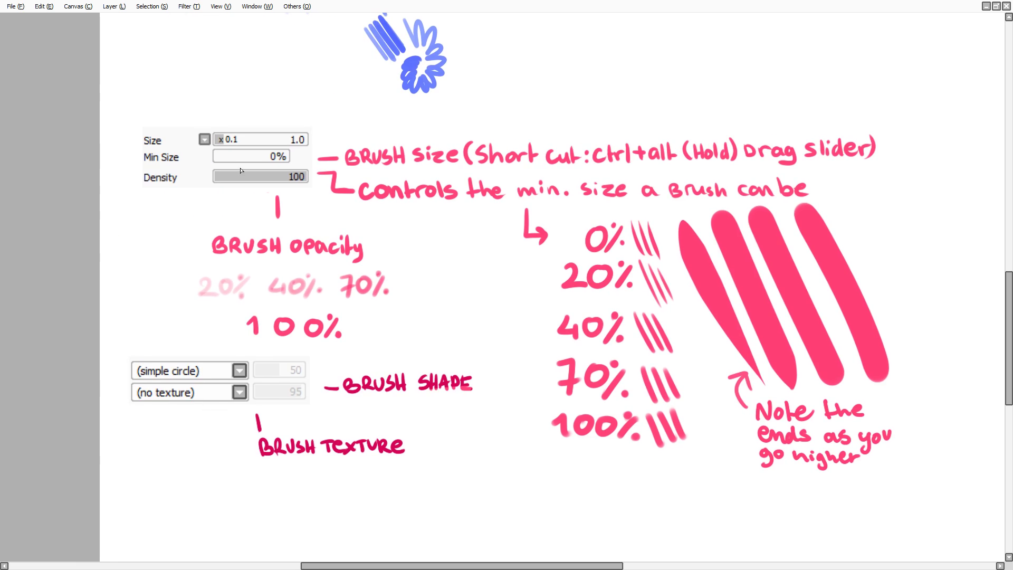
key(Tab)
mouse_move(370, 273)
mouse_down()
mouse_move(575, 159)
mouse_move(620, 274)
mouse_up()
key(ctrl+z)
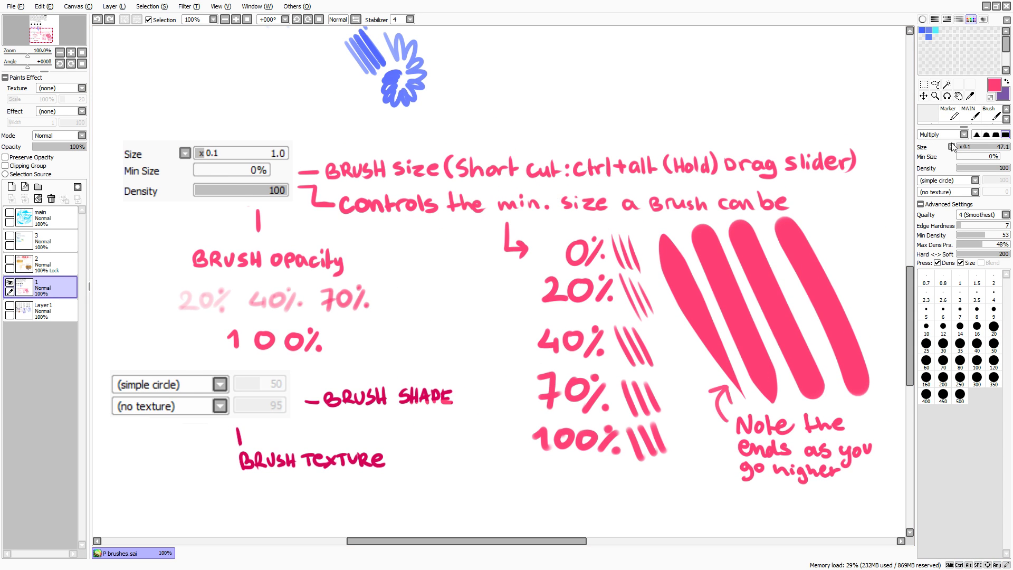
- Set the brush density to 12 and paint faint overlapping strokes across the brush size notes
click(967, 168)
drag(967, 168, 963, 168)
mouse_move(518, 177)
mouse_down()
mouse_move(570, 264)
mouse_move(681, 130)
mouse_move(609, 89)
mouse_move(641, 149)
mouse_move(496, 243)
mouse_up()
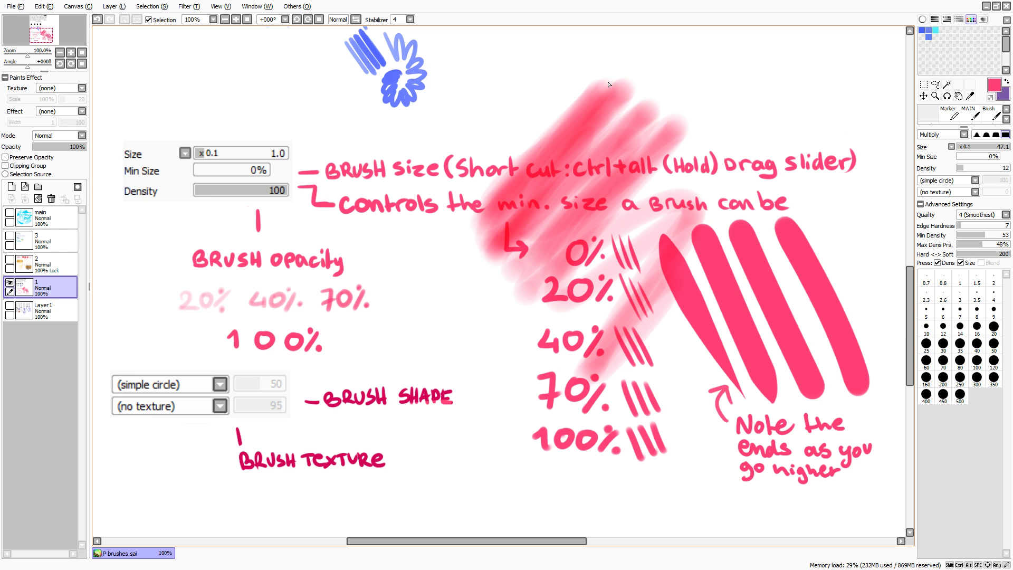
- Set the brush density to 69 and paint strokes over the faint ones and down along the percentage labels
click(993, 168)
mouse_move(618, 146)
mouse_down()
mouse_move(691, 233)
mouse_move(566, 289)
mouse_up()
drag(475, 195, 576, 376)
drag(422, 254, 562, 363)
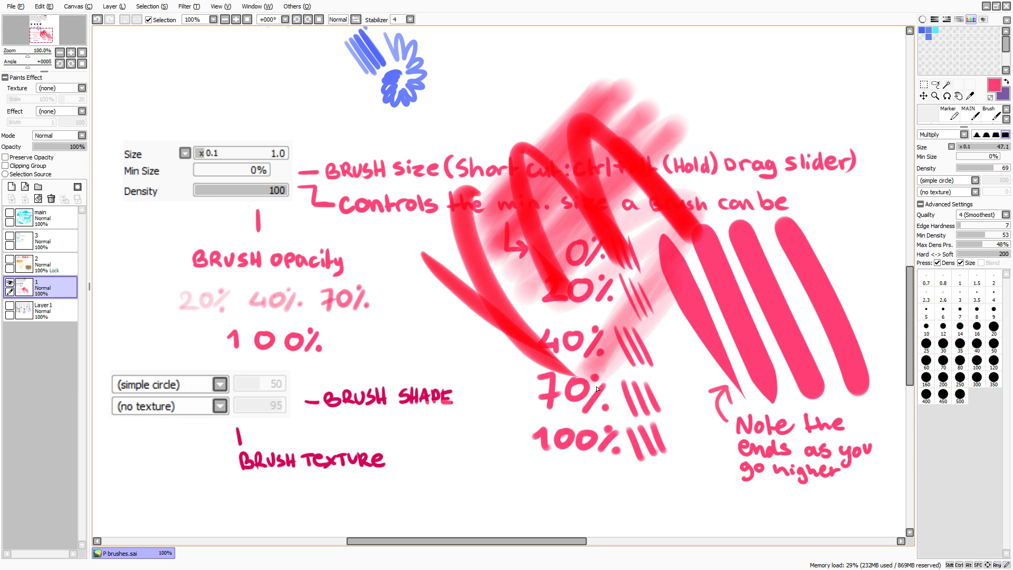
drag(444, 302, 579, 386)
drag(457, 338, 605, 426)
drag(464, 365, 592, 434)
drag(467, 397, 607, 468)
drag(494, 437, 598, 478)
drag(456, 443, 620, 505)
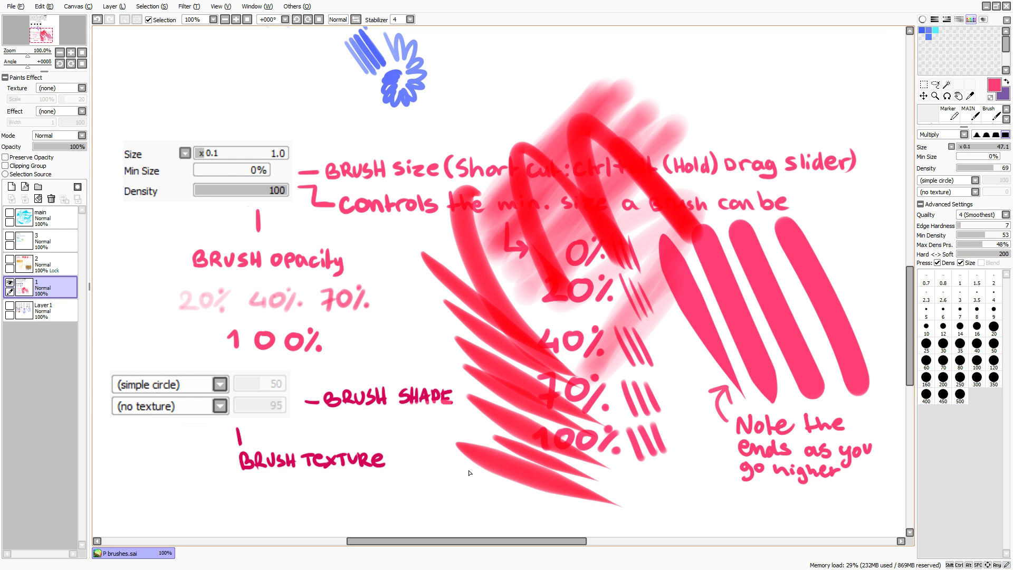
drag(462, 466, 603, 519)
- Undo all the density test strokes on the reference sheet
key(ctrl+z)
key(ctrl+z)
key(ctrl+z)
key(ctrl+z)
key(ctrl+z)
key(ctrl+z)
key(ctrl+z)
key(ctrl+z)
key(ctrl+z)
key(ctrl+z)
key(ctrl+z)
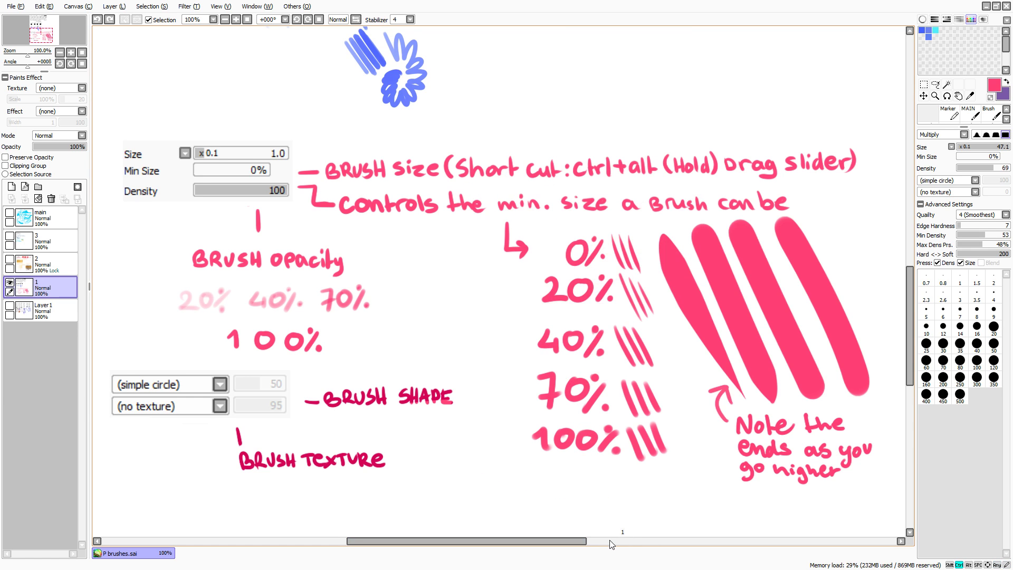
drag(402, 400, 435, 372)
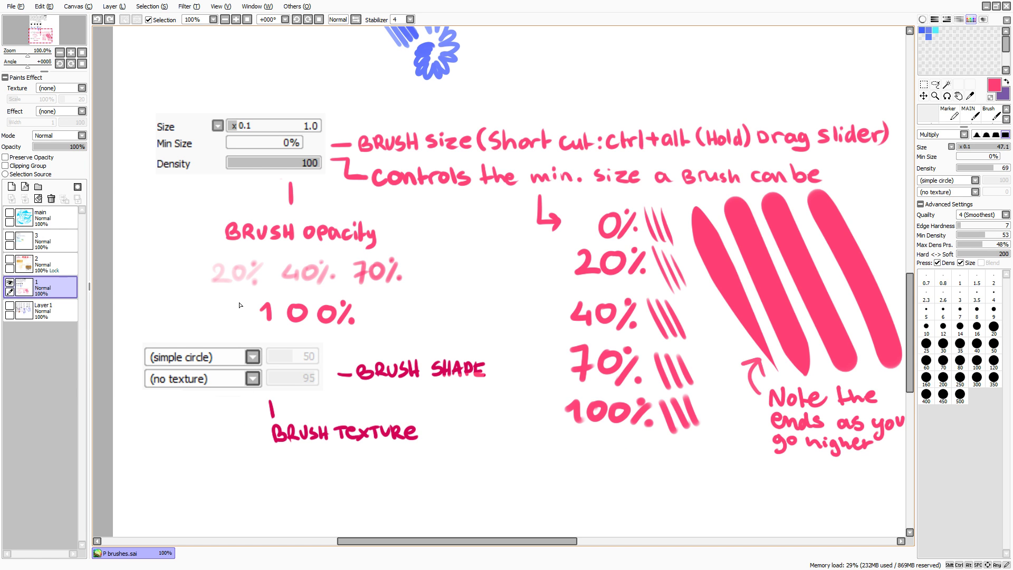
click(224, 20)
drag(224, 51, 188, 73)
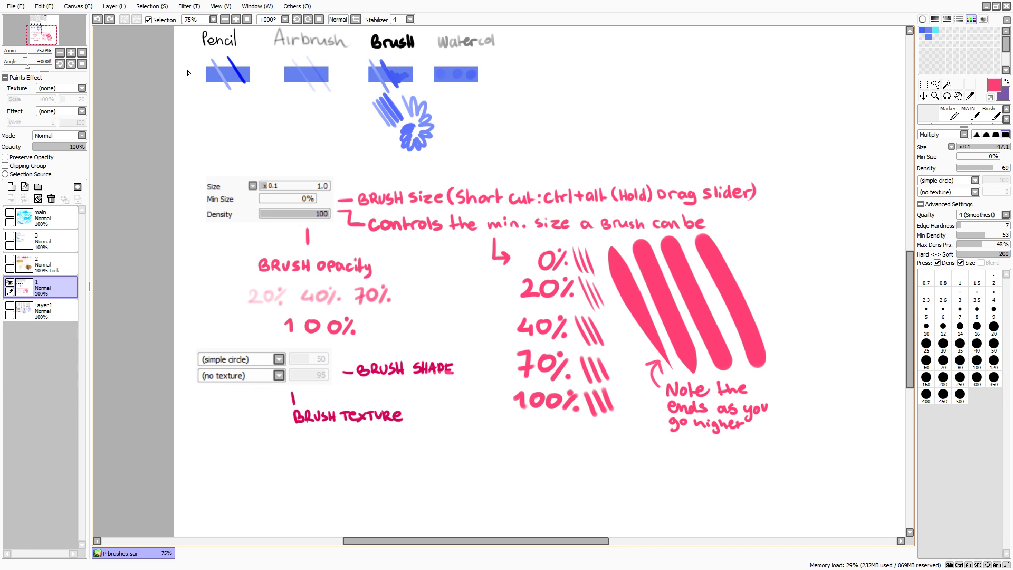
mouse_move(592, 126)
mouse_down()
mouse_move(810, 96)
mouse_move(874, 213)
mouse_up()
key(ctrl+z)
drag(696, 191, 660, 191)
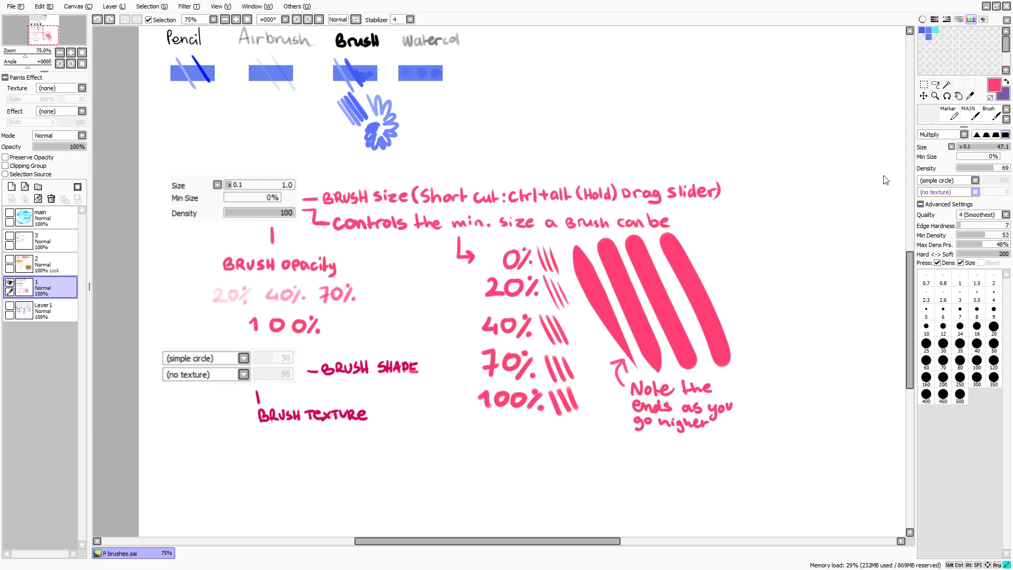
- Set the brush texture to Noise 01 with a strength of 100
click(961, 223)
click(962, 192)
click(965, 200)
click(971, 320)
click(944, 281)
drag(992, 190, 1011, 180)
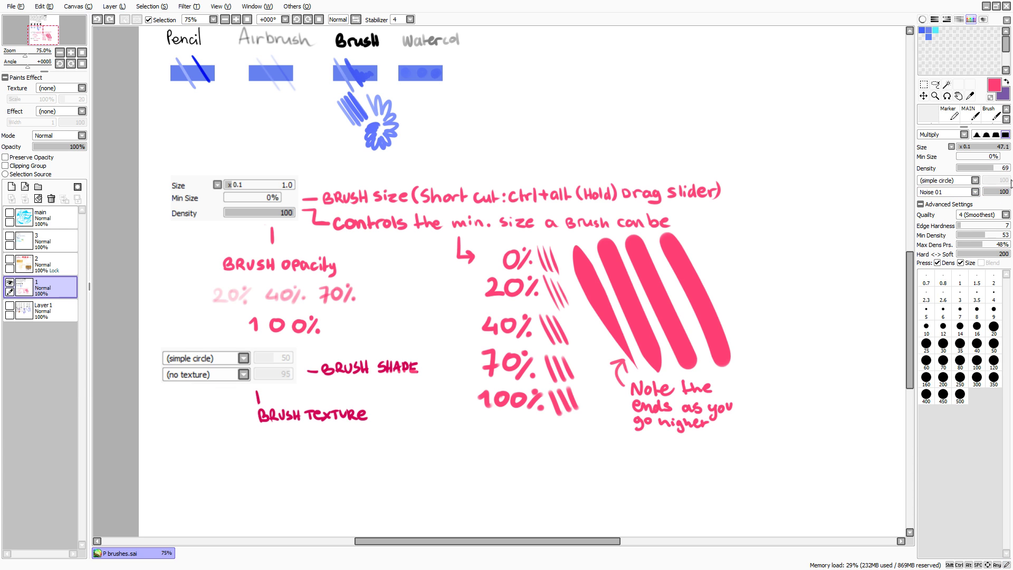
- Paint broad Noise 01 textured strokes across the reference sheet at brush size 500
drag(601, 136, 649, 135)
mouse_move(696, 98)
mouse_down()
mouse_move(475, 380)
mouse_move(426, 369)
mouse_move(370, 305)
mouse_move(686, 135)
mouse_move(727, 181)
mouse_up()
drag(633, 168, 593, 310)
mouse_move(575, 117)
mouse_down()
mouse_move(572, 151)
mouse_move(362, 228)
mouse_move(659, 316)
mouse_move(501, 63)
mouse_move(771, 278)
mouse_move(676, 362)
mouse_move(499, 226)
mouse_up()
drag(498, 271, 607, 272)
mouse_move(495, 126)
mouse_down()
mouse_move(364, 332)
mouse_move(212, 185)
mouse_up()
drag(195, 105, 255, 232)
mouse_move(256, 159)
mouse_down()
mouse_move(224, 212)
mouse_move(317, 116)
mouse_move(454, 211)
mouse_up()
- Fit the whole canvas in view and cover it completely with the Noise 01 texture
click(247, 20)
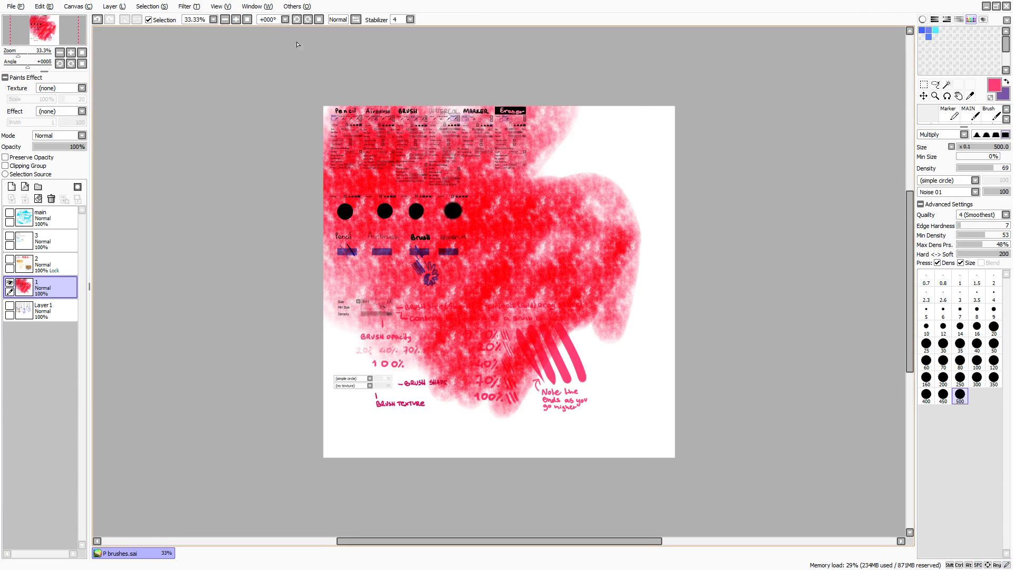
mouse_move(338, 126)
mouse_down()
mouse_move(633, 174)
mouse_move(658, 369)
mouse_move(607, 422)
mouse_move(364, 312)
mouse_move(480, 372)
mouse_move(517, 412)
mouse_move(560, 173)
mouse_move(679, 61)
mouse_move(702, 441)
mouse_move(570, 417)
mouse_up()
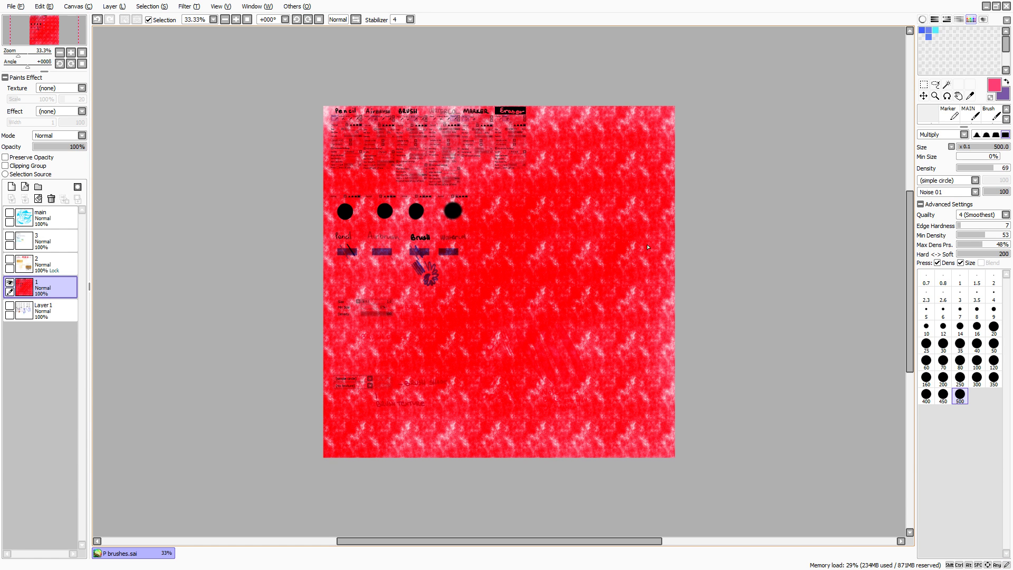
drag(299, 115, 753, 71)
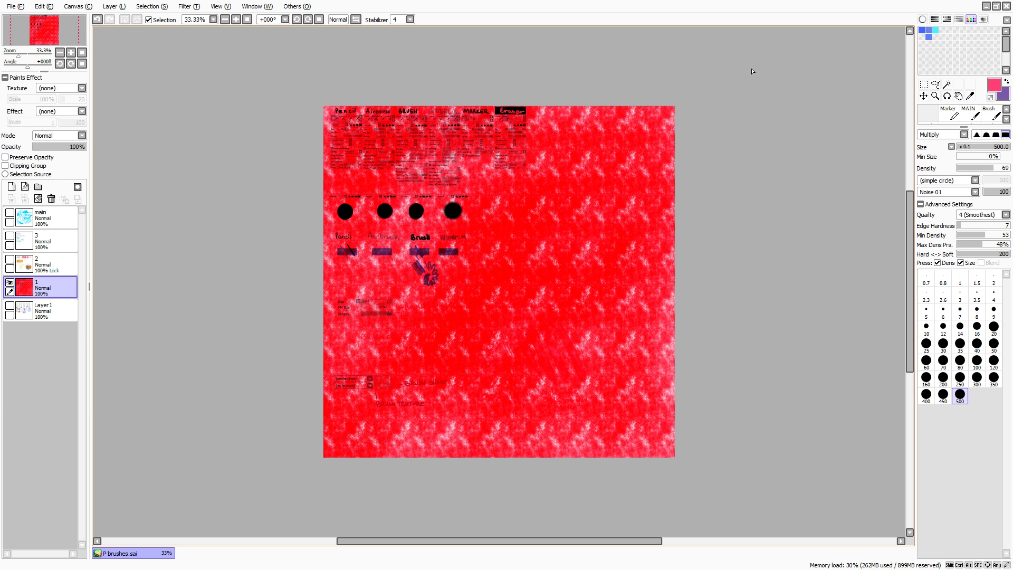
- Undo all the Noise 01 textured strokes covering the canvas
key(ctrl+z)
key(ctrl+z)
key(ctrl+z)
key(ctrl+z)
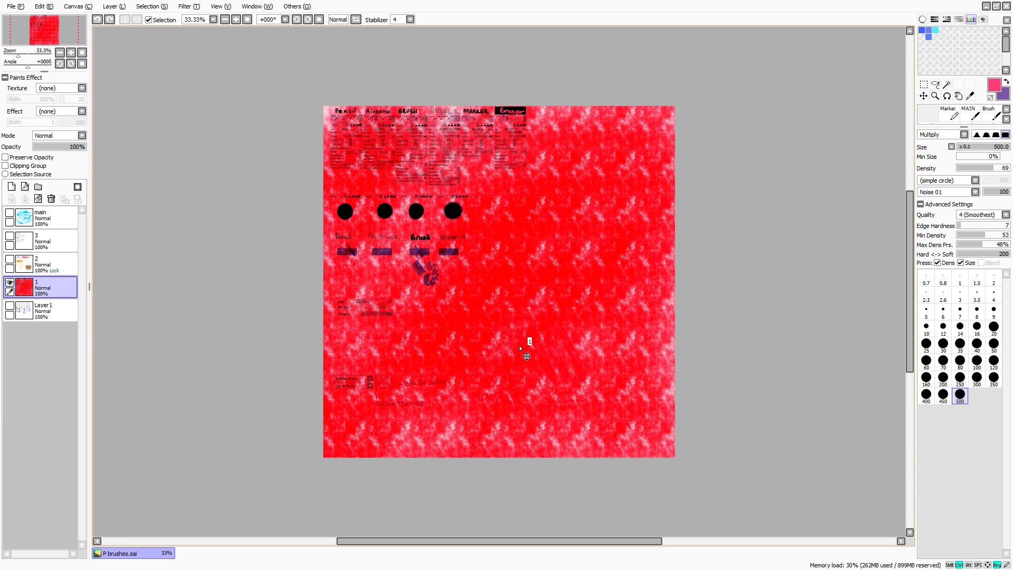
key(ctrl+z)
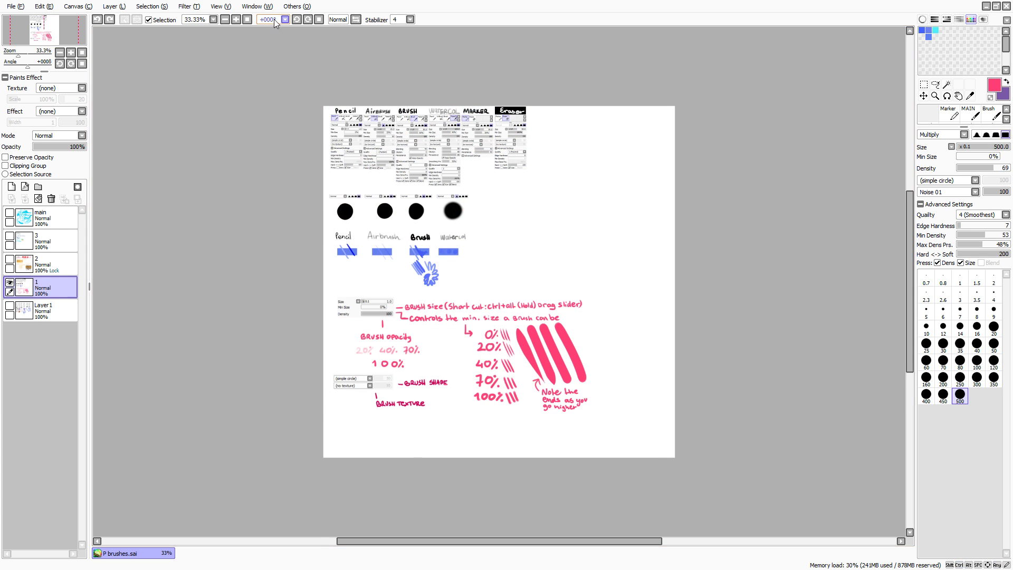
- Reset the brush texture to (no texture) and set the brush shape to Noise
click(236, 19)
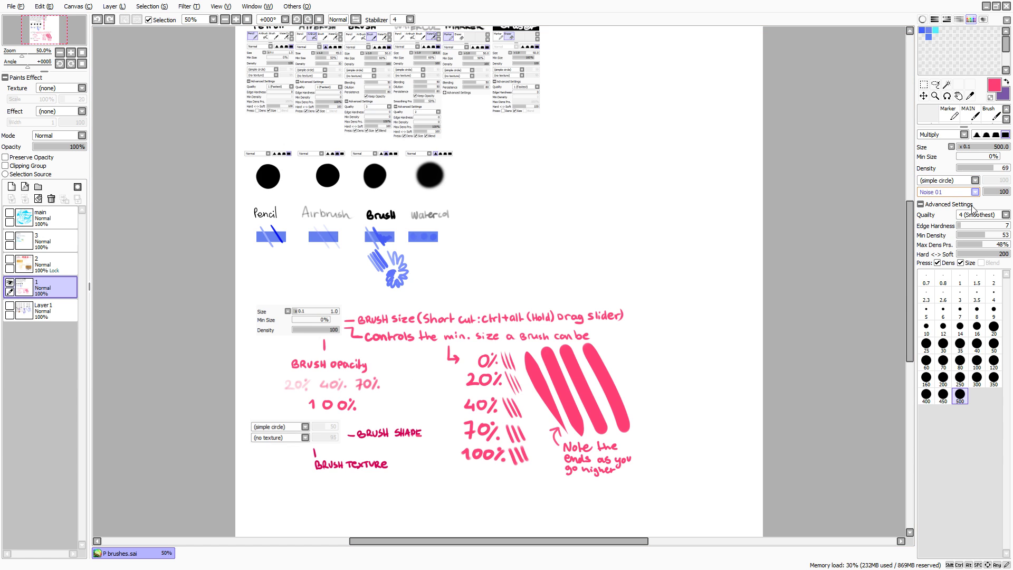
scroll(961, 194, up, 1)
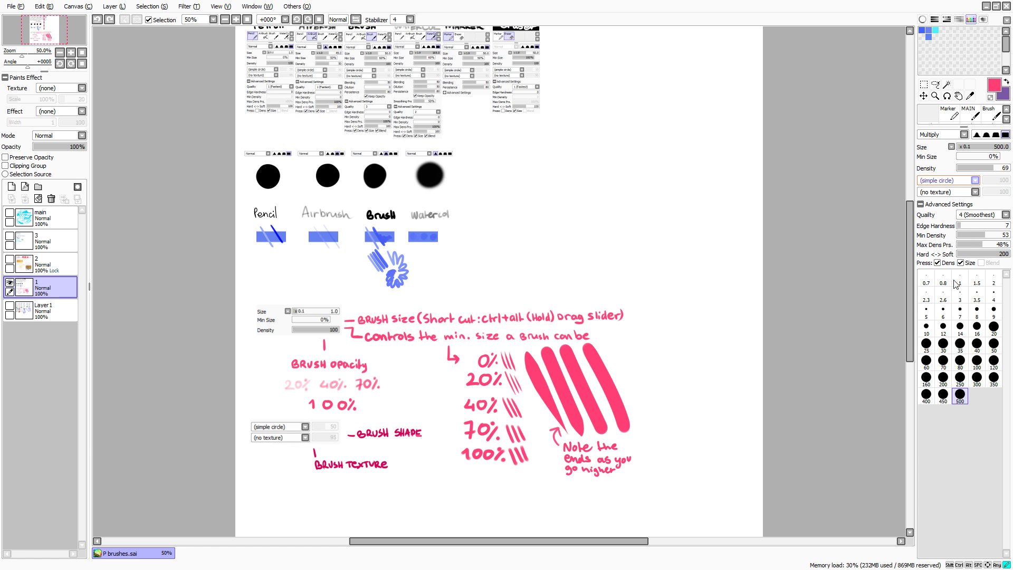
click(952, 314)
- Resize the brush to 117.9 and paint a series of diagonal Noise-shaped strokes in the blank area above the notes
key(ctrl+alt)
drag(591, 261, 575, 259)
mouse_move(579, 244)
mouse_down()
mouse_move(669, 231)
mouse_move(699, 125)
mouse_up()
mouse_move(633, 164)
mouse_down()
mouse_move(590, 221)
mouse_move(650, 165)
mouse_move(536, 290)
mouse_up()
drag(507, 287, 645, 97)
drag(499, 279, 654, 89)
drag(468, 289, 627, 88)
drag(458, 246, 596, 77)
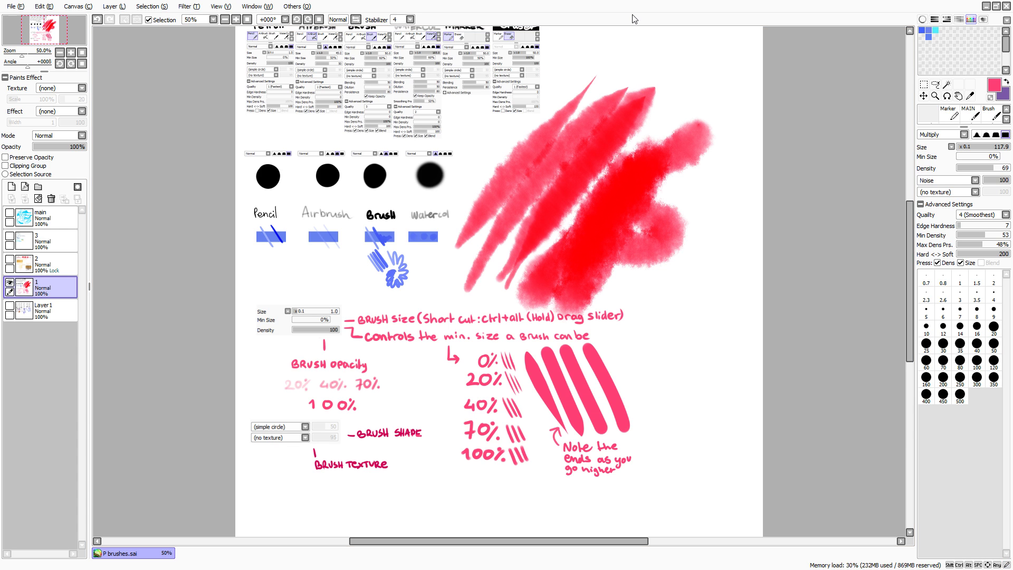
- Try long winding Noise-shaped strokes across the reference sheet and undo them
mouse_move(378, 305)
mouse_down()
mouse_move(419, 242)
mouse_move(439, 161)
mouse_move(480, 103)
mouse_move(564, 43)
mouse_move(467, 118)
mouse_move(361, 328)
mouse_move(329, 295)
mouse_move(417, 297)
mouse_move(414, 215)
mouse_move(376, 182)
mouse_move(340, 235)
mouse_move(421, 339)
mouse_move(561, 389)
mouse_move(765, 311)
mouse_up()
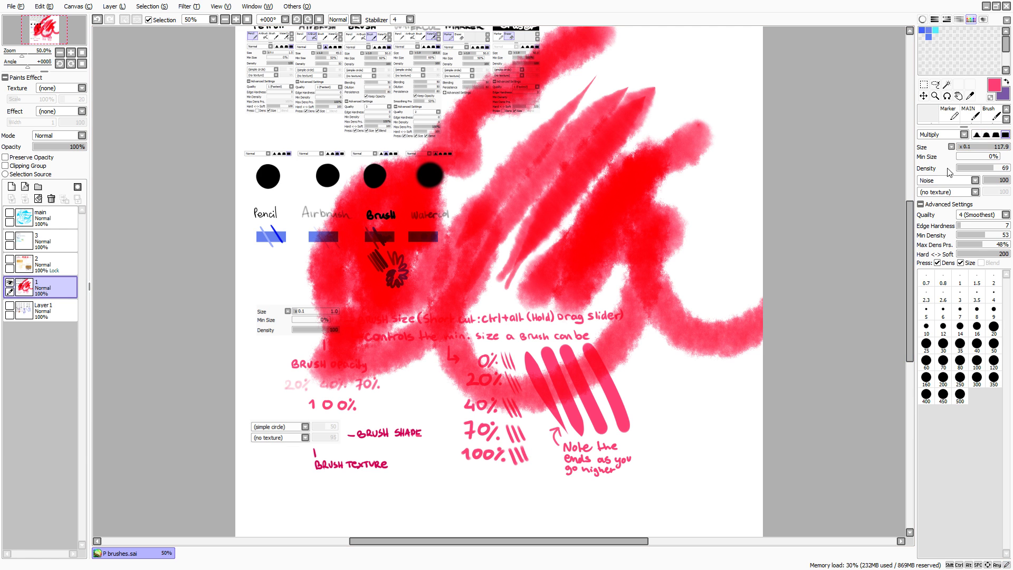
click(944, 147)
drag(576, 202, 293, 274)
key(ctrl+z)
key(ctrl+z)
- Set the brush blending mode to Multiply
click(941, 135)
click(942, 149)
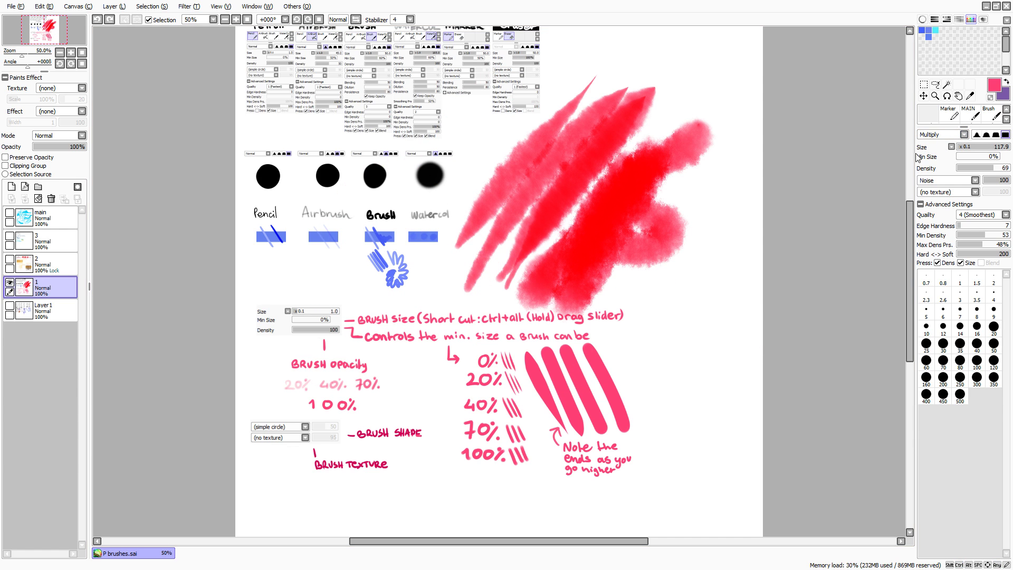
- Undo all the red test strokes in the blank area above the notes
key(ctrl+z)
key(ctrl+z)
key(ctrl+z)
key(ctrl+z)
key(ctrl+z)
key(ctrl+z)
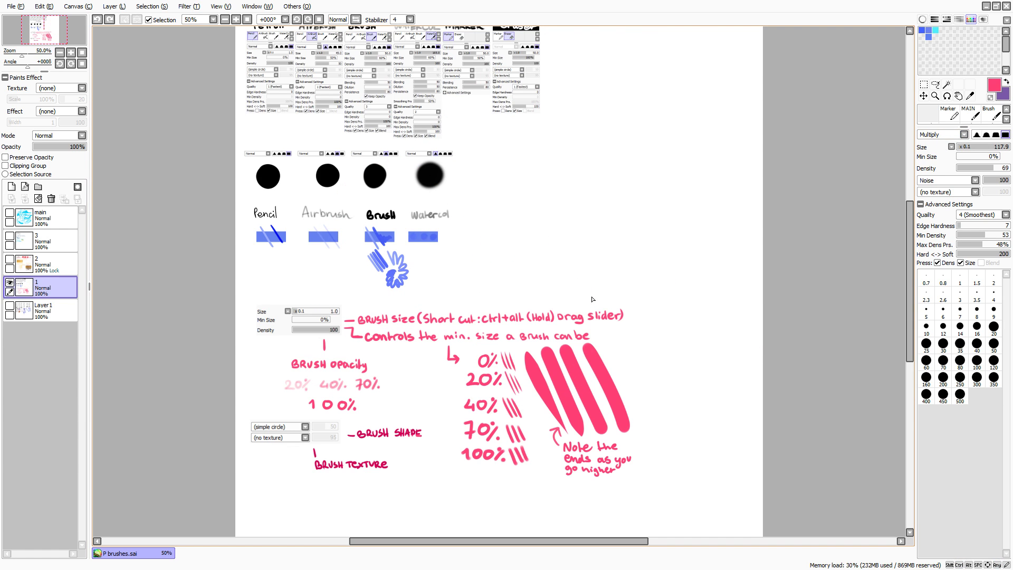
- Try winding Noise-shaped strokes in Multiply mode in the blank area and undo them
drag(588, 296, 731, 174)
key(ctrl+z)
mouse_move(520, 272)
mouse_down()
mouse_move(681, 121)
mouse_move(646, 89)
mouse_up()
mouse_move(530, 214)
mouse_down()
mouse_move(543, 188)
mouse_move(613, 129)
mouse_up()
drag(635, 200, 617, 182)
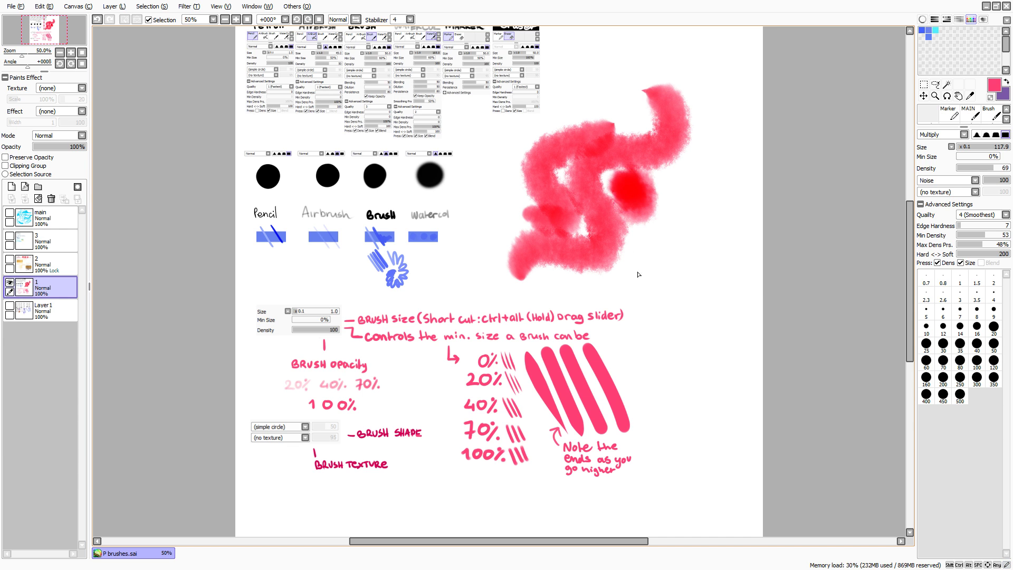
key(ctrl+z)
key(ctrl+z)
key(ctrl+z)
- Try pairs of diagonal Multiply strokes running from the notes into the blank area and undo them
drag(528, 321, 628, 149)
drag(494, 330, 594, 150)
key(ctrl+z)
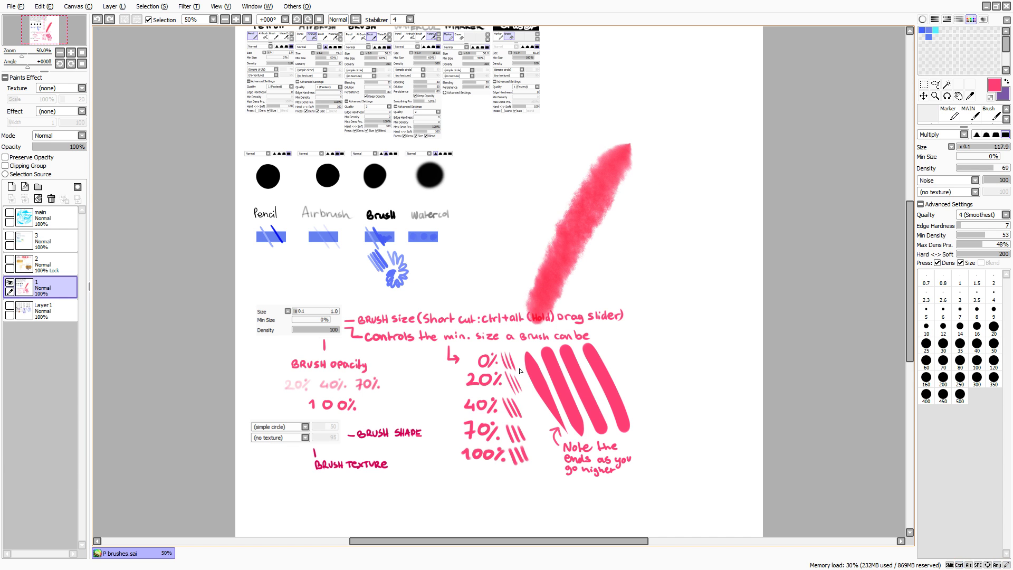
key(ctrl+z)
drag(468, 410, 577, 212)
drag(448, 391, 558, 205)
key(ctrl+z)
key(ctrl+z)
- Try single long diagonal Noise strokes, inspect their grainy edges at 100% zoom and undo them
drag(498, 316, 667, 106)
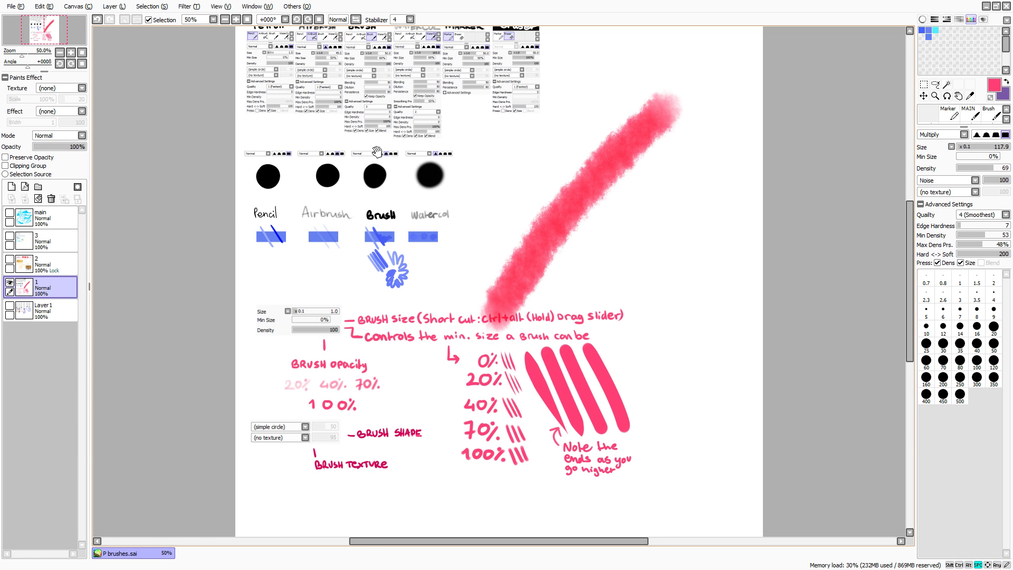
drag(378, 152, 318, 170)
click(247, 19)
drag(513, 192, 535, 263)
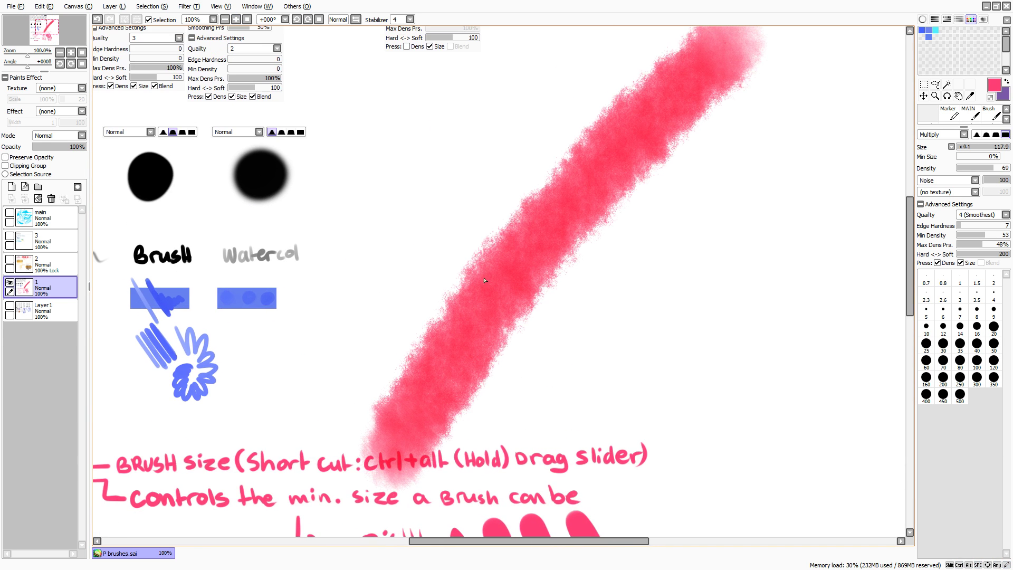
key(ctrl+z)
drag(382, 443, 654, 134)
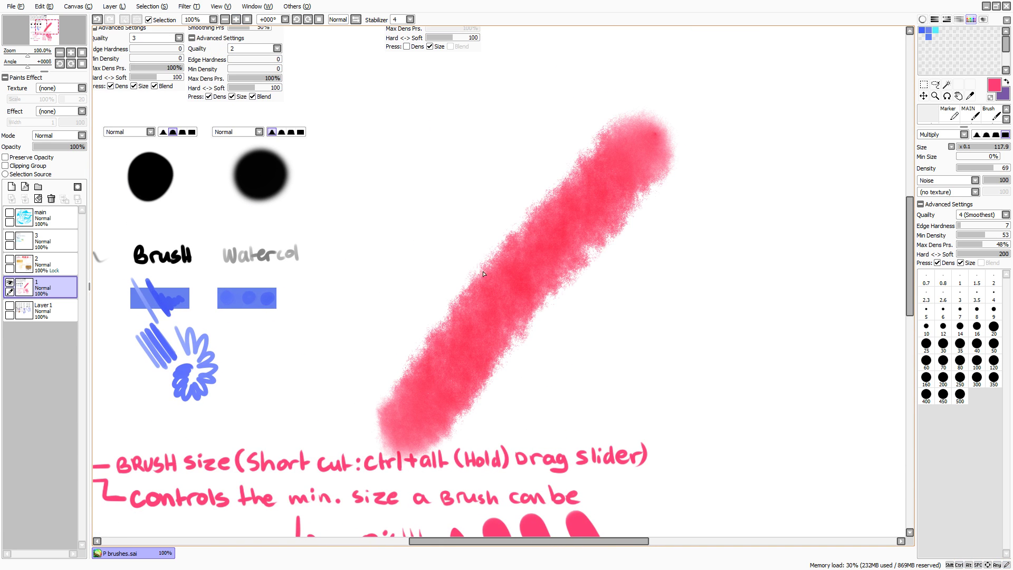
key(ctrl+z)
- Paint a series of overlapping diagonal Multiply strokes in the blank area to build up darker red
drag(444, 350, 673, 90)
mouse_move(412, 313)
mouse_down()
mouse_move(551, 141)
mouse_move(613, 91)
mouse_up()
drag(460, 223, 613, 59)
drag(427, 230, 567, 92)
drag(489, 225, 605, 115)
drag(520, 241, 628, 132)
drag(548, 245, 650, 145)
drag(583, 240, 702, 119)
drag(590, 258, 649, 323)
- Undo all the overlapping Multiply strokes until the area above the notes is blank
key(ctrl+z)
key(ctrl+z)
key(ctrl+z)
key(ctrl+z)
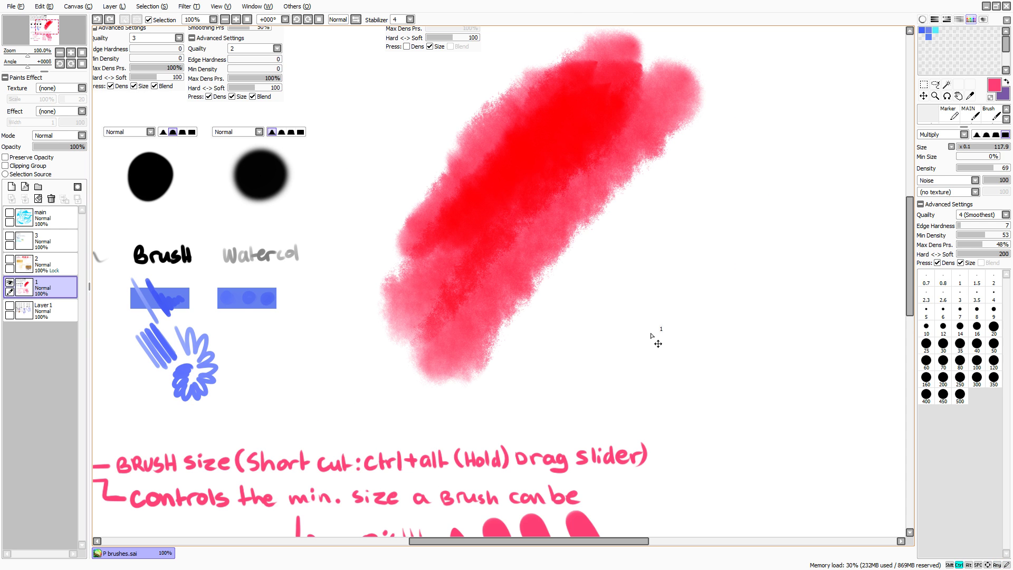
key(ctrl+z)
key(ctrl+z)
key(ctrl+z)
key(ctrl+z)
key(ctrl+z)
key(ctrl+z)
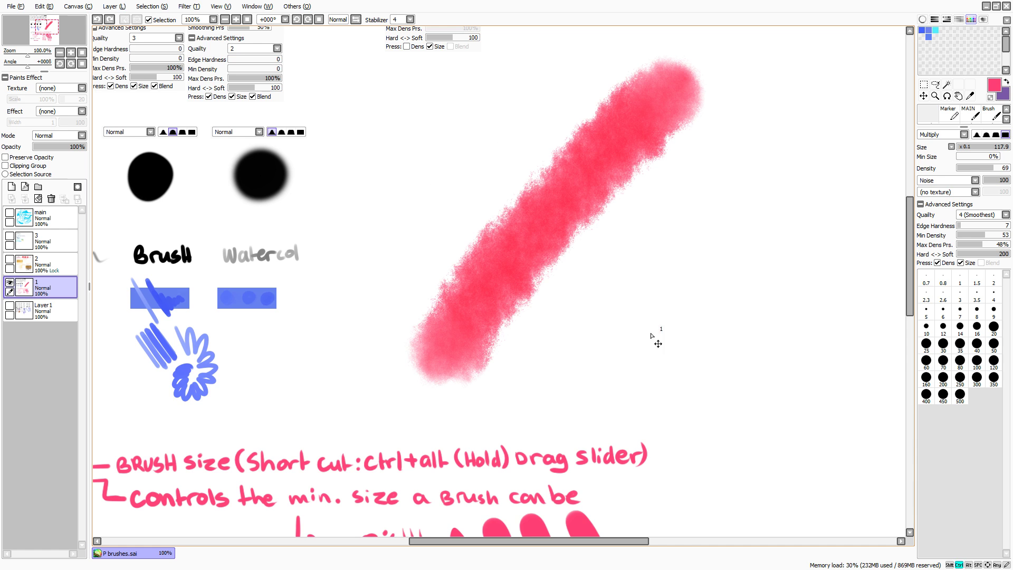
key(ctrl+z)
- Hide layer 1 and show layer 2 with the blending, dilution and persistence notes
click(237, 21)
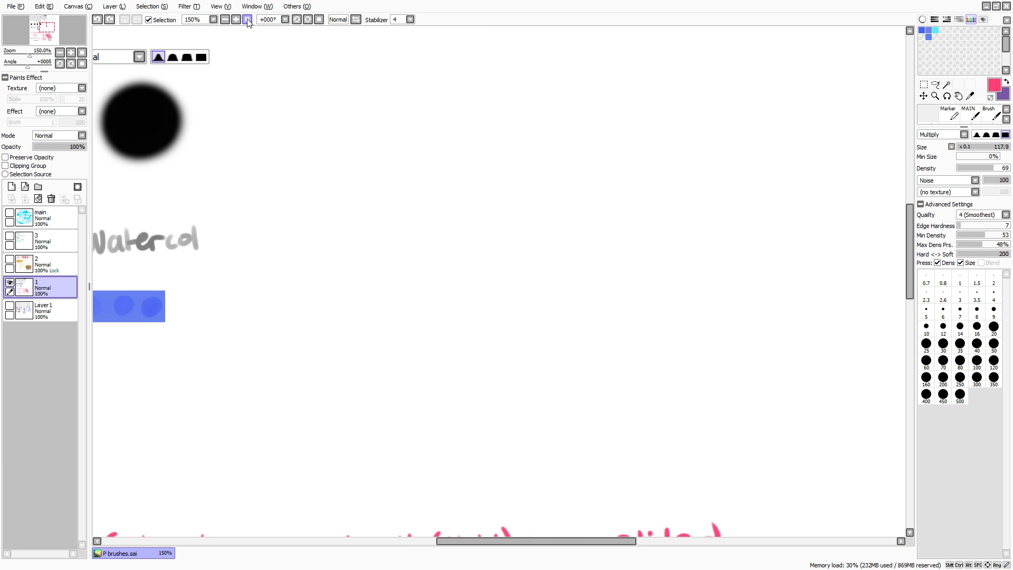
click(247, 20)
click(237, 20)
click(9, 283)
click(10, 260)
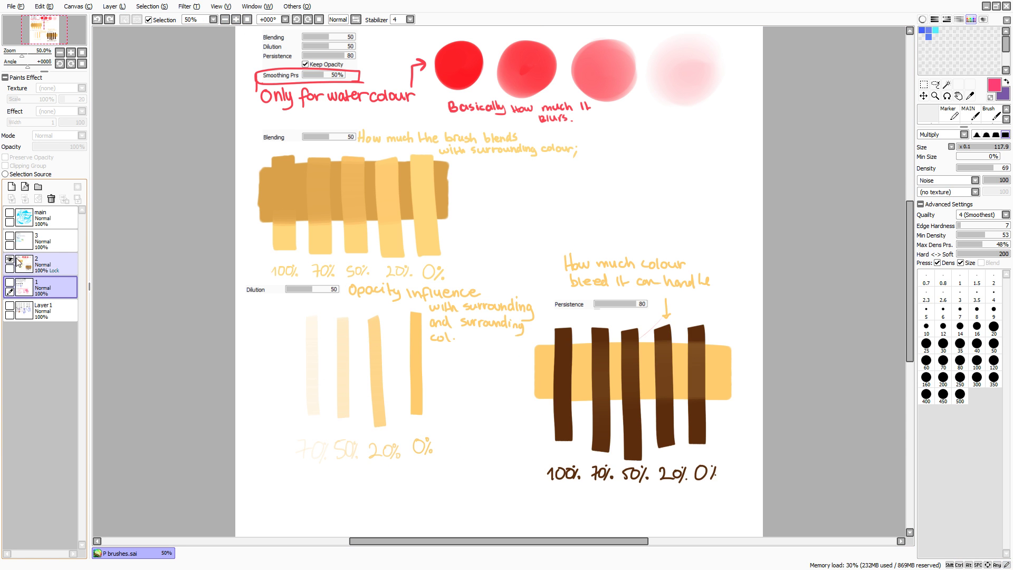
- Examine the Smoothing Prs note for watercolour and the four red sample circles
drag(262, 227, 303, 407)
click(236, 20)
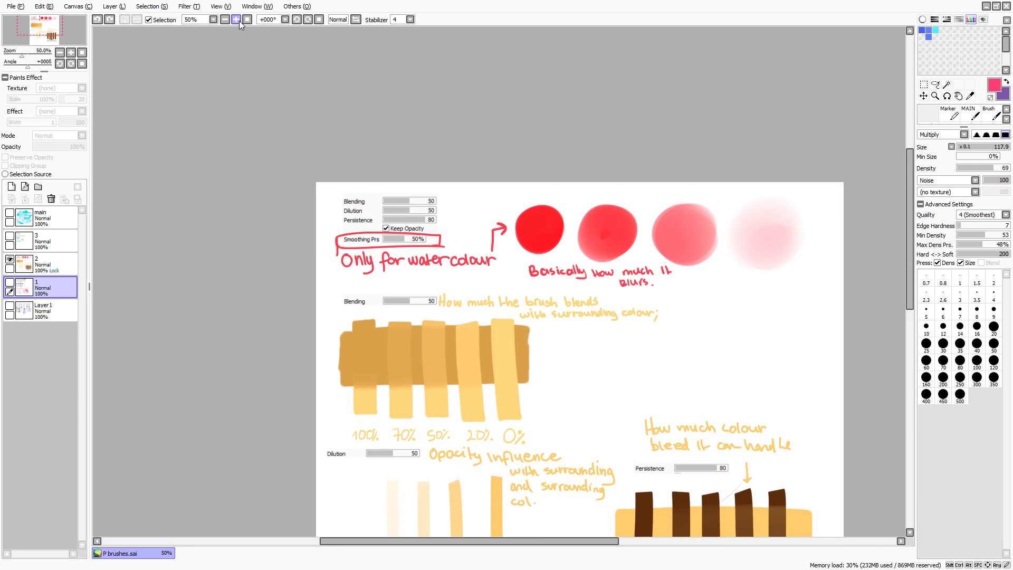
click(236, 19)
drag(253, 72, 228, 98)
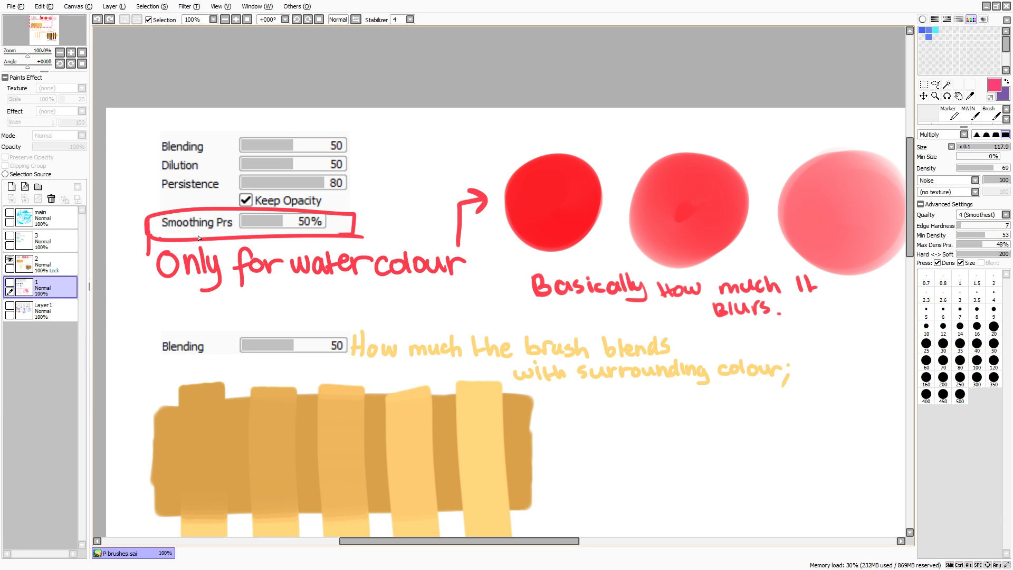
key(Tab)
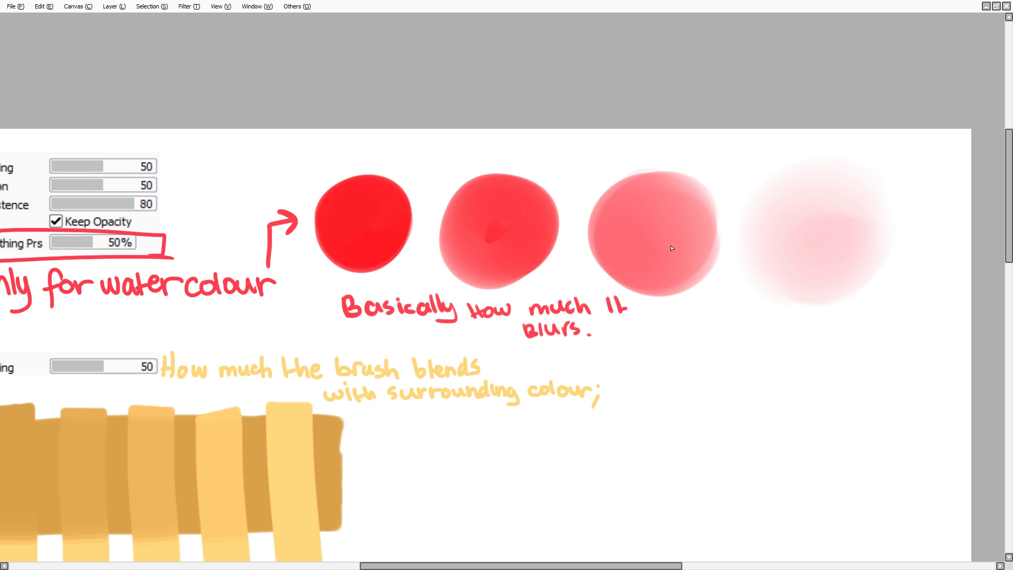
drag(258, 246, 319, 237)
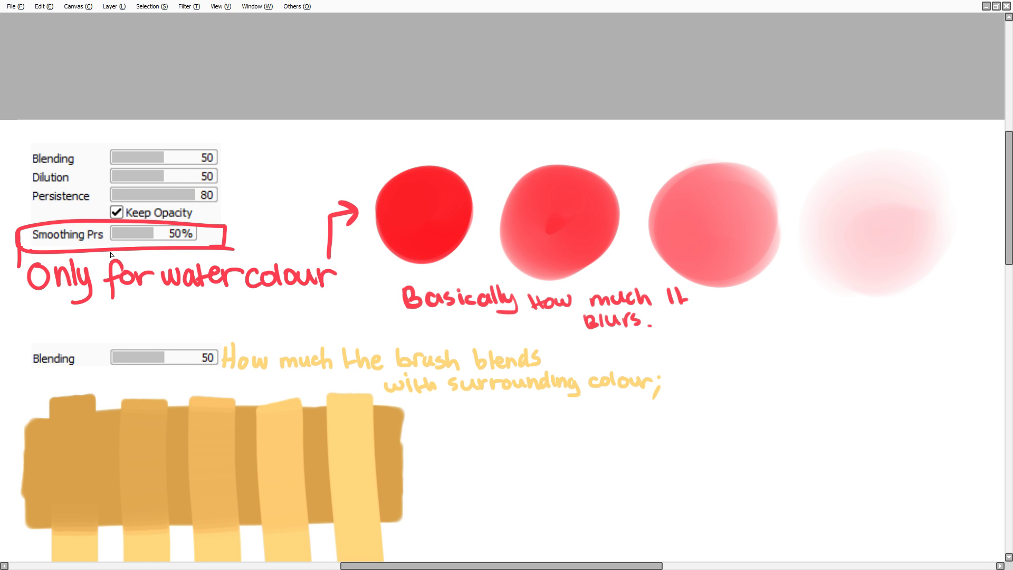
key(Tab)
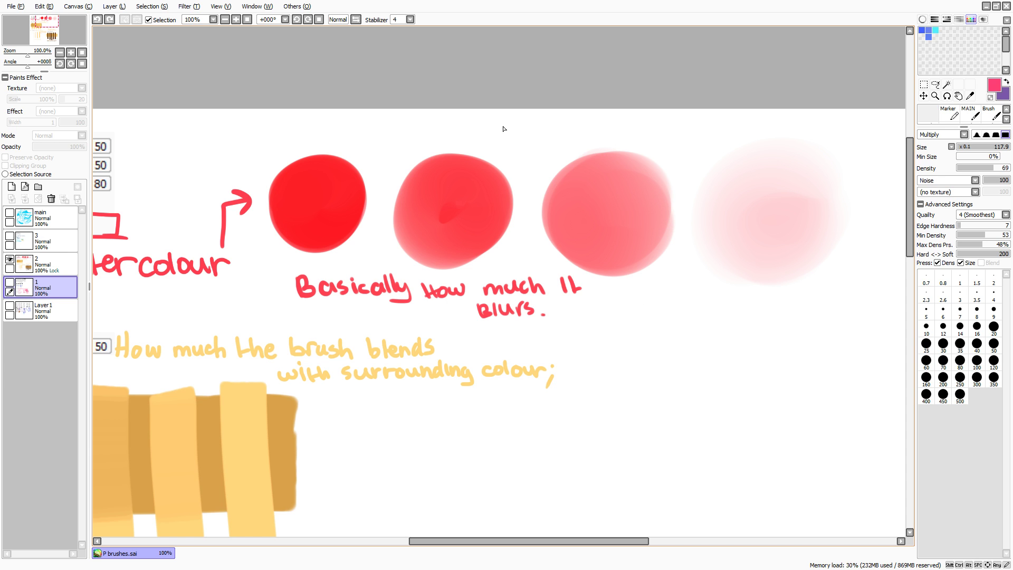
- Switch to the watercolour brush and make layer 2, which holds the red circles, the active layer
key(c)
click(735, 438)
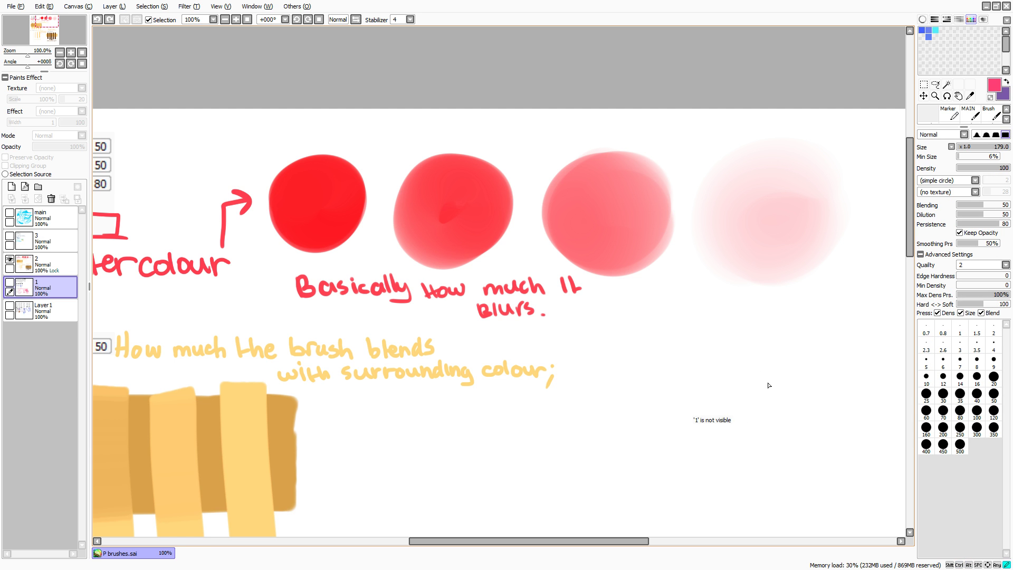
ctrl+click(767, 225)
drag(767, 223, 778, 228)
drag(769, 185, 765, 189)
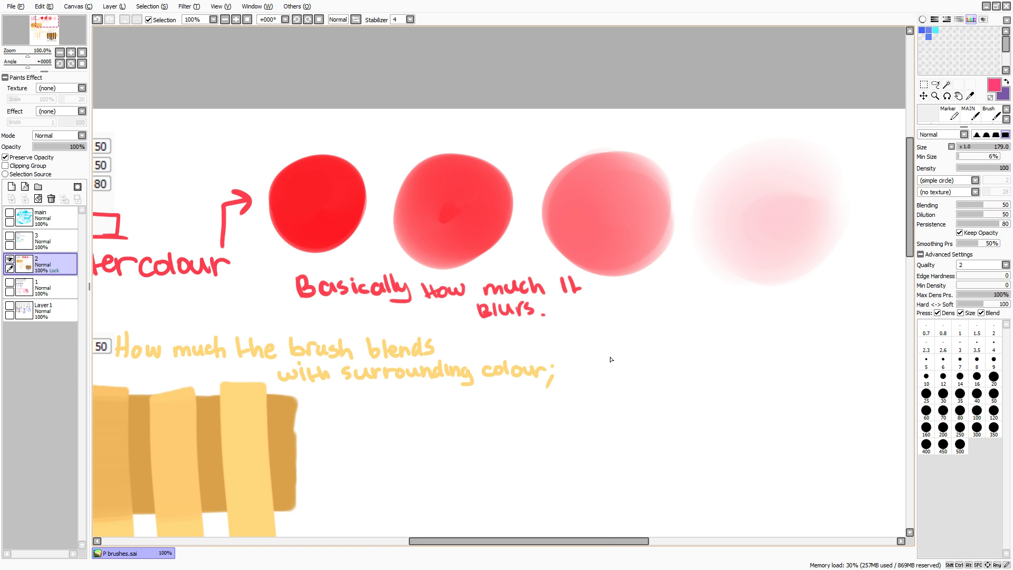
- Examine the Blending notes and the yellow sample strokes for 100%, 70%, 50%, 20% and 0%
key(space)
mouse_move(712, 326)
mouse_down()
mouse_move(790, 303)
mouse_move(708, 304)
mouse_up()
key(space)
drag(330, 385, 575, 218)
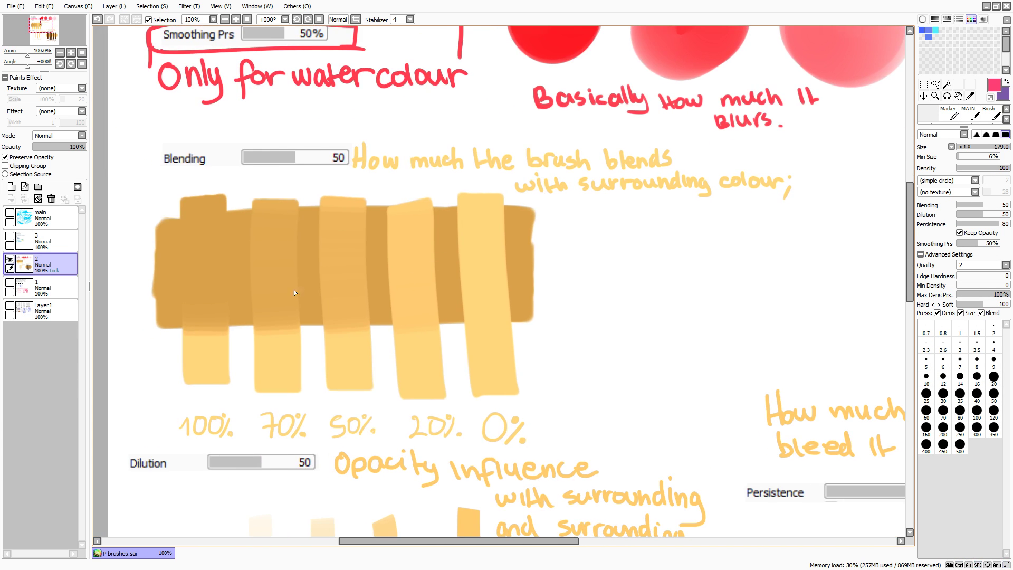
key(space)
drag(386, 293, 390, 362)
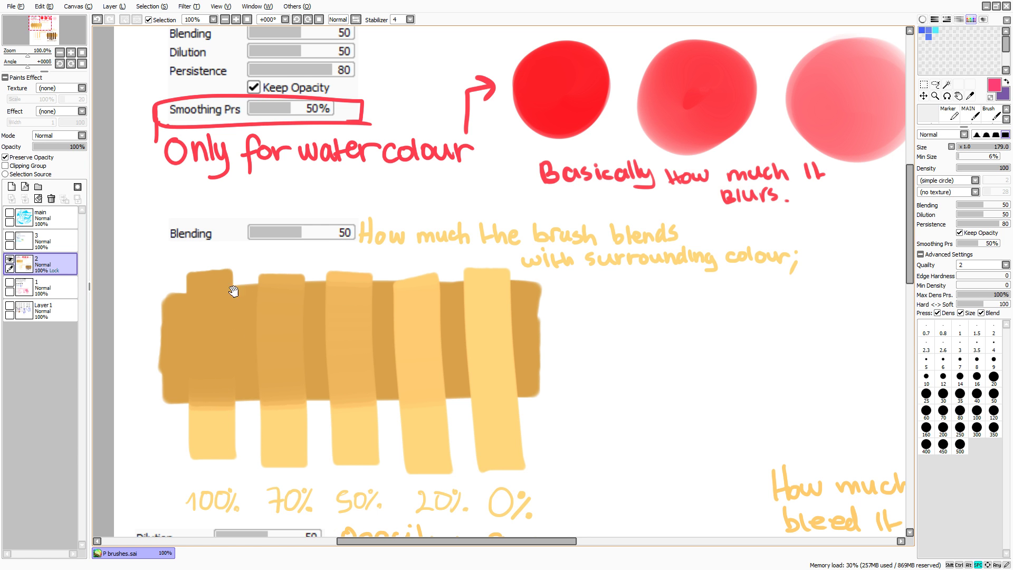
scroll(333, 338, down, 3)
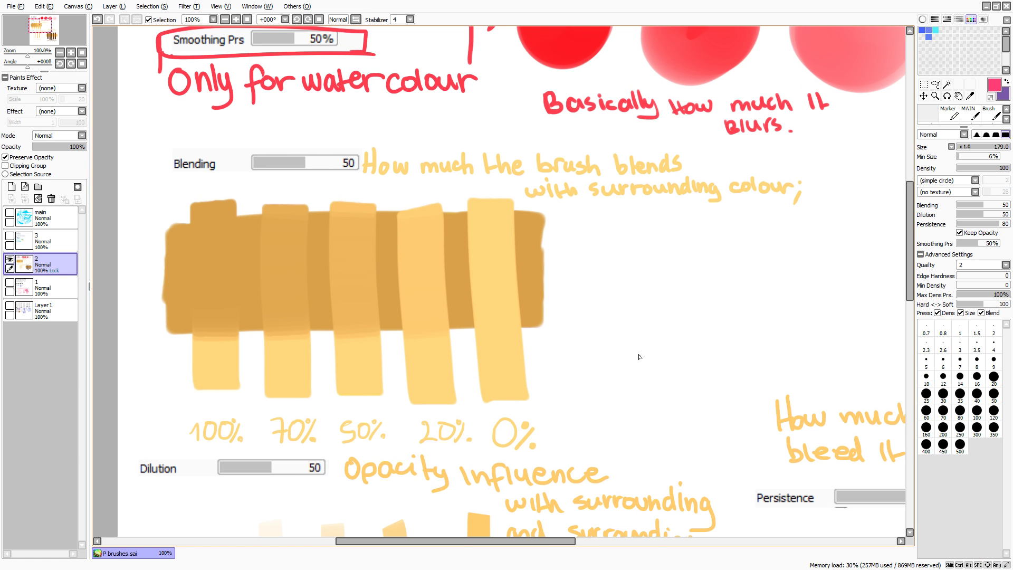
- Examine the Dilution samples and the Persistence samples with their percentage labels
scroll(567, 165, down, 10)
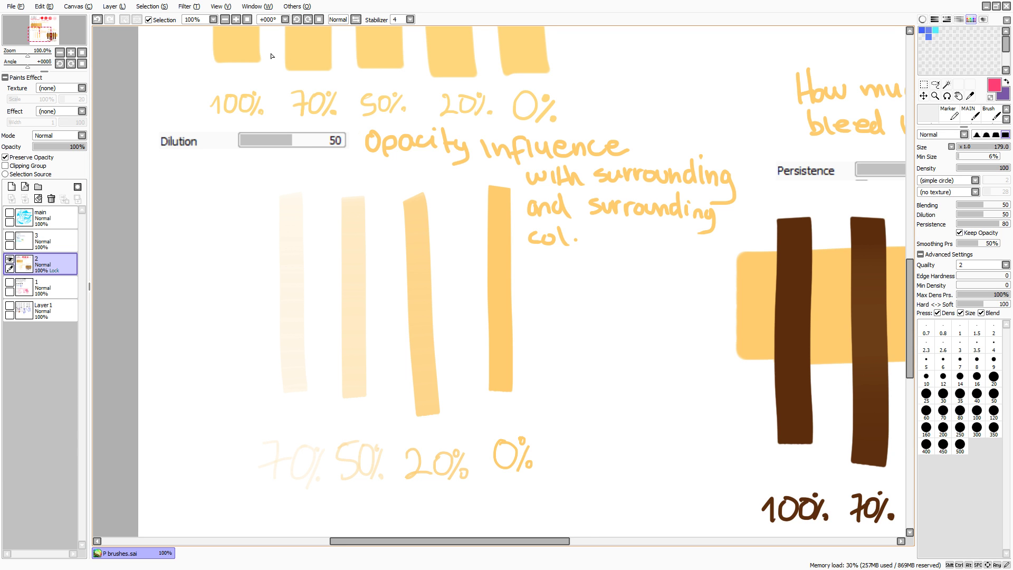
click(226, 21)
drag(322, 142, 305, 177)
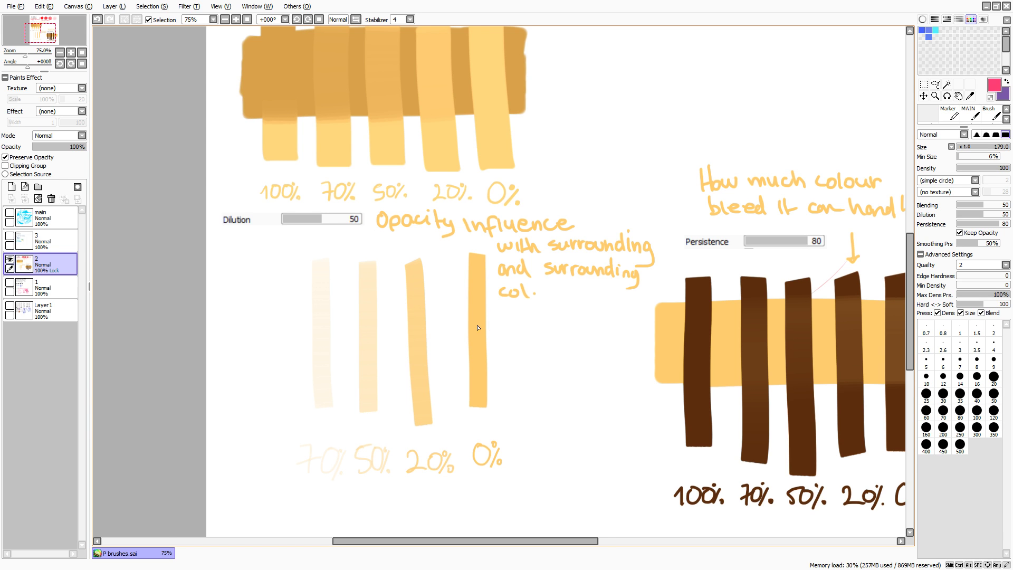
drag(422, 332, 384, 335)
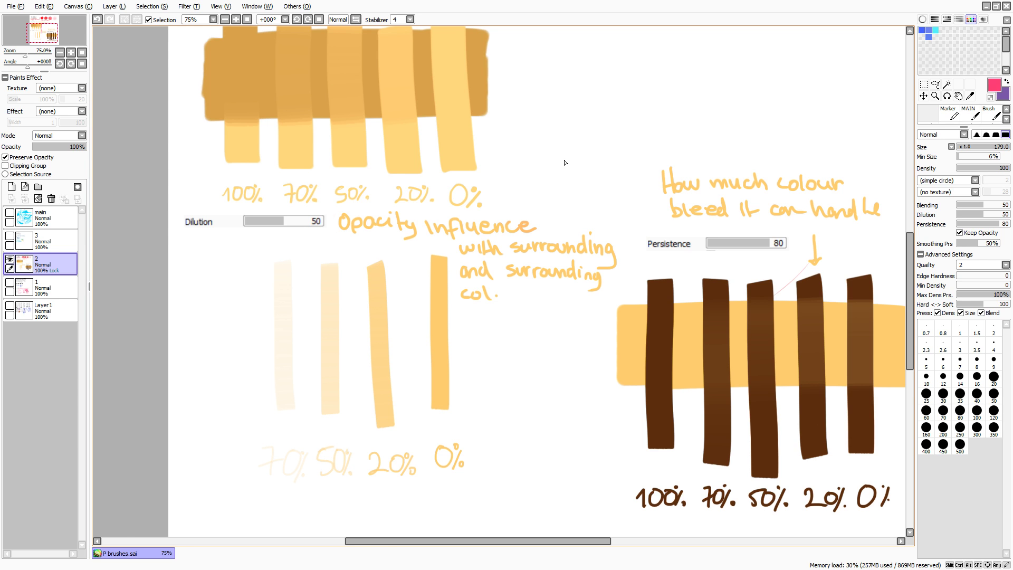
drag(349, 397, 214, 370)
drag(337, 281, 484, 285)
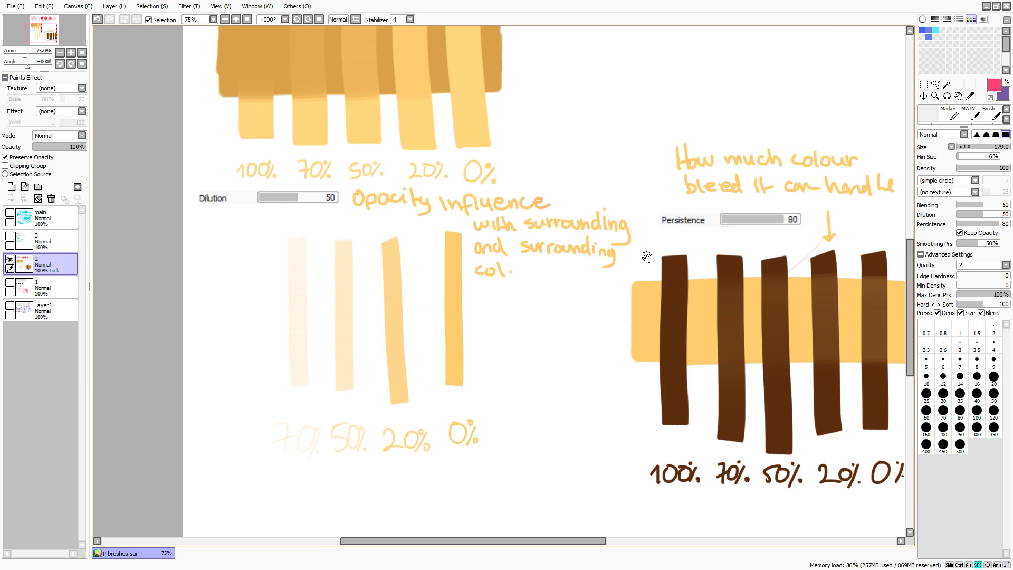
drag(642, 270, 374, 251)
drag(509, 242, 559, 269)
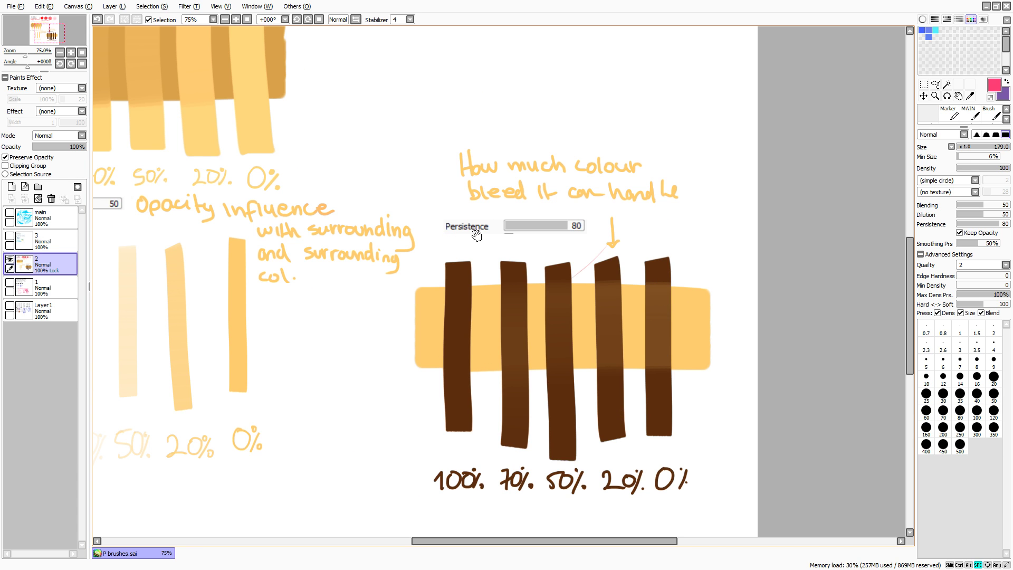
scroll(466, 250, down, 1)
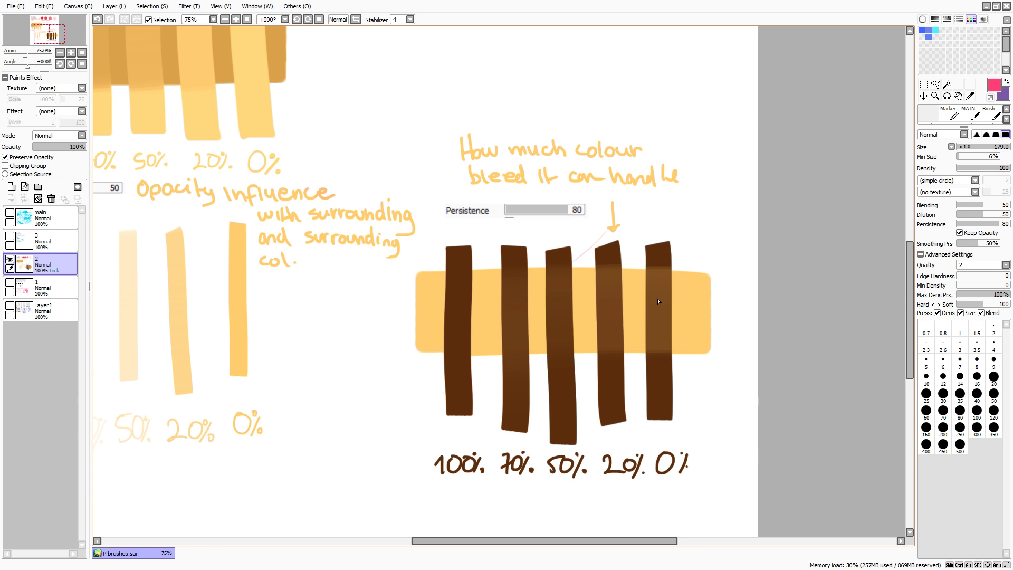
- Hide layer 2 and show layer 3 with the advanced settings notes
click(225, 20)
drag(254, 90, 294, 176)
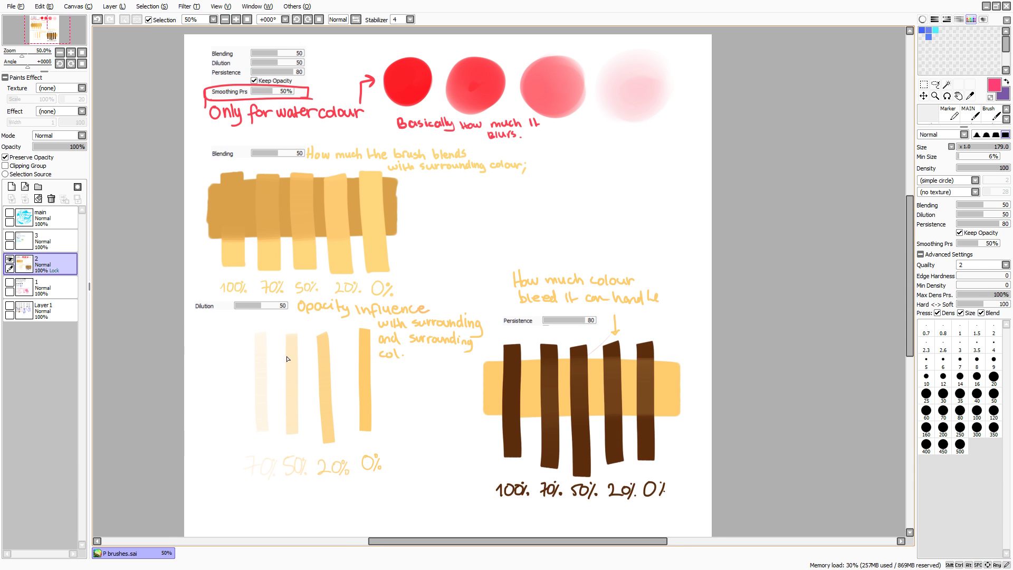
click(10, 260)
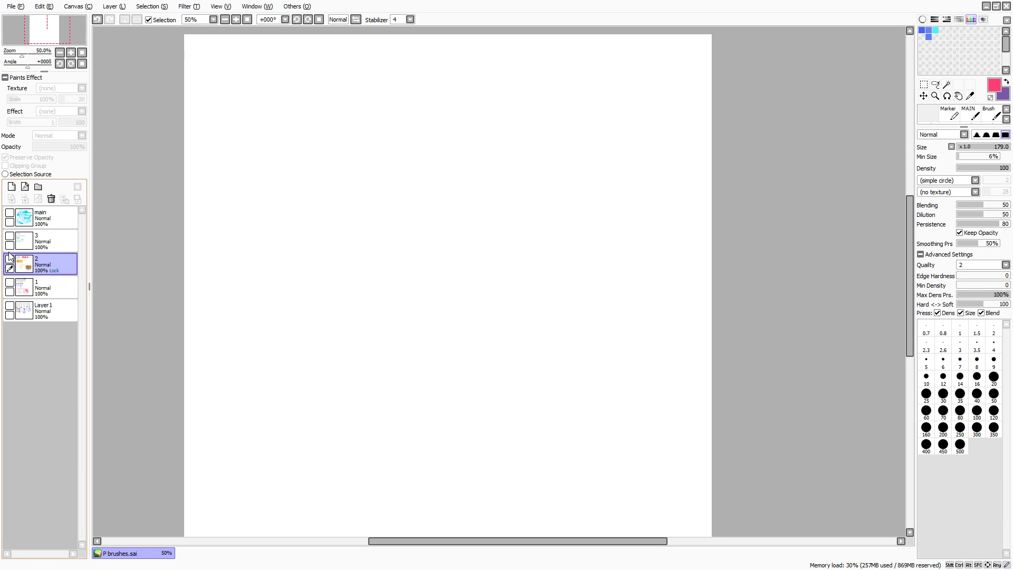
click(10, 236)
- Examine the Advanced Settings comparison between pencil and airbrush and the other brush tools at 200% zoom
drag(106, 53, 257, 116)
click(235, 20)
click(236, 20)
click(236, 20)
click(236, 20)
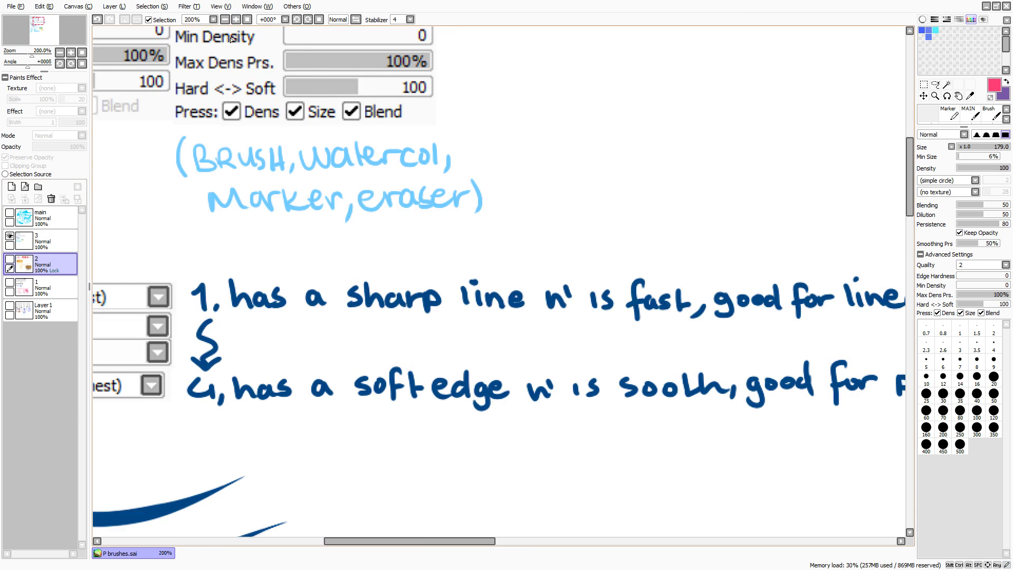
drag(213, 63, 486, 297)
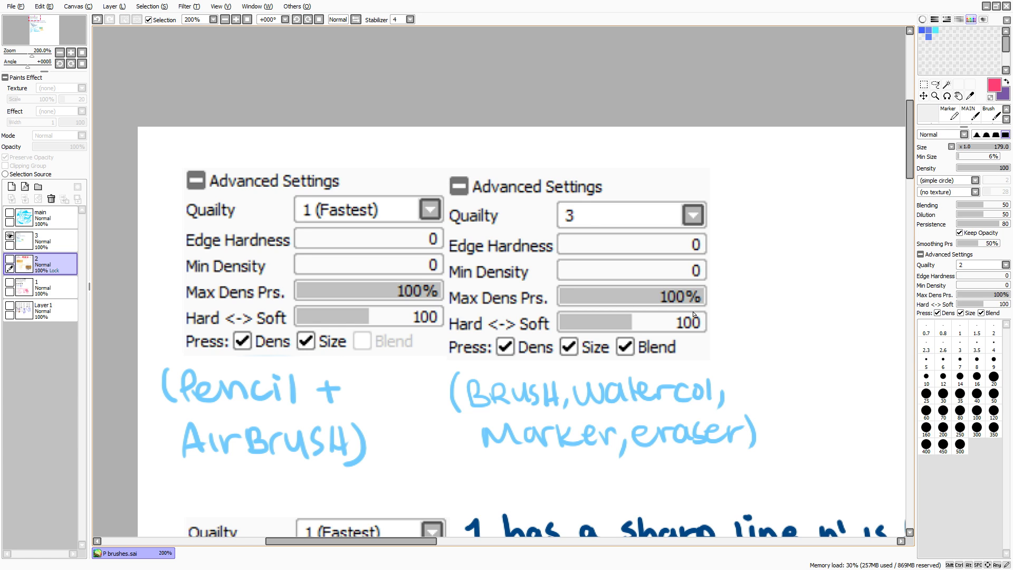
- Examine the Quality notes and the sample curves for levels 1 to 4
click(225, 20)
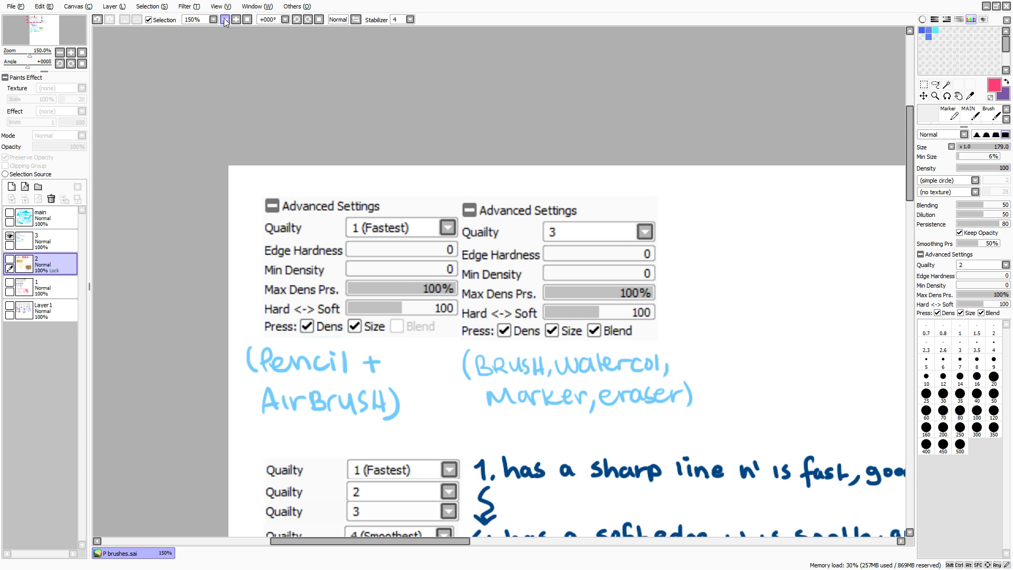
drag(342, 259, 269, 113)
mouse_move(330, 222)
mouse_down()
mouse_move(308, 153)
mouse_move(362, 237)
mouse_move(399, 327)
mouse_move(350, 115)
mouse_move(351, 179)
mouse_up()
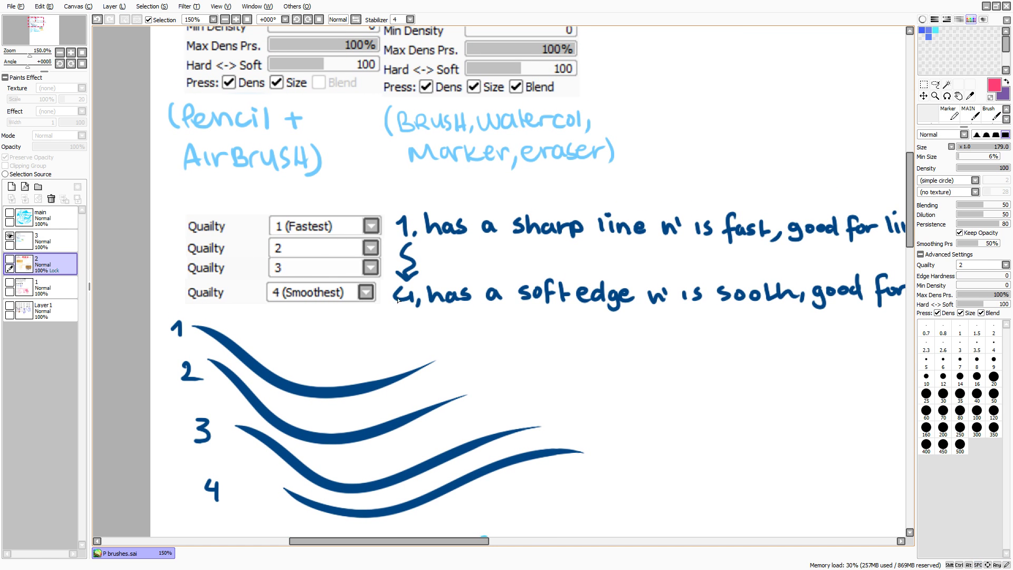
key(Tab)
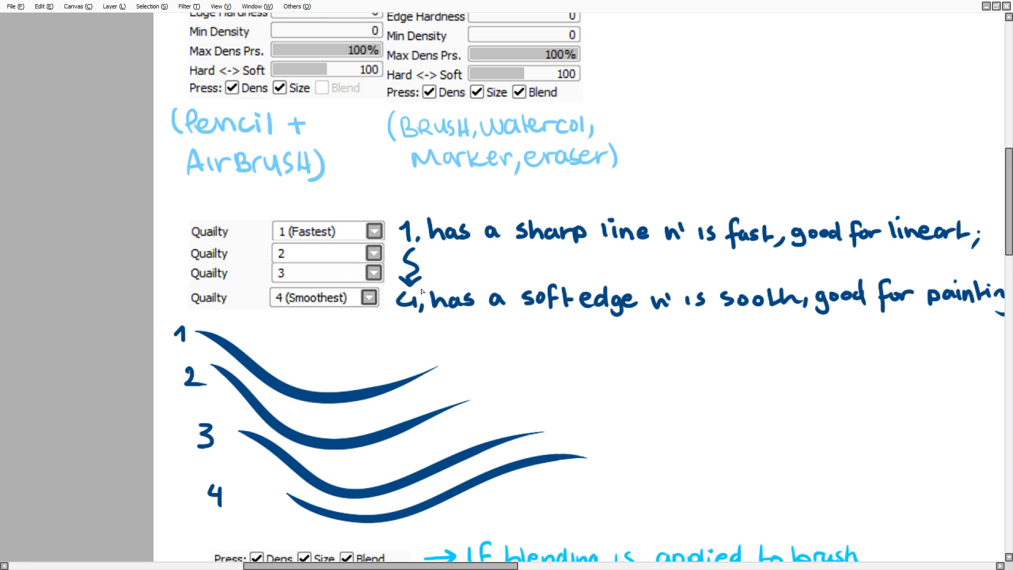
drag(394, 291, 307, 289)
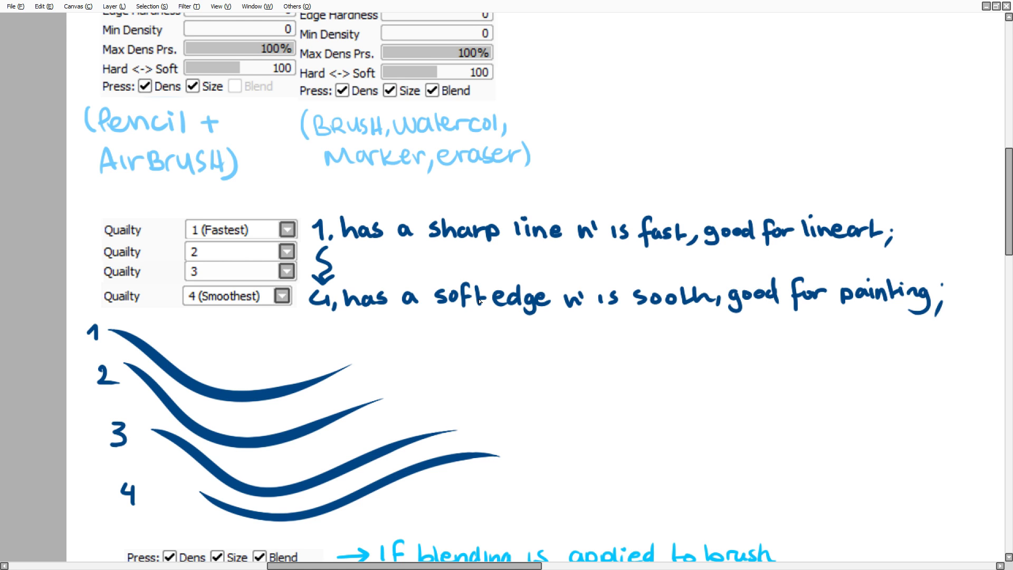
key(Tab)
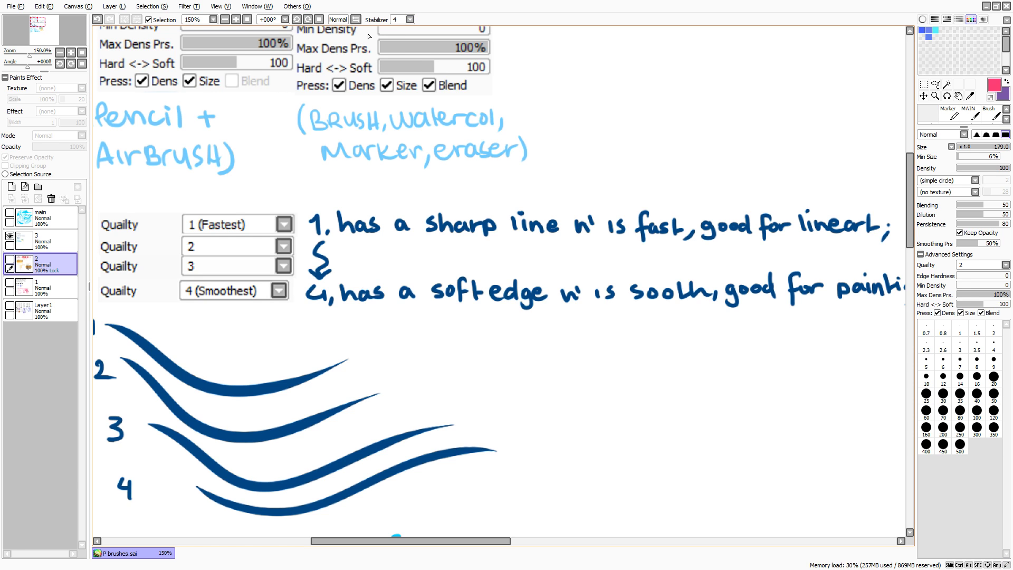
- Set the brush quality to 1 (Fastest), try a short stroke beside the Quality notes and undo it
key(Tab)
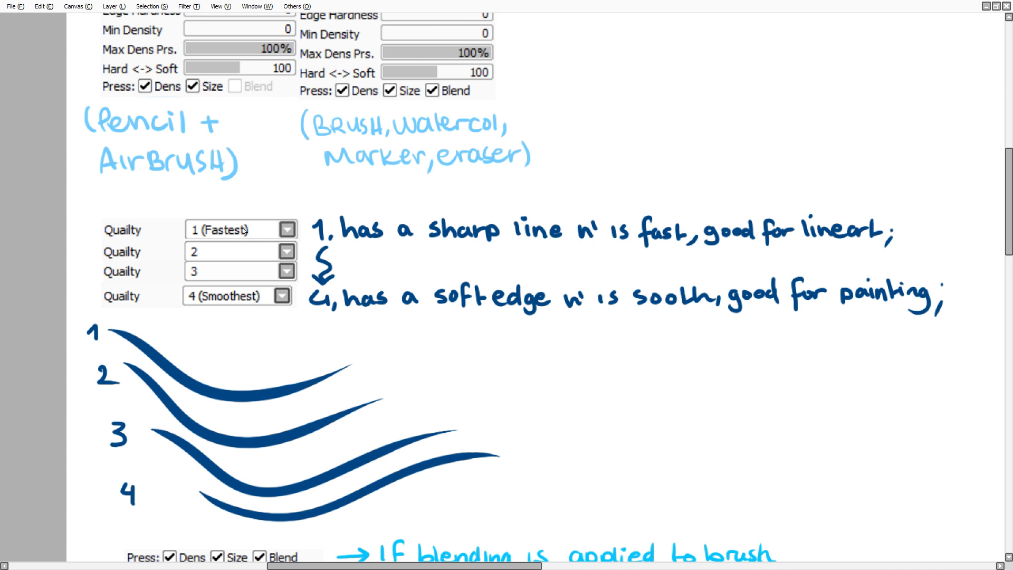
key(Tab)
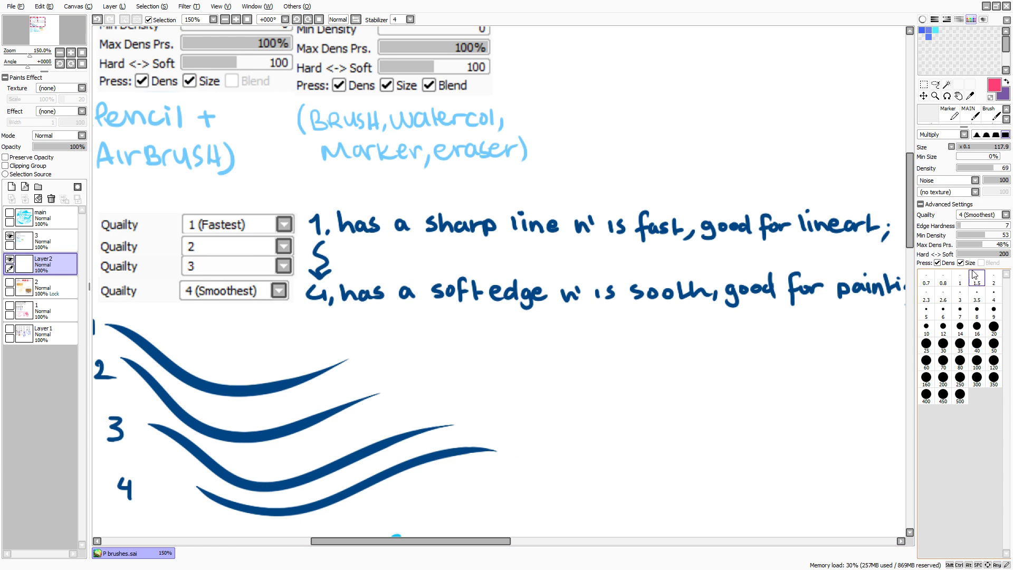
click(974, 213)
click(971, 223)
mouse_move(617, 412)
mouse_down()
mouse_move(774, 394)
mouse_move(623, 393)
mouse_up()
key(ctrl+z)
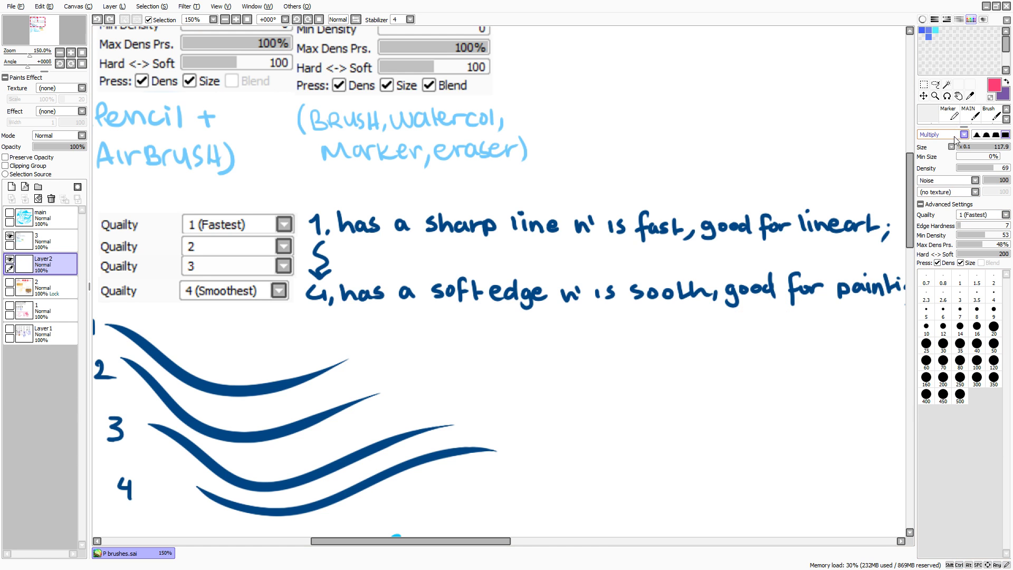
- Change the brush shape from Noise to simple circle, trying strokes beside the sample curves and undoing them
click(972, 190)
mouse_move(651, 430)
mouse_down()
mouse_move(612, 433)
mouse_move(673, 362)
mouse_move(628, 372)
mouse_up()
key(ctrl+z)
mouse_move(606, 486)
mouse_down()
mouse_move(584, 290)
mouse_move(854, 139)
mouse_up()
key(ctrl+z)
- Paint four curved pink test strokes at quality 1 across the Quality notes and undo them all
drag(584, 452, 775, 239)
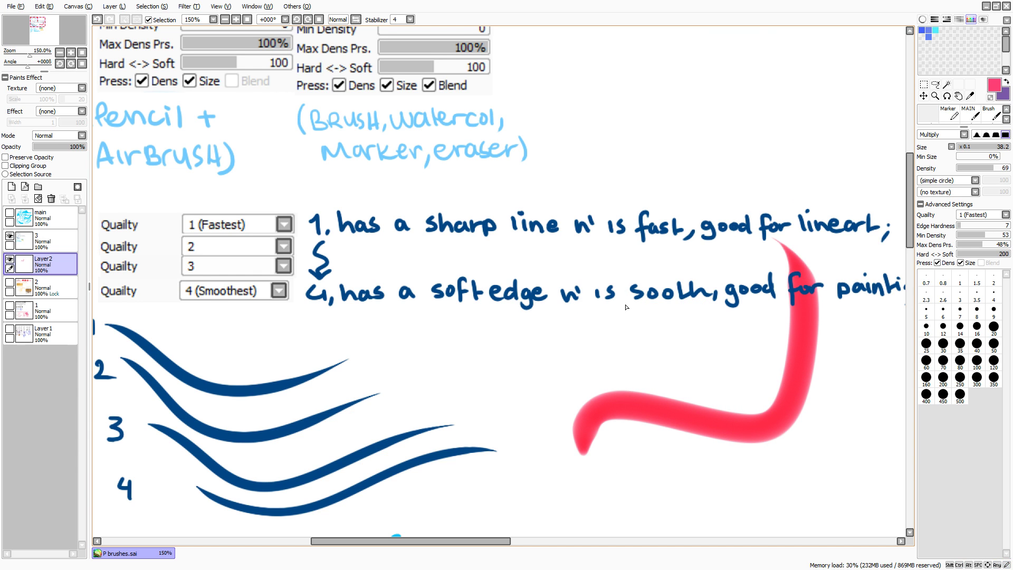
drag(532, 385, 717, 153)
drag(587, 264, 840, 204)
drag(638, 116, 902, 216)
key(ctrl+z)
key(ctrl+z)
key(ctrl+z)
key(ctrl+z)
- Set the brush quality to 4 (Smoothest), paint several curved pink test strokes for comparison and undo them
click(967, 221)
click(966, 248)
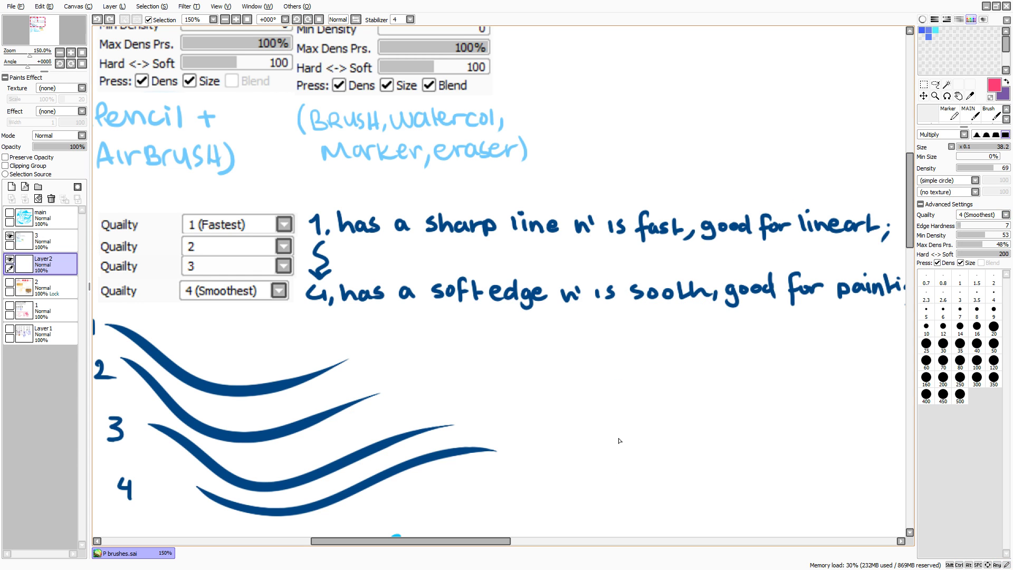
drag(616, 428, 806, 214)
mouse_move(560, 449)
mouse_down()
mouse_move(760, 248)
mouse_move(677, 180)
mouse_up()
mouse_move(511, 361)
mouse_down()
mouse_move(575, 195)
mouse_move(878, 337)
mouse_up()
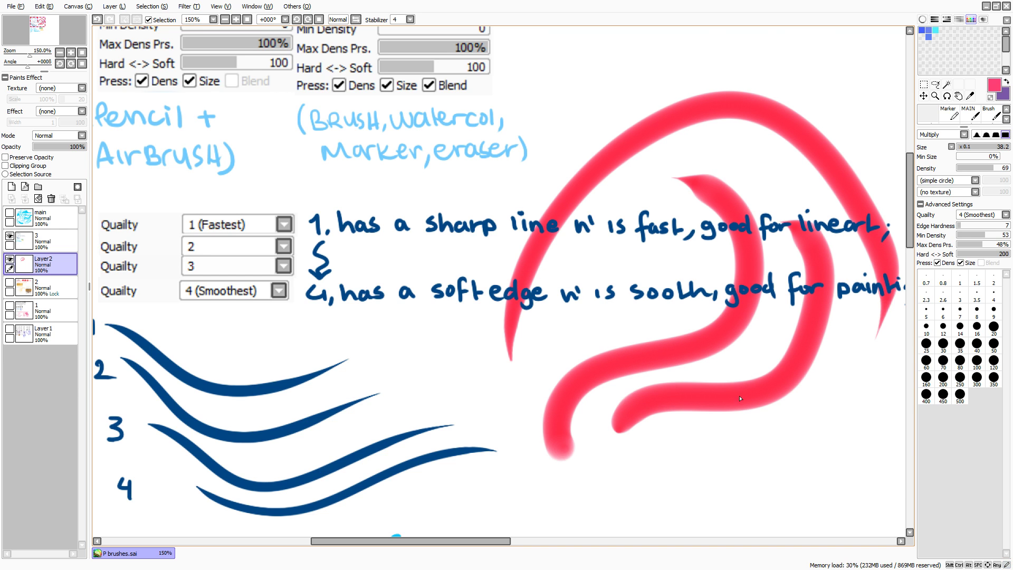
drag(743, 443, 892, 506)
key(ctrl+z)
key(ctrl+z)
key(ctrl+z)
key(ctrl+z)
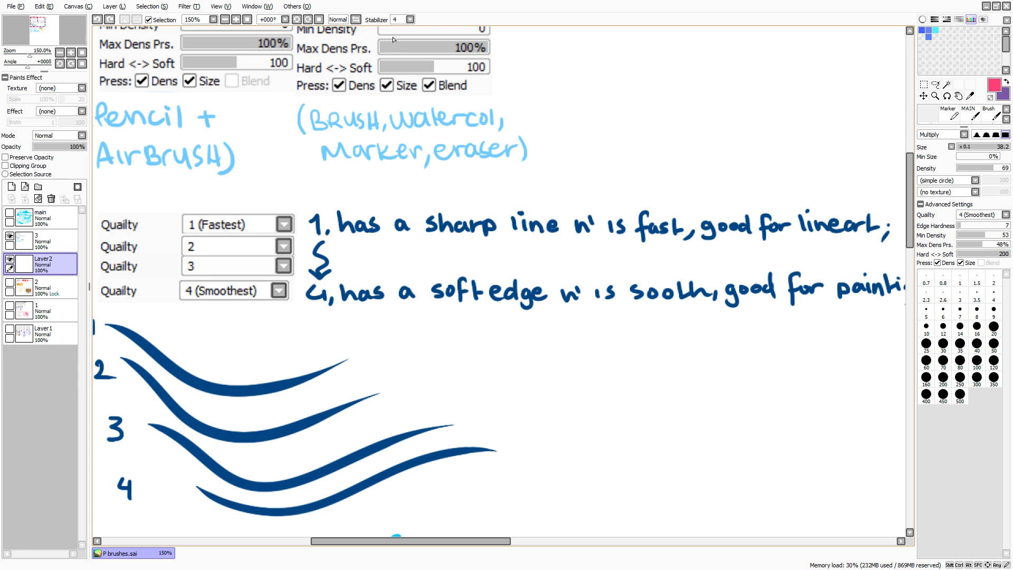
- Try two pink strokes at stabilizer level 4 over the Quality notes, undoing each one
mouse_move(566, 90)
mouse_down()
mouse_move(668, 136)
mouse_move(707, 253)
mouse_up()
key(ctrl+z)
mouse_move(446, 404)
mouse_down()
mouse_move(679, 389)
mouse_move(781, 306)
mouse_up()
key(ctrl+z)
- Set the stabilizer to 9, try long wavy strokes over the Quality notes and undo them
click(409, 20)
click(400, 134)
mouse_move(493, 220)
mouse_down()
mouse_move(635, 181)
mouse_move(580, 271)
mouse_up()
key(ctrl+z)
mouse_move(455, 342)
mouse_down()
mouse_move(697, 138)
mouse_move(799, 29)
mouse_up()
mouse_move(611, 261)
mouse_down()
mouse_move(548, 209)
mouse_move(689, 5)
mouse_up()
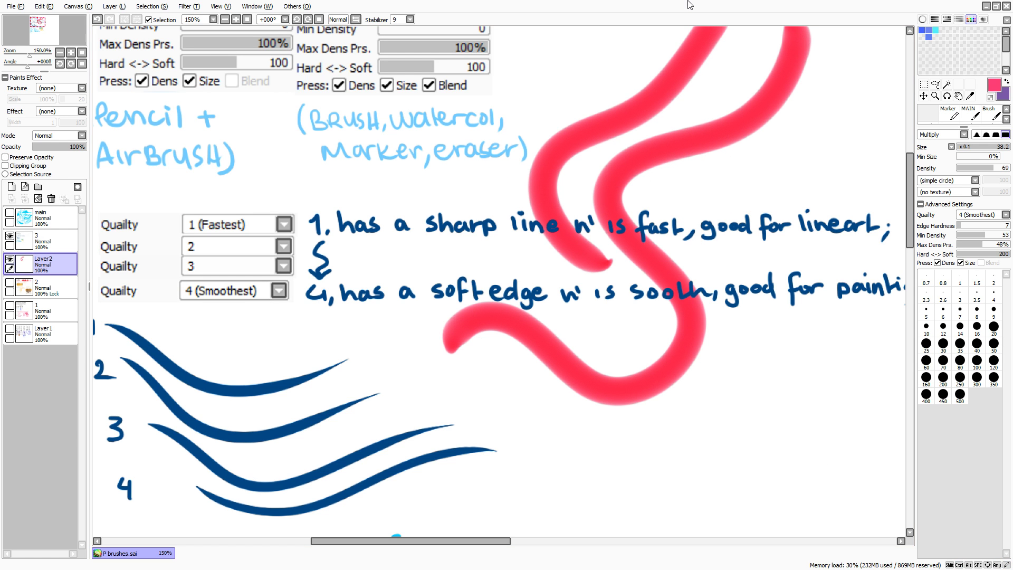
key(ctrl+z)
key(ctrl+z)
- Examine the Press: Dens notes and the ON and OFF opacity sample lines at 500% zoom
drag(306, 20, 399, 160)
drag(392, 475, 378, 170)
mouse_move(498, 385)
mouse_down()
mouse_move(500, 332)
mouse_move(591, 507)
mouse_move(584, 537)
mouse_up()
drag(406, 464, 385, 170)
mouse_move(438, 268)
mouse_down()
mouse_move(417, 172)
mouse_move(418, 189)
mouse_up()
drag(369, 380, 445, 285)
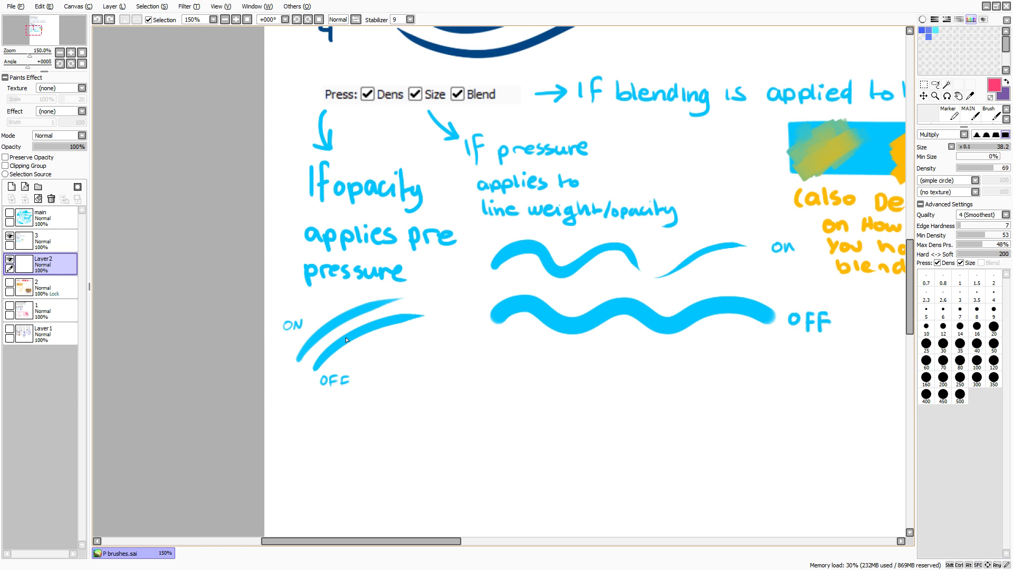
drag(347, 340, 415, 296)
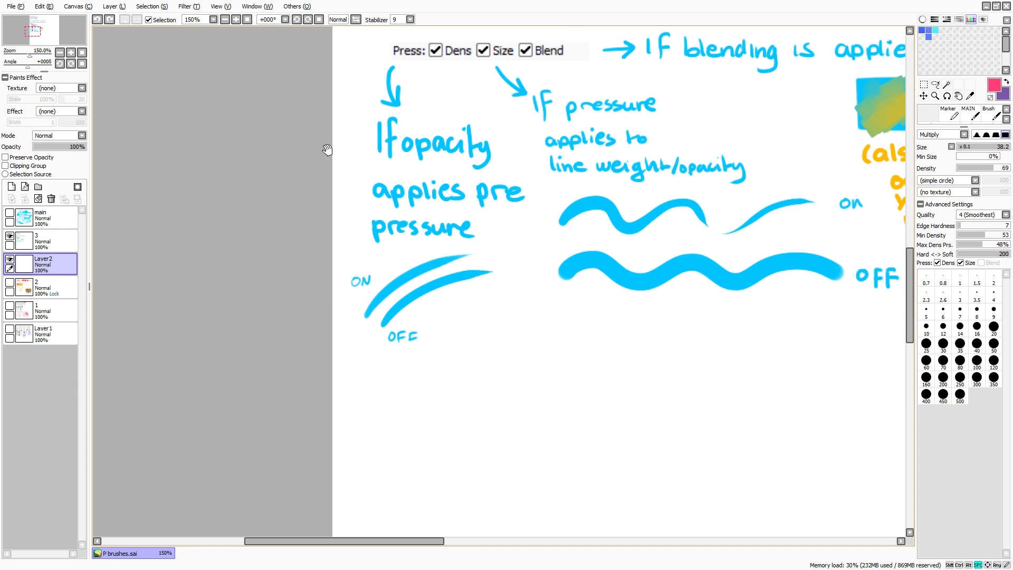
click(234, 23)
click(234, 23)
click(233, 22)
click(234, 22)
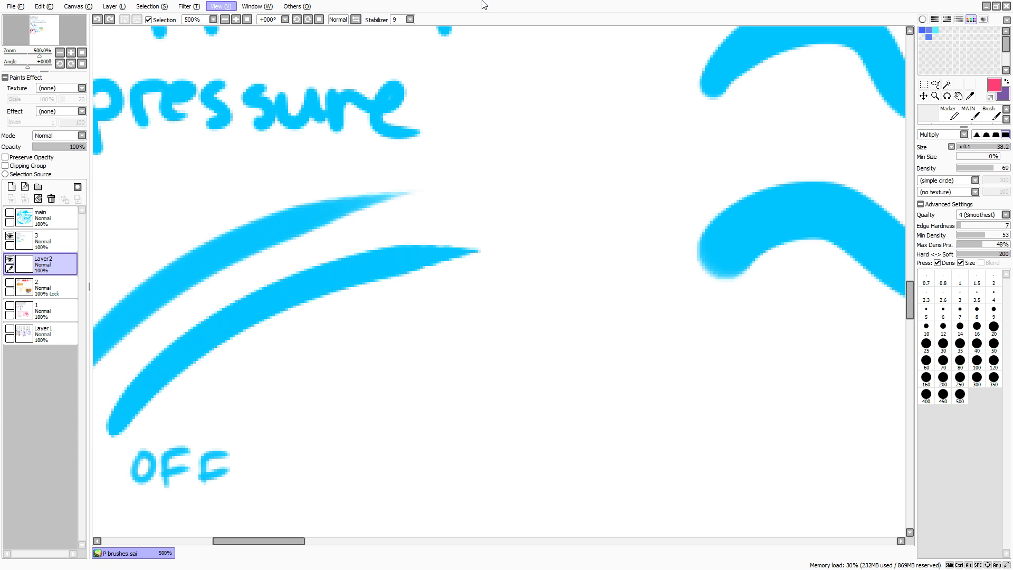
drag(424, 172, 608, 150)
- Mark the tapered ends of the ON and OFF opacity samples with pink strokes and undo the markings
mouse_move(488, 378)
mouse_down()
mouse_move(807, 276)
mouse_move(866, 198)
mouse_up()
key(ctrl+z)
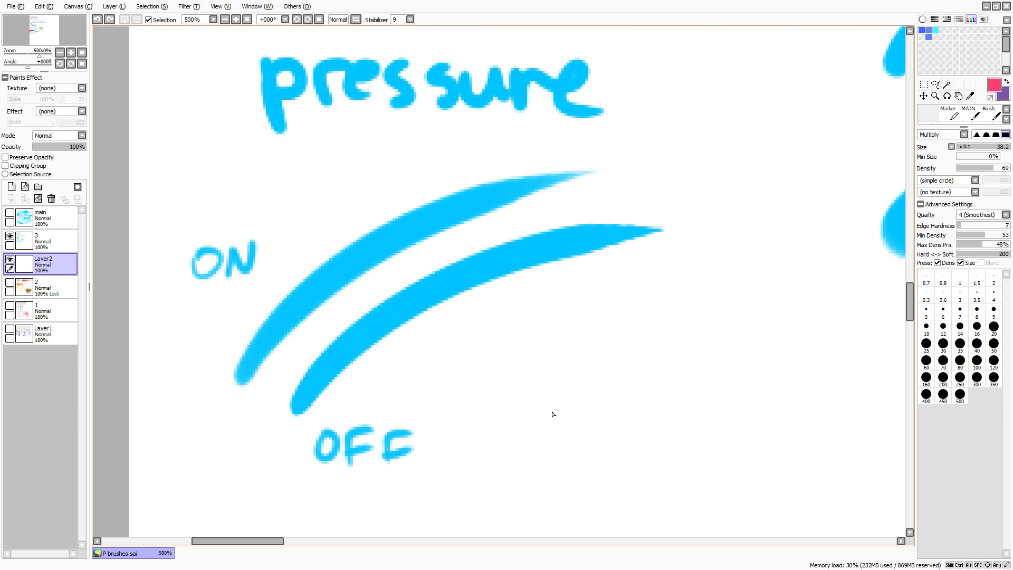
drag(553, 414, 807, 72)
key(ctrl+z)
mouse_move(568, 149)
mouse_down()
mouse_move(628, 158)
mouse_move(596, 158)
mouse_move(586, 174)
mouse_move(555, 179)
mouse_move(567, 160)
mouse_move(656, 136)
mouse_up()
key(ctrl+z)
mouse_move(662, 194)
mouse_down()
mouse_move(669, 224)
mouse_move(632, 250)
mouse_move(507, 261)
mouse_move(526, 239)
mouse_move(585, 226)
mouse_move(467, 276)
mouse_move(414, 322)
mouse_up()
mouse_move(498, 209)
mouse_down()
mouse_move(416, 255)
mouse_move(504, 209)
mouse_move(470, 267)
mouse_up()
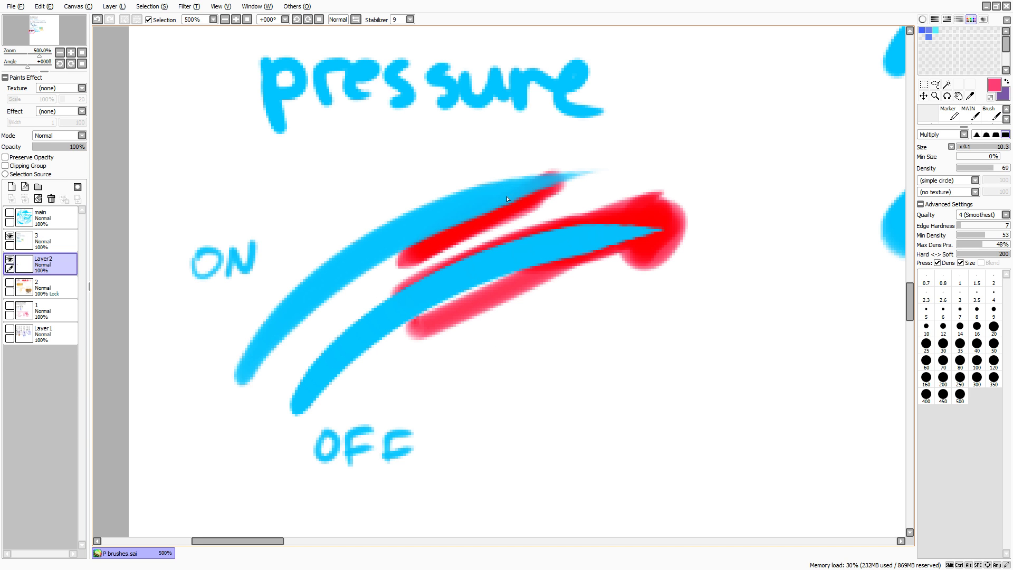
key(ctrl+z)
key(ctrl+z)
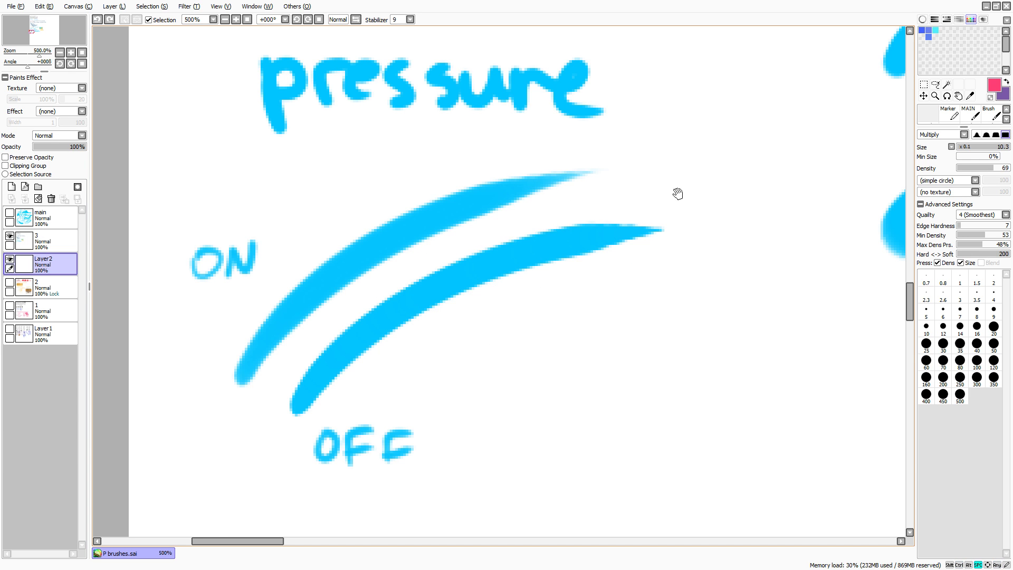
- Toggle the Size pressure option at 200% zoom and try strokes around the line weight samples, undoing them
mouse_move(674, 192)
mouse_down()
mouse_move(262, 47)
mouse_move(344, 199)
mouse_move(181, 208)
mouse_move(319, 241)
mouse_up()
scroll(261, 58, down, 2)
scroll(253, 42, down, 1)
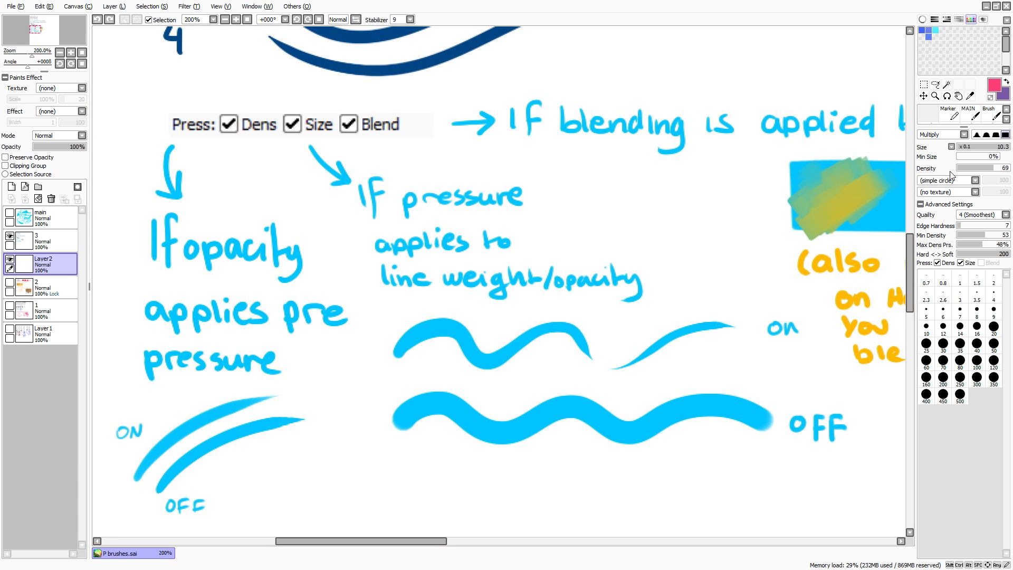
click(961, 263)
click(961, 263)
drag(455, 286, 469, 299)
drag(470, 297, 426, 272)
key(ctrl+z)
mouse_move(388, 383)
mouse_down()
mouse_move(445, 376)
mouse_move(591, 313)
mouse_up()
key(ctrl+z)
mouse_move(356, 450)
mouse_down()
mouse_move(423, 405)
mouse_move(432, 346)
mouse_move(497, 359)
mouse_move(529, 312)
mouse_move(603, 282)
mouse_move(582, 201)
mouse_move(729, 172)
mouse_move(765, 28)
mouse_up()
key(ctrl+z)
- Set Max Dens Prs. to 9%, paint looping pink test strokes over the Size pressure samples and undo them
click(961, 245)
drag(502, 448, 510, 392)
drag(462, 430, 797, 455)
mouse_move(789, 478)
mouse_down()
mouse_move(705, 531)
mouse_move(388, 464)
mouse_move(449, 496)
mouse_up()
mouse_move(486, 416)
mouse_down()
mouse_move(599, 412)
mouse_move(603, 488)
mouse_up()
mouse_move(587, 502)
mouse_down()
mouse_move(373, 426)
mouse_move(595, 370)
mouse_move(506, 390)
mouse_move(575, 124)
mouse_move(755, 288)
mouse_up()
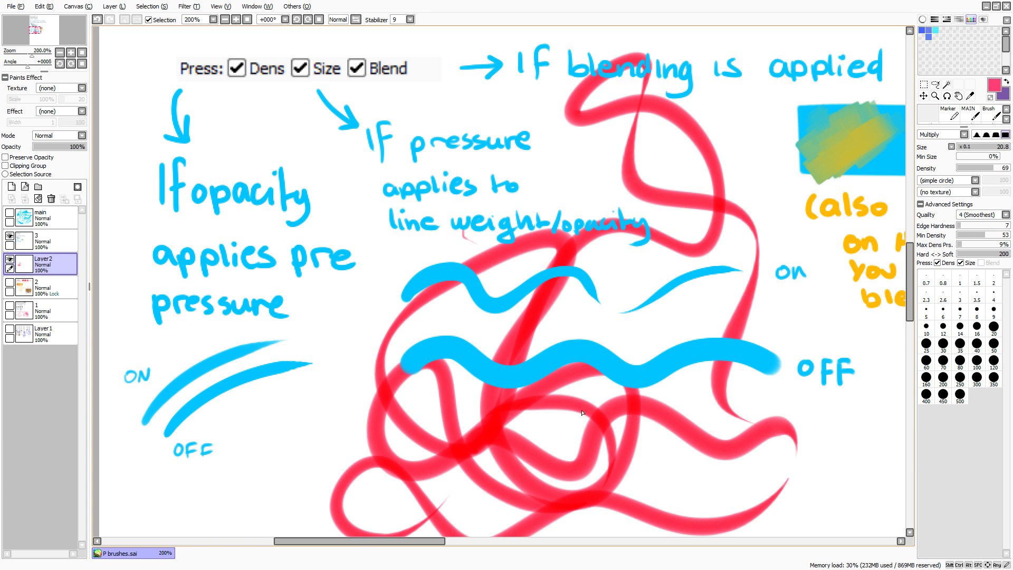
key(ctrl+z)
key(ctrl+z)
key(ctrl+z)
key(ctrl+z)
key(ctrl+z)
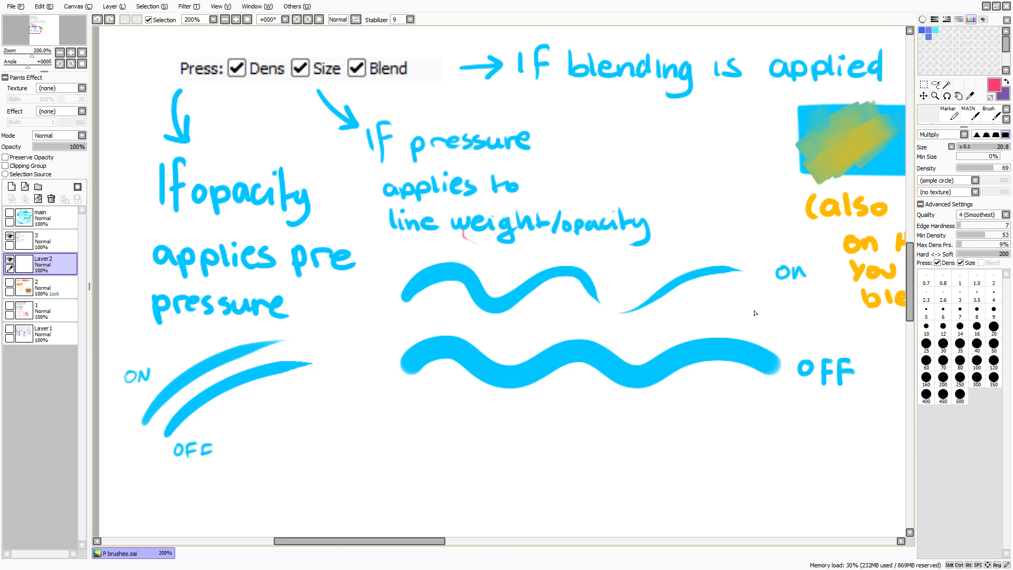
- Switch to the Brush tool and fill a large pink patch beside the orange and blue blending samples
mouse_move(747, 294)
mouse_down()
mouse_move(443, 333)
mouse_move(532, 385)
mouse_move(579, 385)
mouse_up()
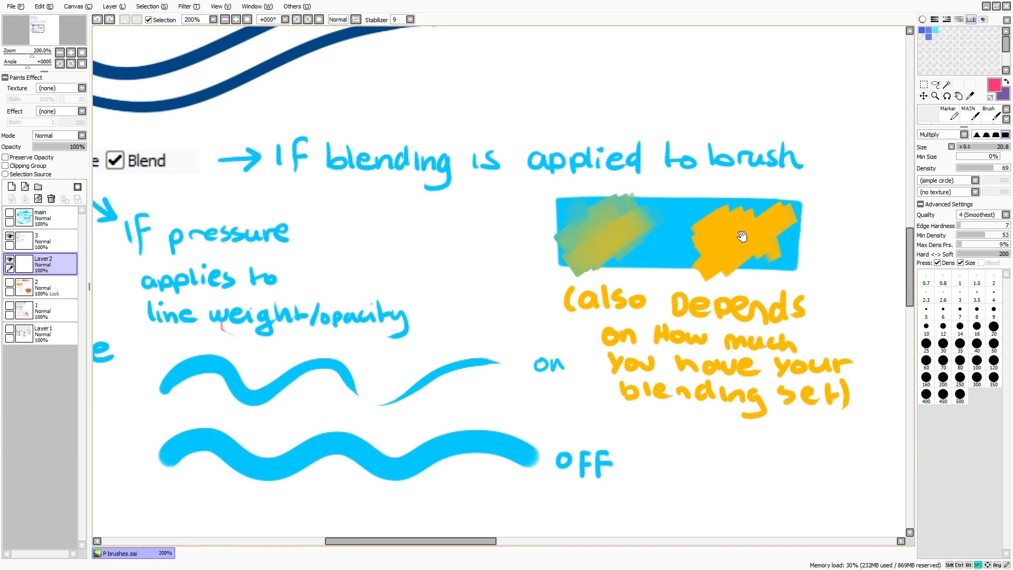
drag(742, 236, 643, 229)
key(c)
drag(724, 262, 663, 283)
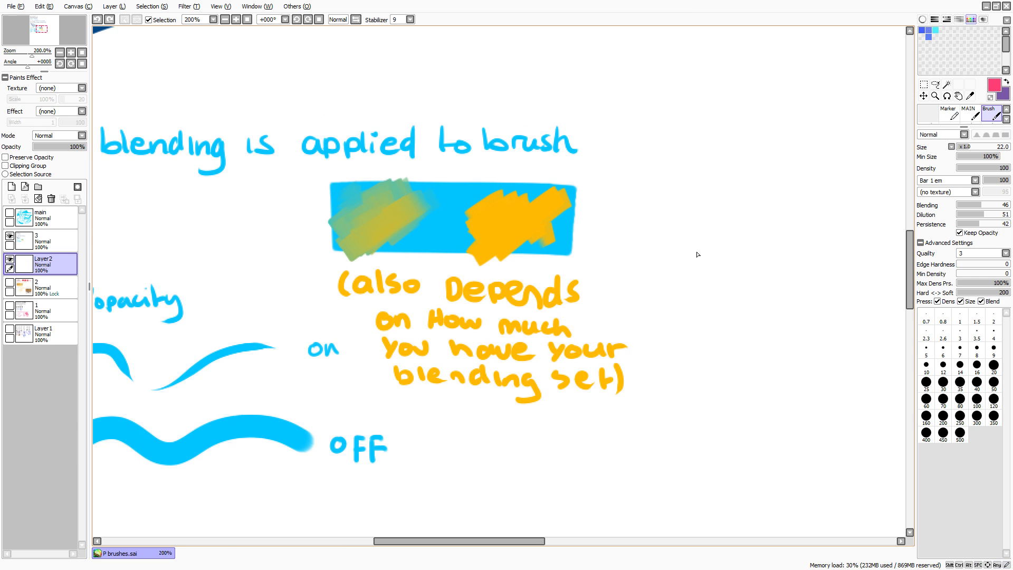
drag(709, 208, 719, 201)
mouse_move(731, 159)
mouse_down()
mouse_move(725, 259)
mouse_move(708, 181)
mouse_move(749, 295)
mouse_move(845, 174)
mouse_up()
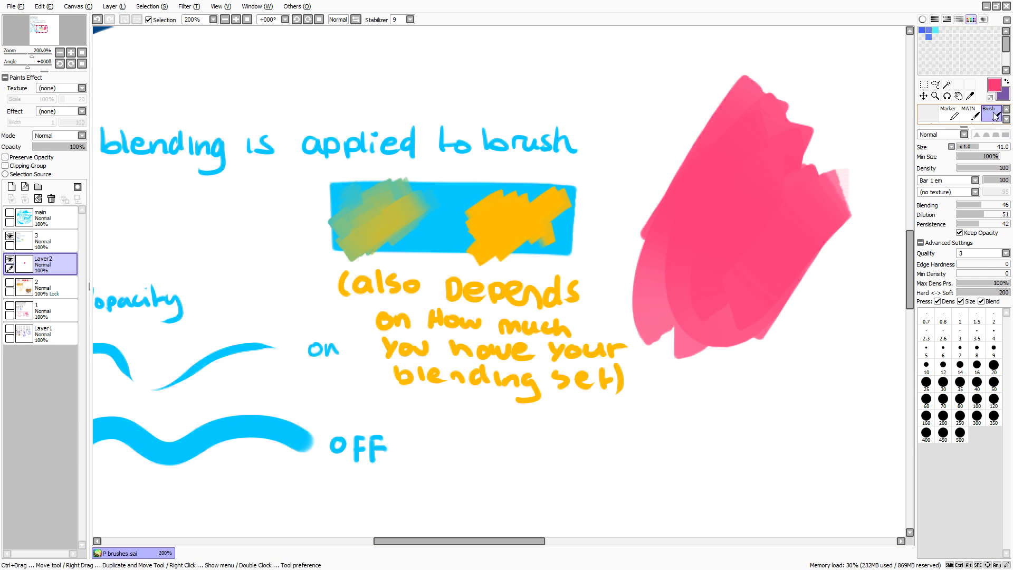
- Choose the light blue swatch and paint over the pink patch, comparing Blend pressure on and off
click(935, 30)
drag(781, 221, 821, 145)
mouse_move(762, 162)
mouse_down()
mouse_move(770, 264)
mouse_move(759, 131)
mouse_move(839, 211)
mouse_up()
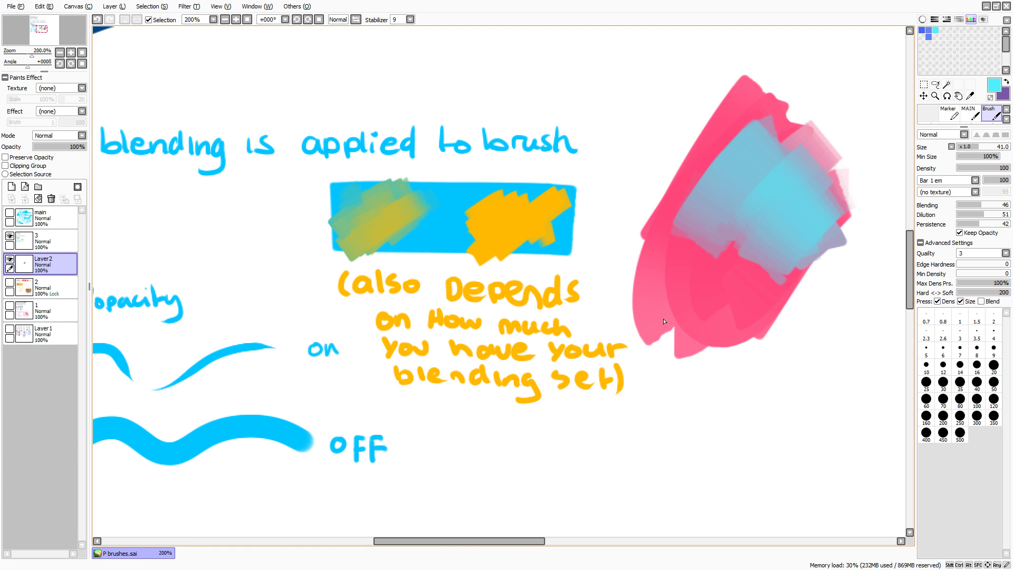
mouse_move(664, 322)
mouse_down()
mouse_move(702, 317)
mouse_move(770, 274)
mouse_move(742, 220)
mouse_move(758, 119)
mouse_move(802, 264)
mouse_move(834, 317)
mouse_move(659, 137)
mouse_move(806, 226)
mouse_up()
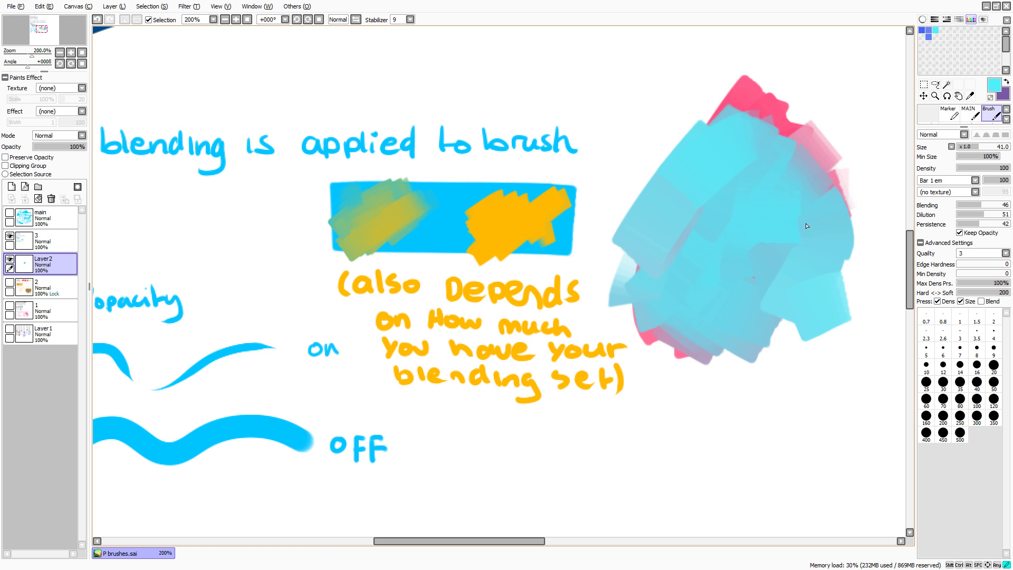
- Undo the most recent light blue strokes covering the pink patch
key(ctrl+z)
key(ctrl+z)
key(ctrl+z)
key(ctrl+z)
key(ctrl+z)
key(ctrl+z)
key(ctrl+z)
key(ctrl+z)
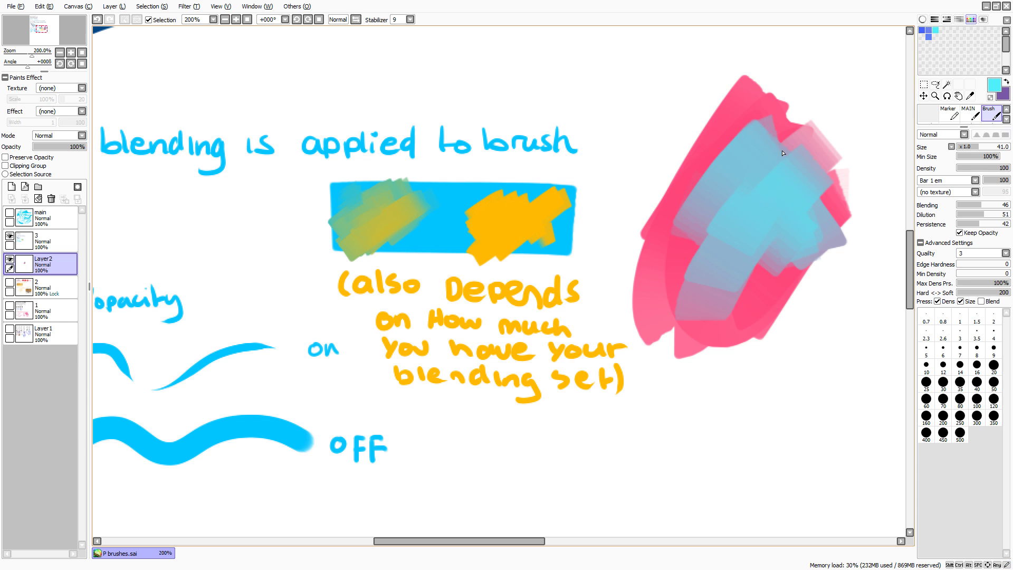
- Try further light blue blending strokes on the pink patch, then undo all of the patch's paint
mouse_move(760, 242)
mouse_down()
mouse_move(740, 219)
mouse_move(719, 228)
mouse_move(714, 213)
mouse_move(755, 292)
mouse_move(754, 270)
mouse_move(911, 265)
mouse_move(720, 262)
mouse_move(708, 275)
mouse_move(666, 259)
mouse_move(678, 237)
mouse_move(718, 334)
mouse_move(668, 306)
mouse_move(671, 288)
mouse_move(657, 301)
mouse_move(727, 232)
mouse_move(727, 269)
mouse_up()
key(ctrl+z)
key(ctrl+z)
mouse_move(788, 215)
mouse_down()
mouse_move(750, 199)
mouse_move(763, 145)
mouse_move(791, 246)
mouse_move(708, 267)
mouse_move(723, 215)
mouse_move(718, 165)
mouse_move(676, 252)
mouse_move(711, 167)
mouse_move(857, 170)
mouse_up()
key(ctrl+z)
key(ctrl+z)
key(ctrl+z)
key(ctrl+z)
key(ctrl+z)
key(ctrl+z)
- Switch to the Pencil tool, try thick light blue strokes beside the Advanced Settings comparison and undo them
mouse_move(410, 285)
mouse_down()
mouse_move(636, 308)
mouse_move(435, 285)
mouse_move(385, 131)
mouse_move(381, 492)
mouse_move(446, 396)
mouse_move(429, 346)
mouse_up()
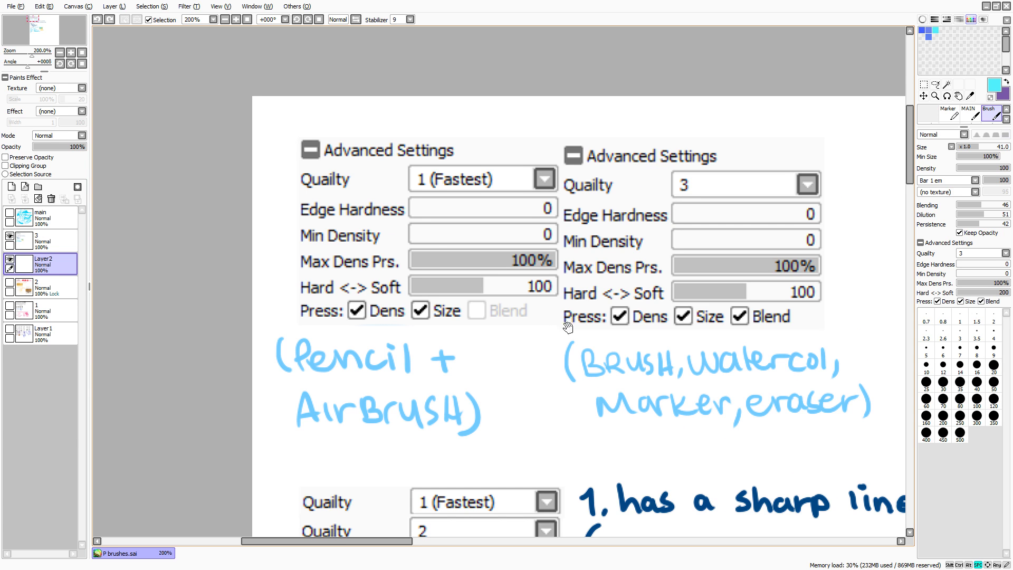
drag(567, 328, 495, 321)
drag(687, 271, 504, 260)
key(n)
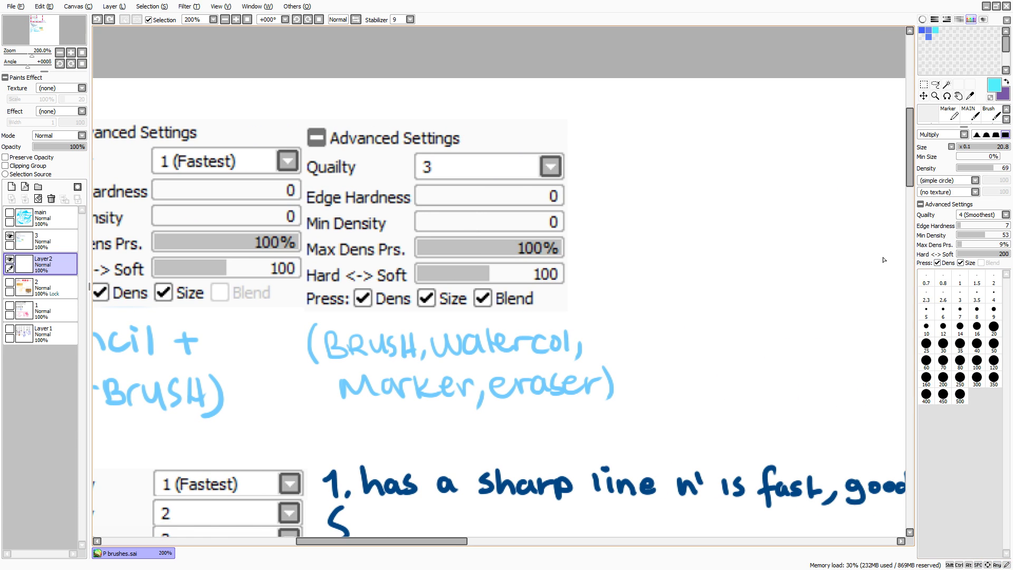
drag(642, 325, 696, 119)
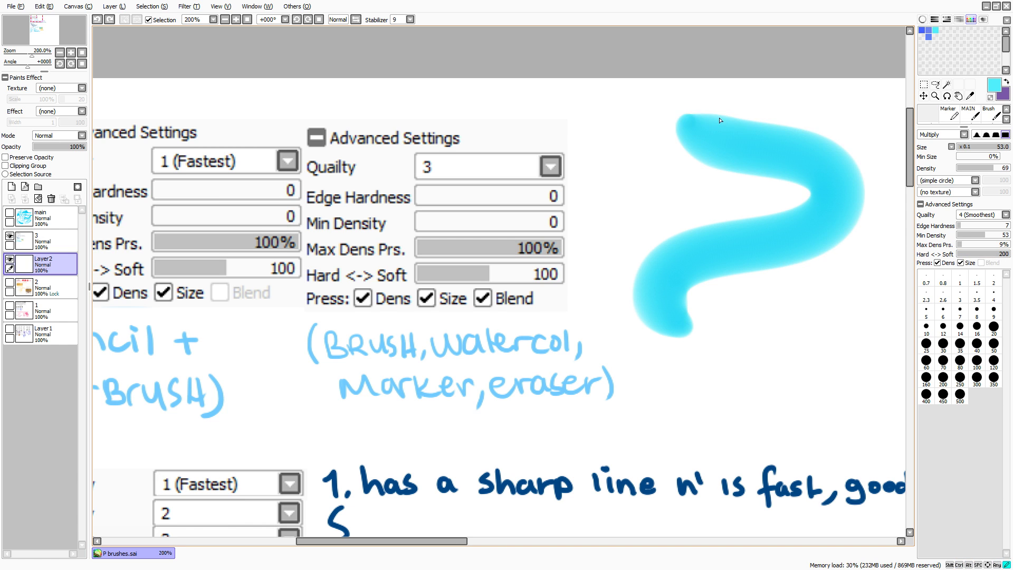
key(ctrl+z)
mouse_move(681, 325)
mouse_down()
mouse_move(713, 235)
mouse_move(799, 203)
mouse_up()
key(ctrl+z)
- Set the pencil to density 100 and Normal blending mode, and paint a thick light blue S-shaped curve
drag(948, 127, 948, 129)
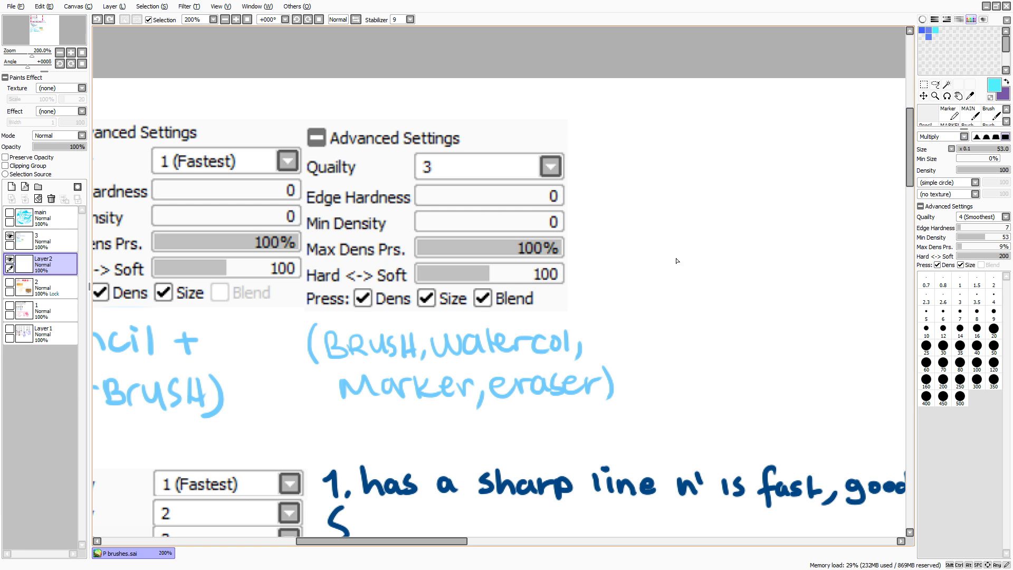
mouse_move(676, 303)
mouse_down()
mouse_move(718, 174)
mouse_move(906, 194)
mouse_up()
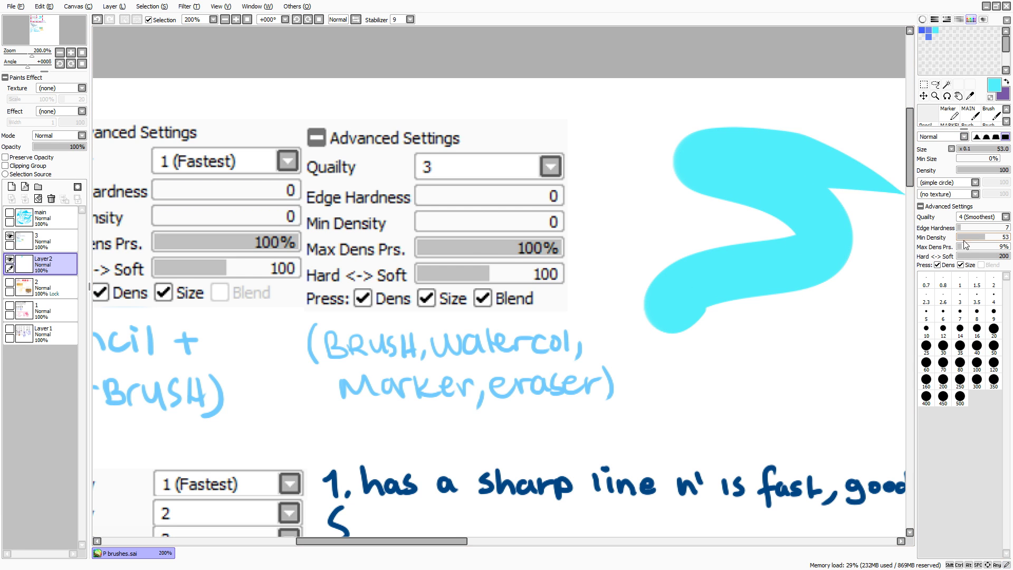
- Set Hard <-> Soft to 0, try long winding pressure strokes near the light blue curve and undo them
drag(792, 298, 679, 310)
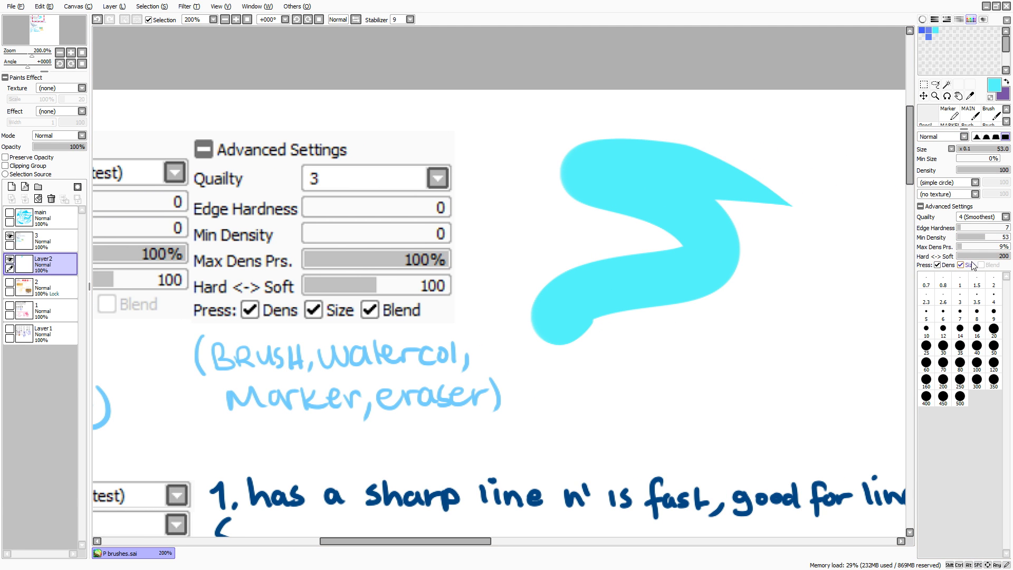
drag(974, 259, 950, 258)
mouse_move(639, 370)
mouse_down()
mouse_move(844, 327)
mouse_move(921, 263)
mouse_up()
mouse_move(766, 370)
mouse_down()
mouse_move(461, 346)
mouse_move(482, 360)
mouse_up()
key(ctrl+z)
mouse_move(351, 435)
mouse_down()
mouse_move(363, 395)
mouse_move(527, 390)
mouse_move(585, 220)
mouse_move(710, 286)
mouse_move(814, 157)
mouse_move(767, 325)
mouse_move(707, 424)
mouse_move(851, 411)
mouse_move(735, 495)
mouse_move(563, 425)
mouse_move(499, 552)
mouse_move(349, 413)
mouse_move(211, 413)
mouse_move(398, 361)
mouse_move(531, 194)
mouse_move(681, 145)
mouse_move(812, 184)
mouse_move(703, 336)
mouse_up()
click(225, 19)
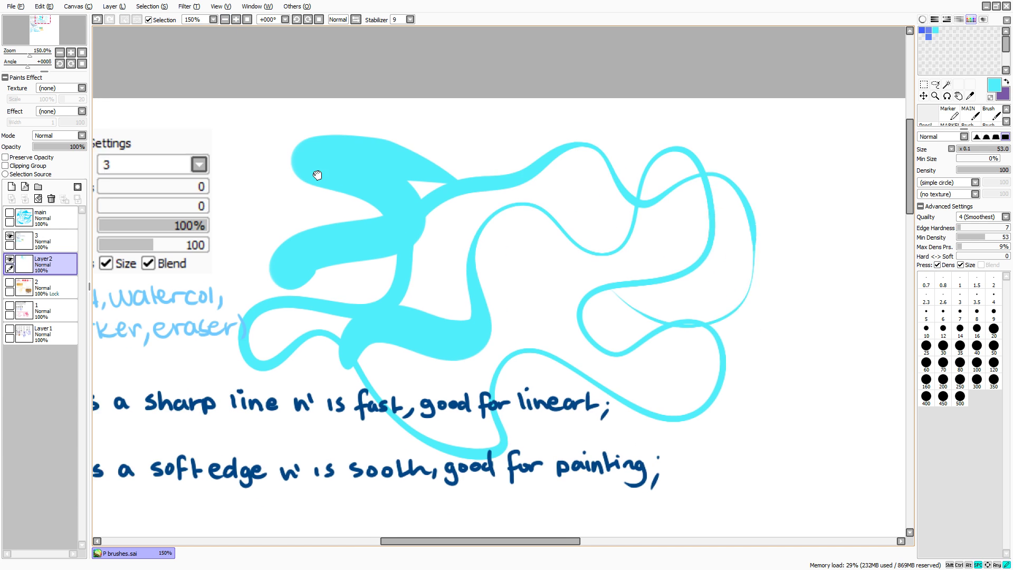
key(ctrl+z)
key(ctrl+z)
mouse_move(549, 327)
mouse_down()
mouse_move(618, 199)
mouse_move(715, 162)
mouse_move(824, 340)
mouse_move(702, 400)
mouse_move(656, 360)
mouse_move(607, 433)
mouse_move(507, 340)
mouse_move(353, 319)
mouse_move(402, 396)
mouse_move(568, 216)
mouse_move(678, 142)
mouse_move(836, 189)
mouse_move(660, 412)
mouse_move(434, 435)
mouse_move(265, 409)
mouse_up()
key(ctrl+z)
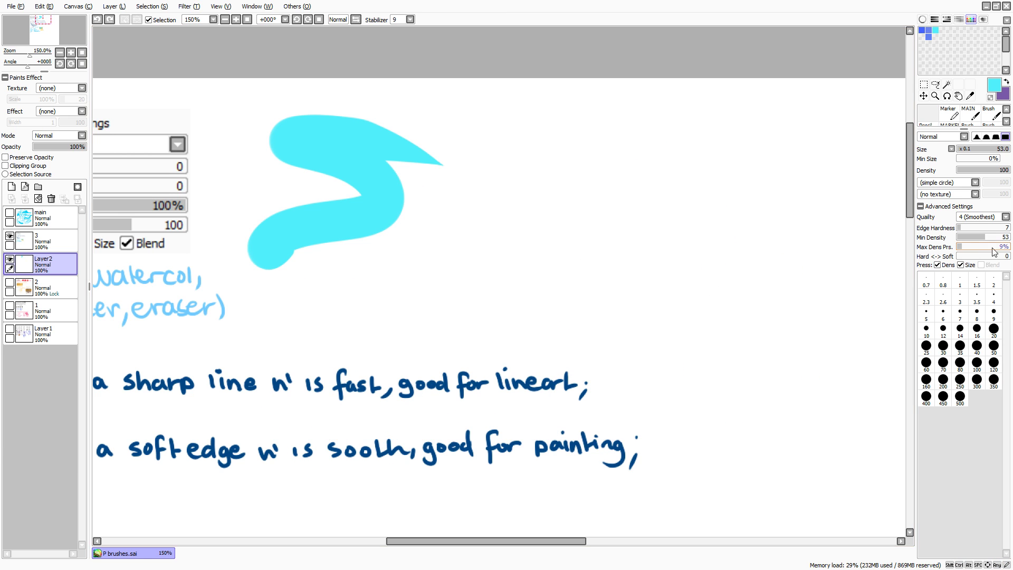
- Paint long winding light blue strokes of varying thickness across the Quality notes and undo them
mouse_move(401, 348)
mouse_down()
mouse_move(535, 204)
mouse_move(742, 275)
mouse_move(606, 275)
mouse_move(529, 339)
mouse_move(677, 348)
mouse_move(709, 457)
mouse_move(550, 472)
mouse_move(237, 462)
mouse_move(259, 372)
mouse_move(327, 334)
mouse_move(383, 273)
mouse_up()
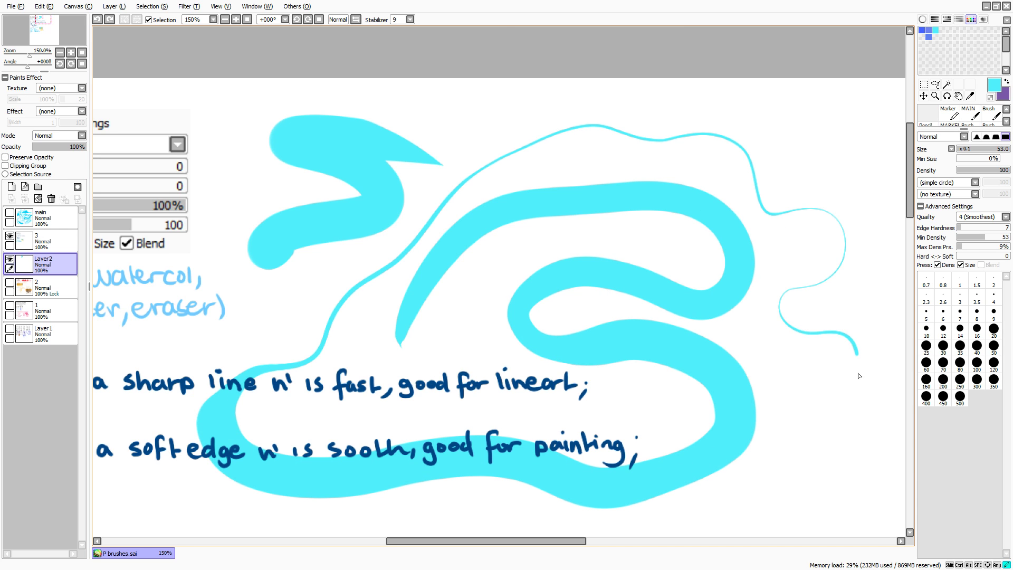
mouse_move(753, 482)
mouse_down()
mouse_move(691, 421)
mouse_move(493, 408)
mouse_move(415, 363)
mouse_move(441, 277)
mouse_move(310, 386)
mouse_move(233, 297)
mouse_move(147, 393)
mouse_move(550, 113)
mouse_move(726, 134)
mouse_move(826, 131)
mouse_up()
key(ctrl+z)
key(ctrl+z)
key(ctrl+z)
key(ctrl+z)
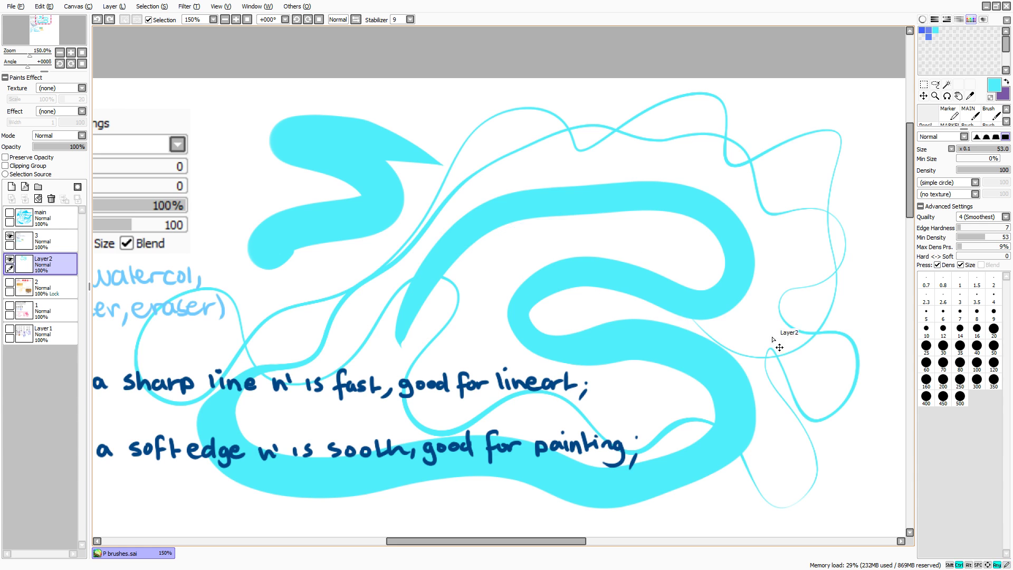
- Set the brush size to 250 and paint large pressure-varied light blue strokes across the Quality notes
click(960, 380)
mouse_move(586, 370)
mouse_down()
mouse_move(674, 287)
mouse_move(517, 282)
mouse_move(368, 493)
mouse_up()
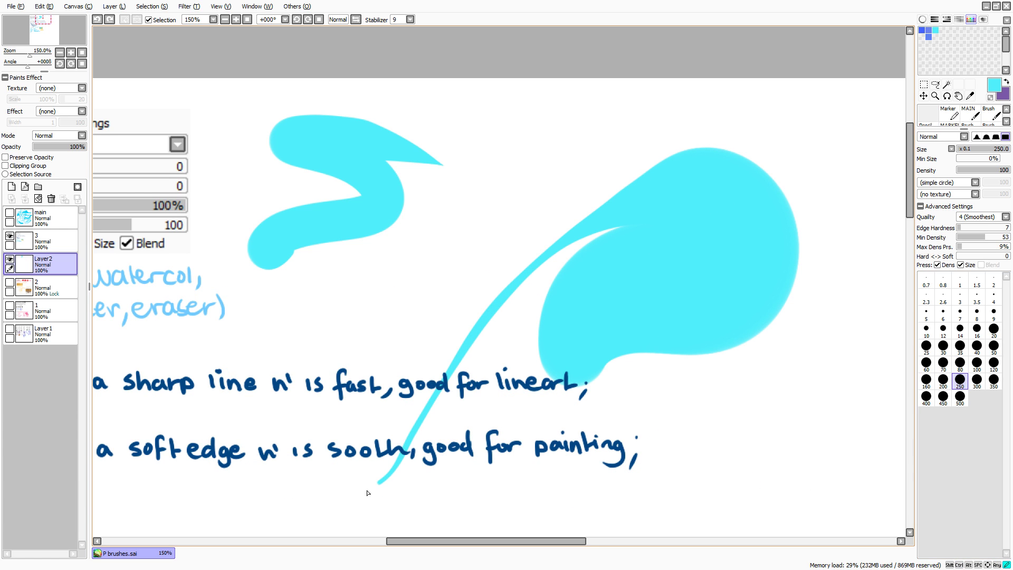
mouse_move(558, 197)
mouse_down()
mouse_move(806, 146)
mouse_move(871, 248)
mouse_move(823, 429)
mouse_move(714, 405)
mouse_move(610, 468)
mouse_up()
mouse_move(477, 326)
mouse_down()
mouse_move(296, 465)
mouse_move(153, 269)
mouse_move(606, 294)
mouse_move(791, 369)
mouse_up()
mouse_move(648, 499)
mouse_down()
mouse_move(674, 319)
mouse_move(692, 334)
mouse_move(429, 521)
mouse_move(190, 338)
mouse_up()
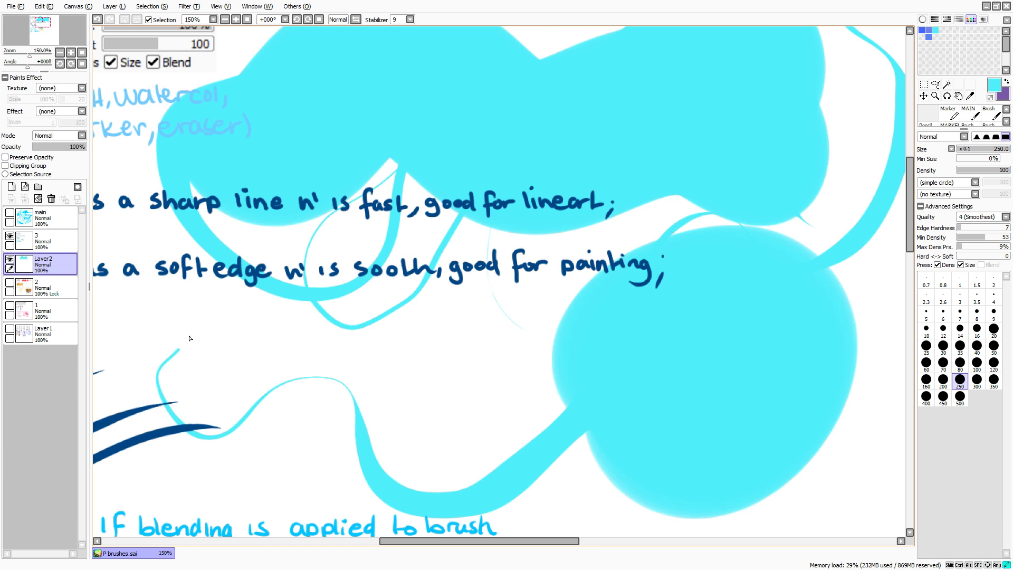
- Try a thin winding light blue stroke and thick strokes at Min Size 75% over the Quality notes, undoing the thick ones
mouse_move(149, 280)
mouse_down()
mouse_move(277, 342)
mouse_move(419, 349)
mouse_up()
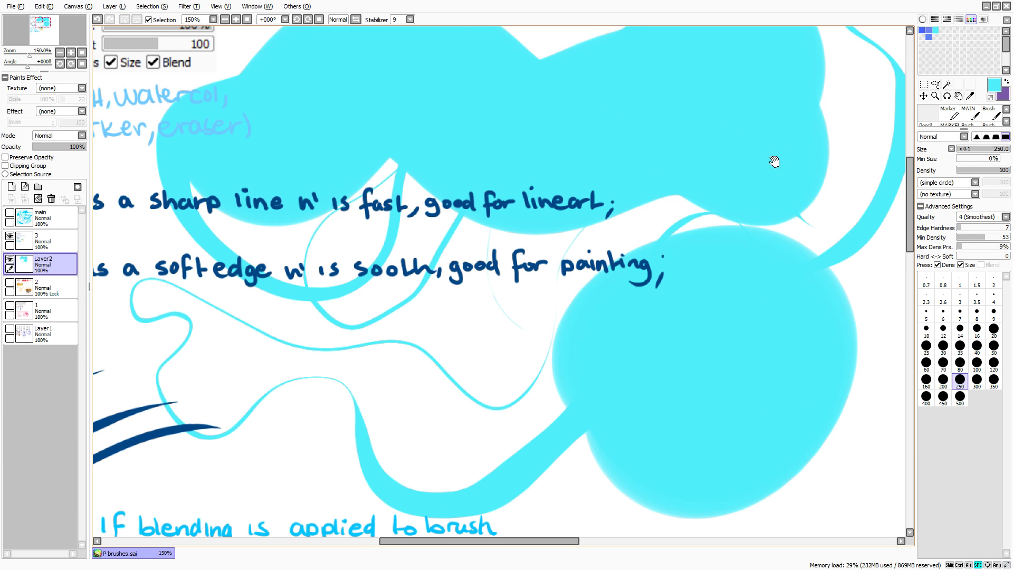
drag(774, 162, 790, 245)
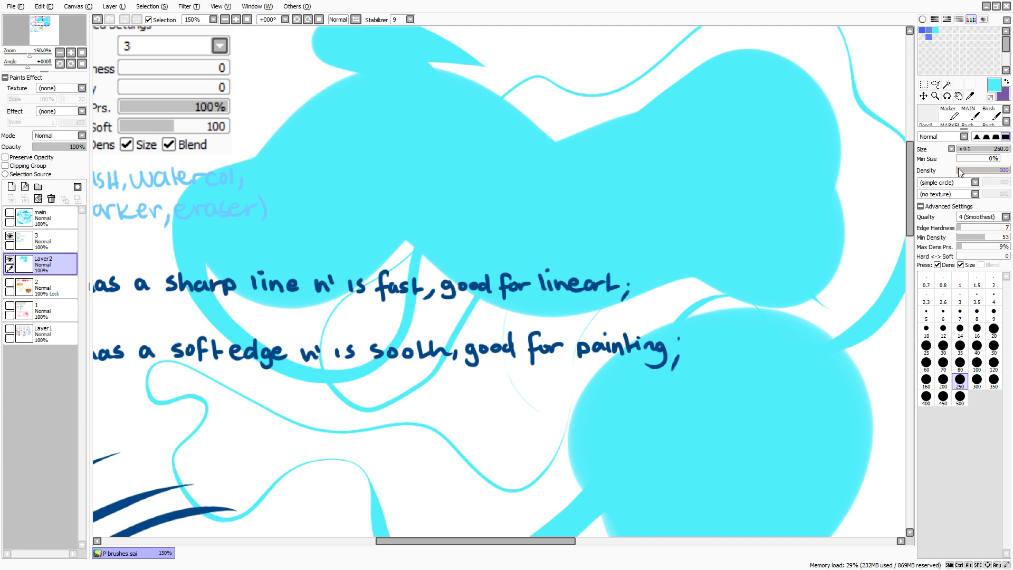
drag(622, 338, 699, 227)
mouse_move(697, 216)
mouse_down()
mouse_move(680, 260)
mouse_move(419, 463)
mouse_move(233, 245)
mouse_move(590, 162)
mouse_up()
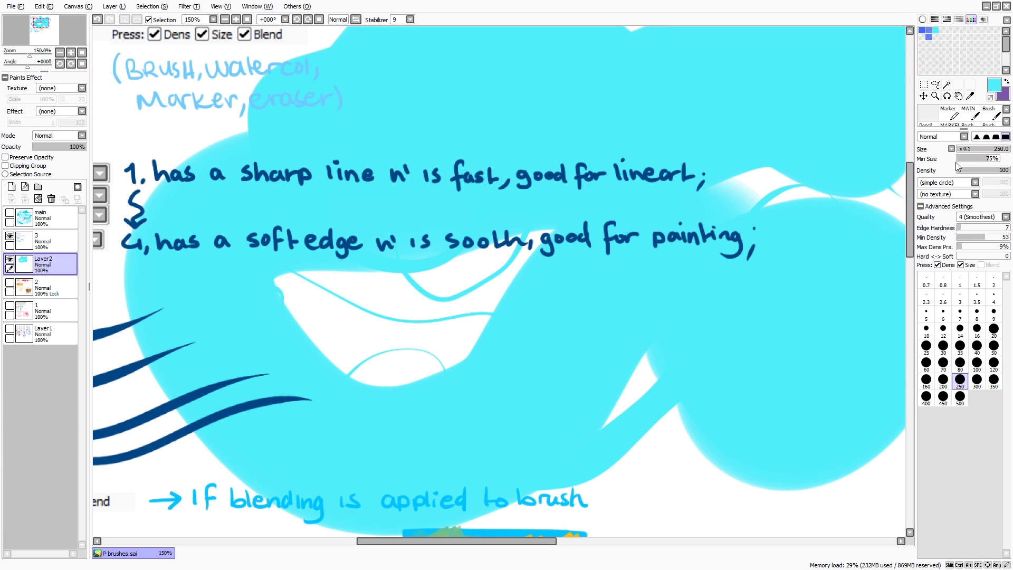
mouse_move(747, 252)
mouse_down()
mouse_move(385, 375)
mouse_move(601, 375)
mouse_move(816, 452)
mouse_move(831, 411)
mouse_up()
key(ctrl+z)
key(ctrl+z)
key(ctrl+z)
key(ctrl+z)
drag(813, 254, 694, 373)
key(ctrl+z)
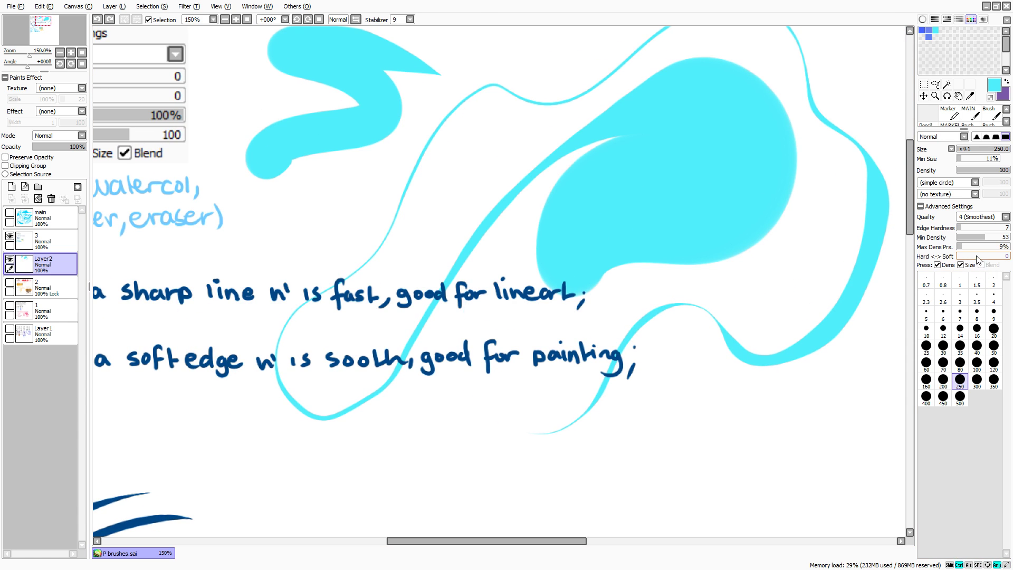
- Set the brush size to 67.9 and Hard <-> Soft to 200, and paint broad winding light blue strokes across the Quality notes
drag(835, 351, 786, 264)
mouse_move(787, 270)
mouse_down()
mouse_move(818, 359)
mouse_move(608, 473)
mouse_move(451, 315)
mouse_up()
mouse_move(406, 316)
mouse_down()
mouse_move(236, 417)
mouse_move(245, 390)
mouse_up()
mouse_move(271, 353)
mouse_down()
mouse_move(430, 286)
mouse_move(228, 321)
mouse_move(146, 399)
mouse_up()
drag(170, 394, 399, 277)
drag(380, 334, 406, 335)
mouse_move(446, 331)
mouse_down()
mouse_move(347, 289)
mouse_move(339, 139)
mouse_up()
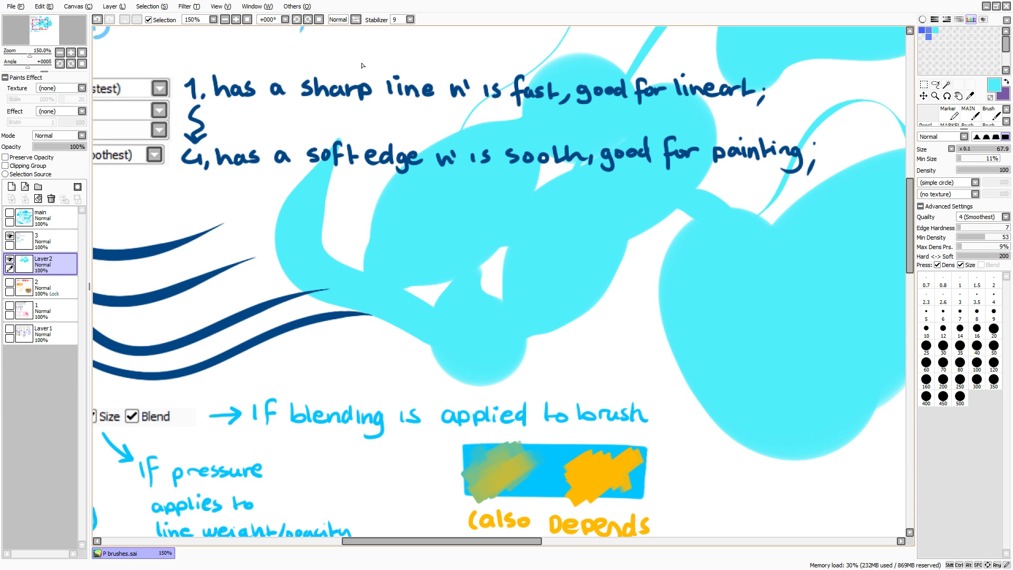
drag(450, 259, 548, 357)
mouse_move(499, 341)
mouse_down()
mouse_move(460, 272)
mouse_move(340, 280)
mouse_move(465, 333)
mouse_move(776, 69)
mouse_up()
drag(744, 121, 638, 226)
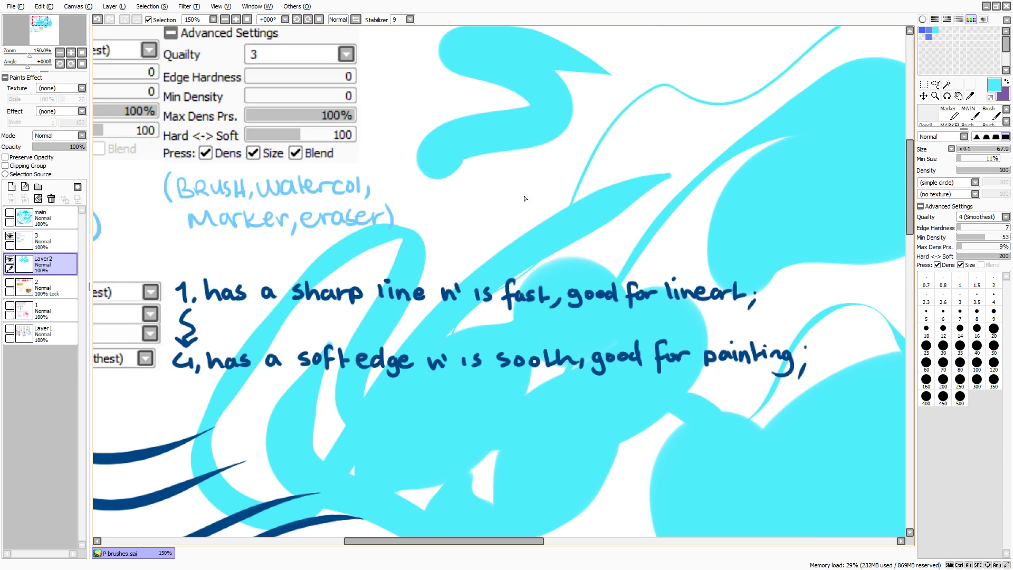
drag(522, 199, 820, 38)
drag(662, 166, 578, 240)
key(ctrl+z)
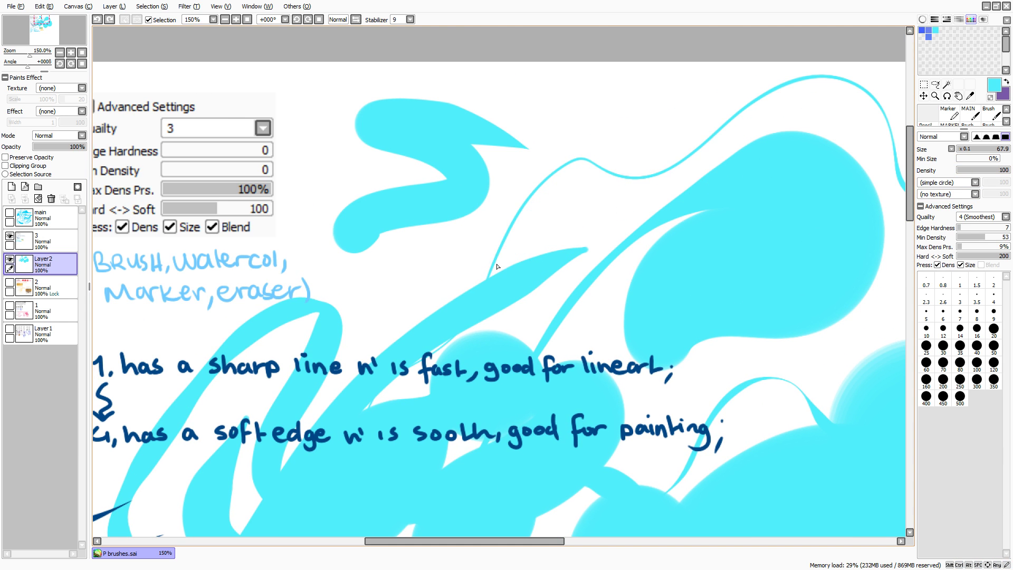
- Set Min Size to 0% and paint large looping strokes over the Advanced Settings notes and the empty area beside the pressure notes
mouse_move(498, 266)
mouse_down()
mouse_move(590, 117)
mouse_move(302, 168)
mouse_move(634, 184)
mouse_move(665, 168)
mouse_up()
drag(627, 317, 599, 367)
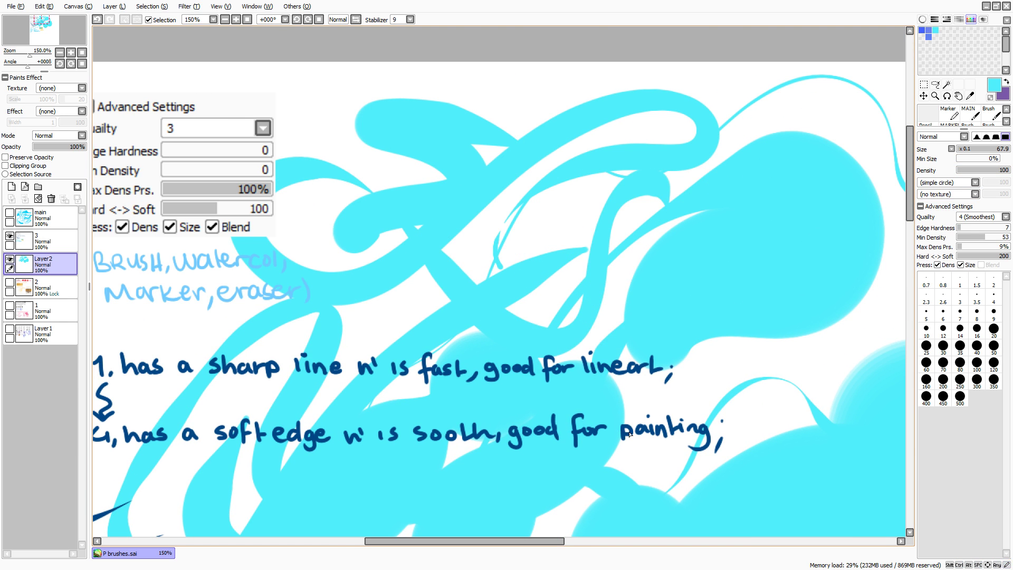
drag(530, 470, 512, 153)
mouse_move(468, 267)
mouse_down()
mouse_move(747, 427)
mouse_move(888, 440)
mouse_move(656, 208)
mouse_move(614, 355)
mouse_move(522, 384)
mouse_up()
drag(488, 434, 462, 452)
mouse_move(459, 313)
mouse_down()
mouse_move(404, 258)
mouse_move(468, 378)
mouse_move(581, 469)
mouse_move(744, 374)
mouse_move(813, 314)
mouse_up()
mouse_move(847, 256)
mouse_down()
mouse_move(807, 138)
mouse_move(692, 428)
mouse_move(661, 471)
mouse_up()
drag(527, 472, 617, 325)
mouse_move(500, 354)
mouse_down()
mouse_move(685, 386)
mouse_move(573, 451)
mouse_move(478, 416)
mouse_up()
mouse_move(417, 384)
mouse_down()
mouse_move(470, 280)
mouse_move(671, 245)
mouse_move(687, 482)
mouse_move(314, 420)
mouse_move(533, 140)
mouse_move(606, 213)
mouse_move(423, 306)
mouse_move(364, 435)
mouse_move(583, 142)
mouse_up()
- Undo all light blue test strokes so that only the reference notes remain on the sheet
click(247, 20)
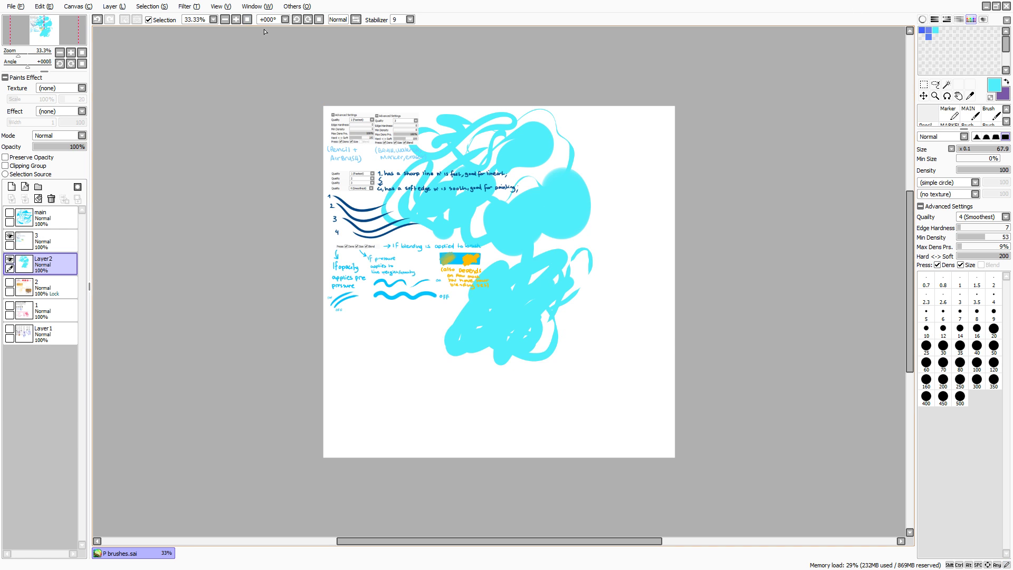
key(ctrl+z)
key(ctrl+z)
key(ctrl+z)
key(ctrl+z)
key(ctrl+z)
key(ctrl+z)
key(ctrl+z)
key(ctrl+z)
key(ctrl+z)
key(ctrl+z)
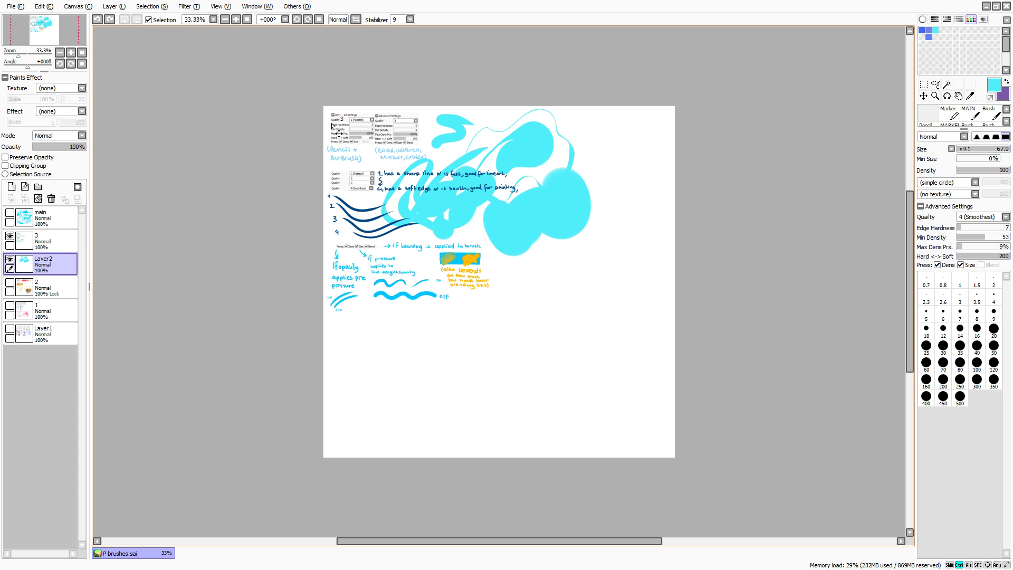
key(ctrl+z)
- Review the Advanced Settings, Quality line samples and pressure option notes on the reference sheet
drag(270, 115, 364, 205)
click(236, 20)
click(237, 20)
click(237, 20)
click(237, 20)
drag(307, 85, 362, 260)
drag(735, 276, 729, 218)
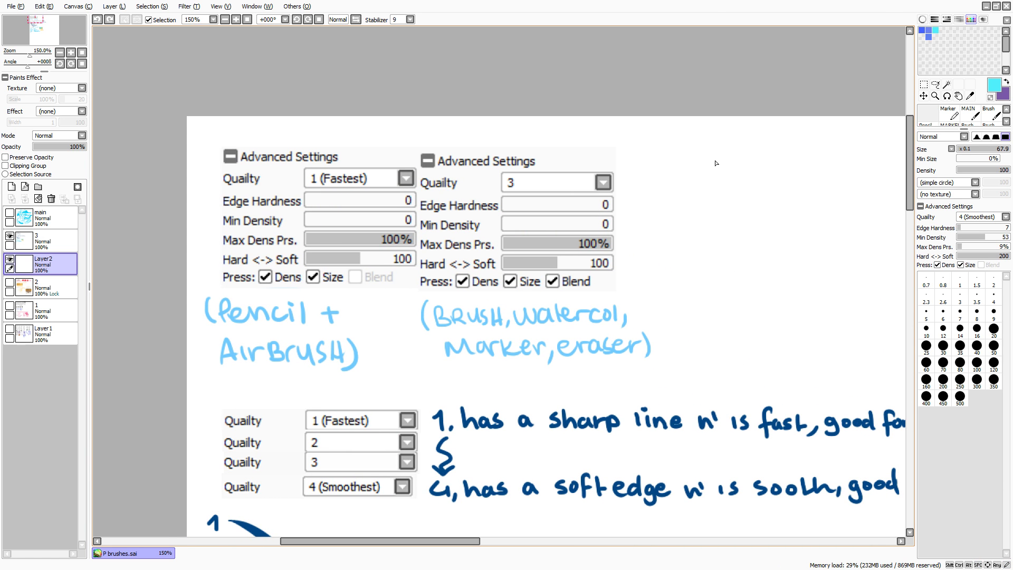
drag(314, 278, 379, 245)
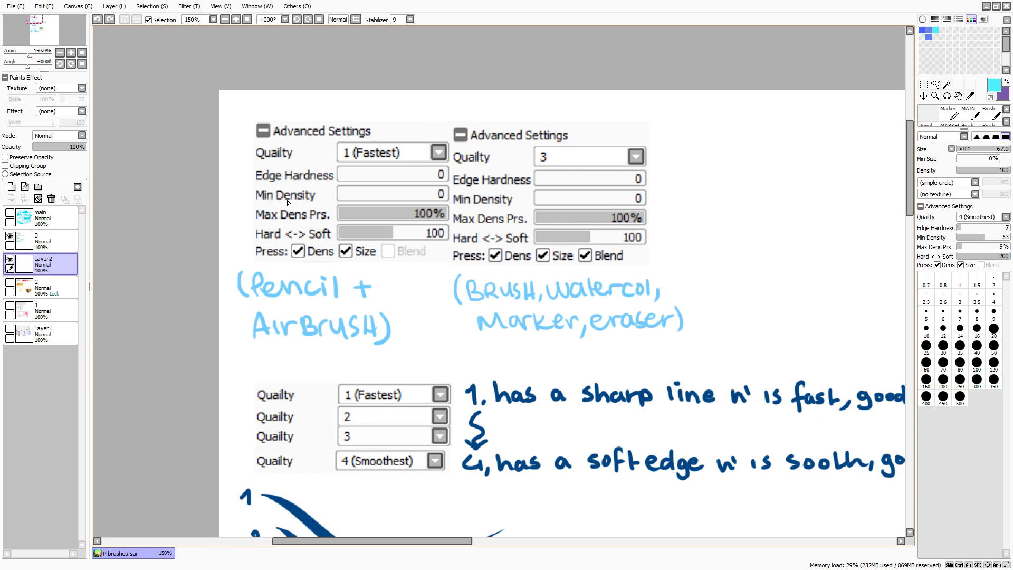
mouse_move(591, 326)
mouse_down()
mouse_move(422, 307)
mouse_move(531, 102)
mouse_up()
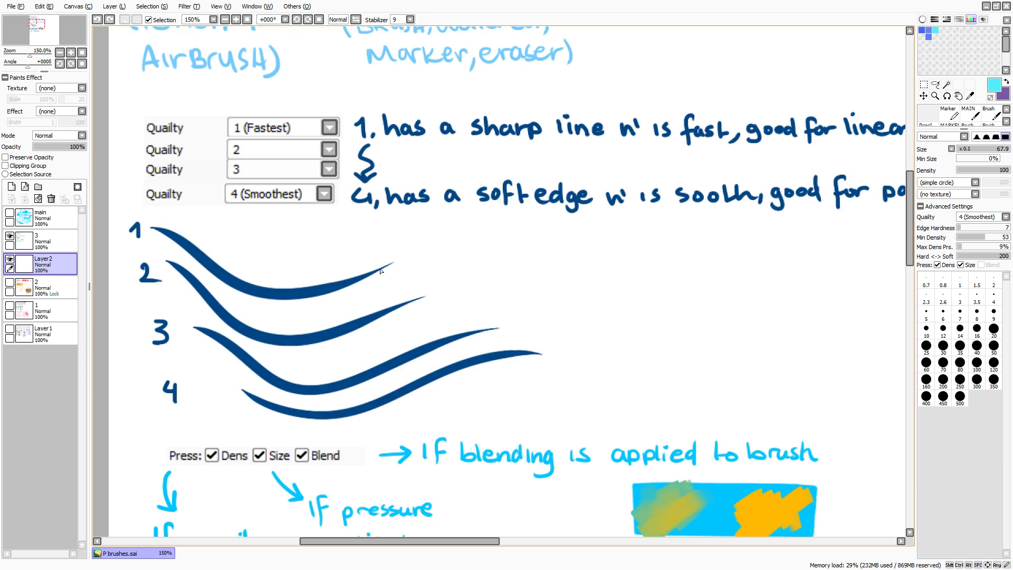
drag(442, 341, 632, 33)
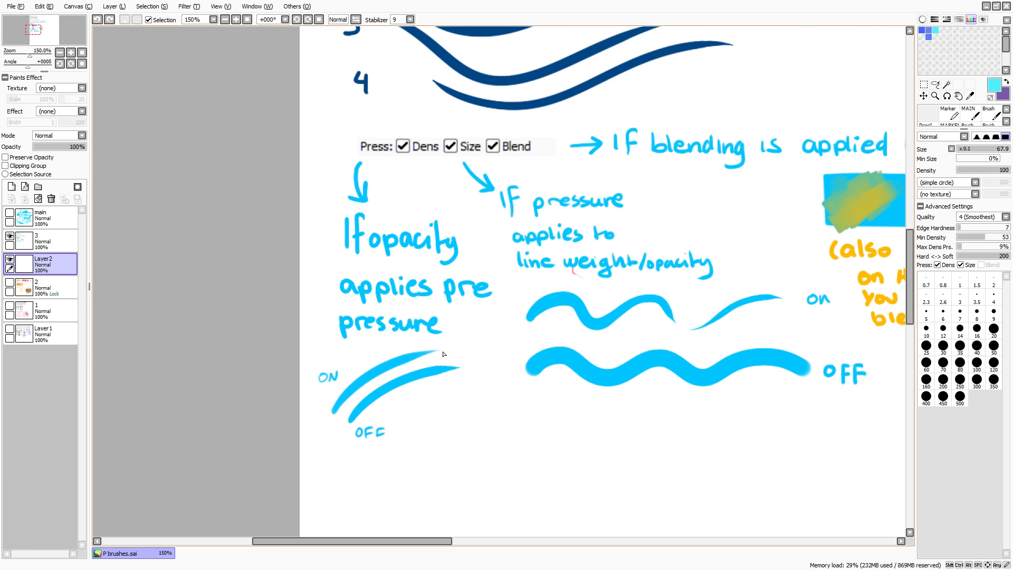
mouse_move(473, 275)
mouse_down()
mouse_move(452, 355)
mouse_move(451, 466)
mouse_up()
drag(508, 78, 442, 470)
drag(484, 360, 507, 430)
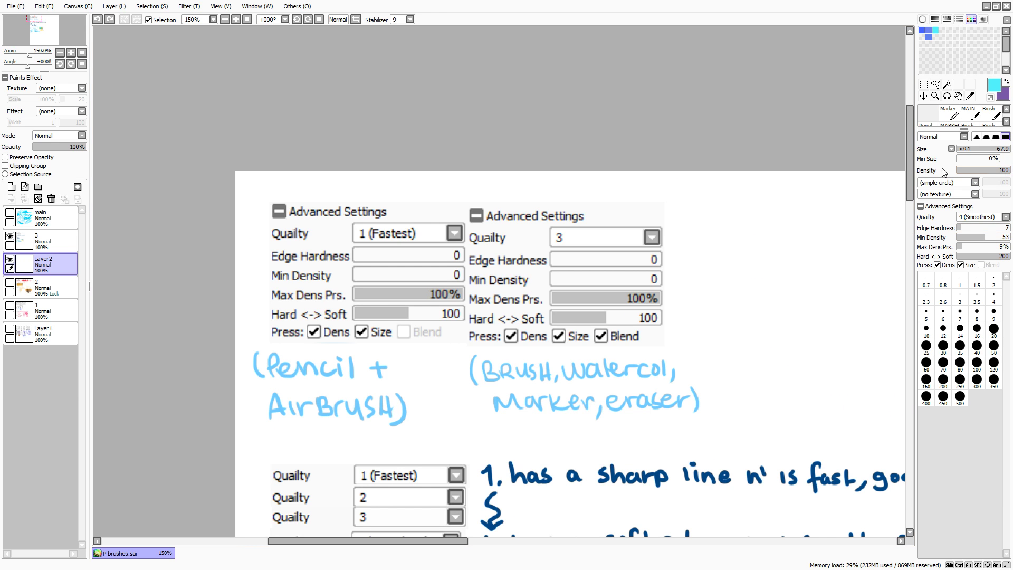
drag(786, 256, 738, 188)
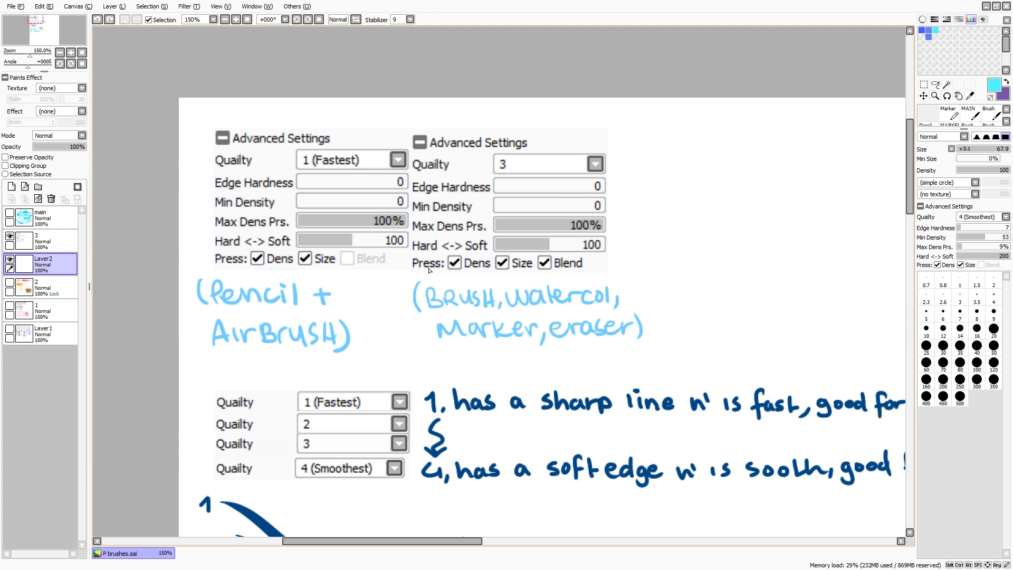
- Try thick winding light blue strokes beside the Advanced Settings notes and undo them
mouse_move(707, 288)
mouse_down()
mouse_move(610, 262)
mouse_move(651, 278)
mouse_up()
mouse_move(649, 322)
mouse_down()
mouse_move(611, 330)
mouse_move(667, 151)
mouse_move(769, 267)
mouse_up()
key(ctrl+z)
mouse_move(610, 285)
mouse_down()
mouse_move(760, 169)
mouse_move(597, 438)
mouse_move(459, 464)
mouse_move(575, 121)
mouse_move(733, 227)
mouse_up()
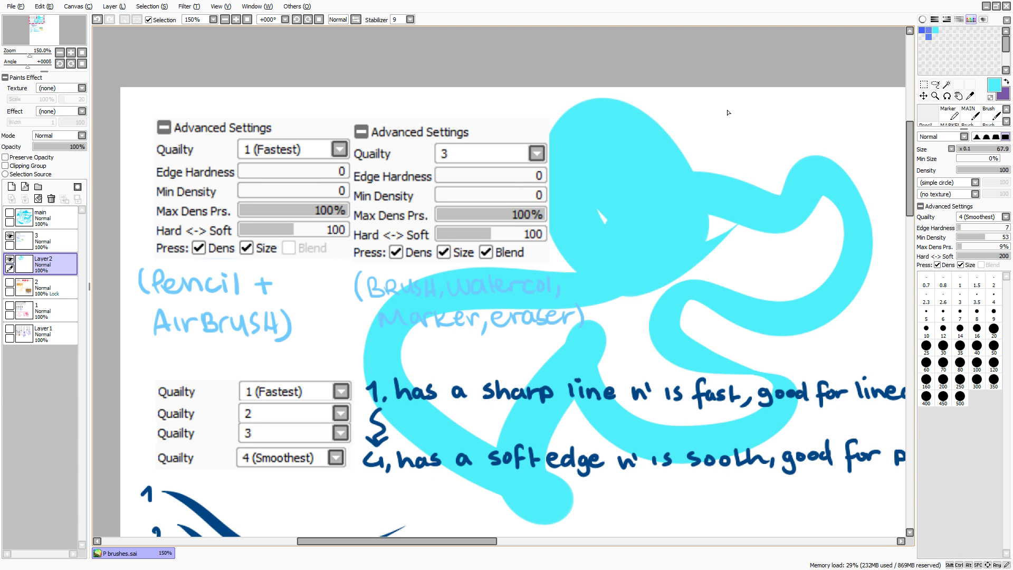
key(ctrl+z)
mouse_move(546, 302)
mouse_down()
mouse_move(572, 256)
mouse_move(764, 322)
mouse_move(609, 520)
mouse_move(640, 485)
mouse_up()
key(ctrl+z)
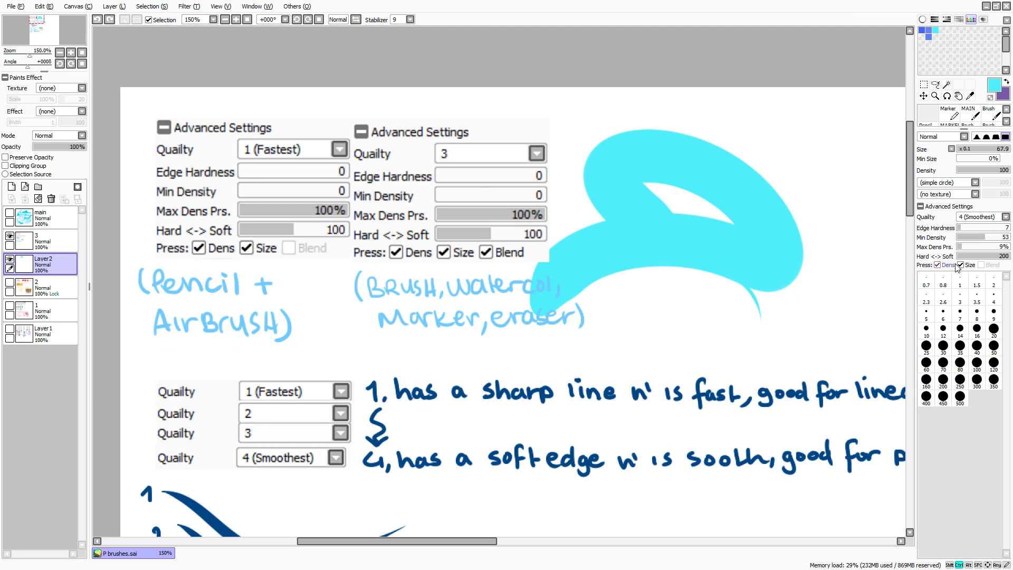
key(ctrl+z)
- Set Hard <-> Soft to 86, try a looping light blue stroke over the Quality notes and undo it
drag(1003, 256, 980, 256)
mouse_move(720, 359)
mouse_down()
mouse_move(781, 295)
mouse_move(528, 438)
mouse_move(552, 356)
mouse_up()
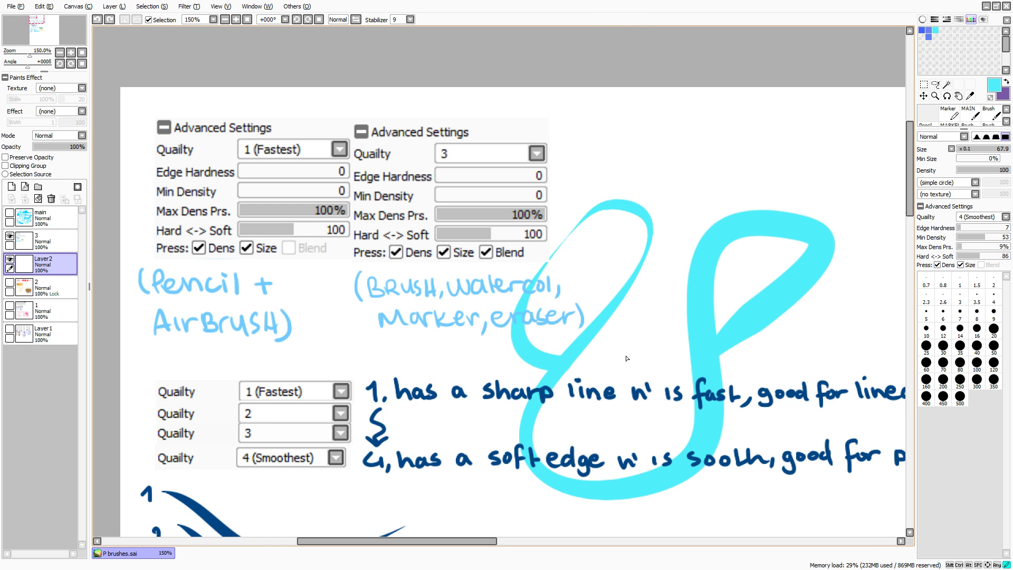
key(ctrl+z)
- Merge layer 3 with the reference notes down into the emptied Layer2
click(225, 20)
click(225, 20)
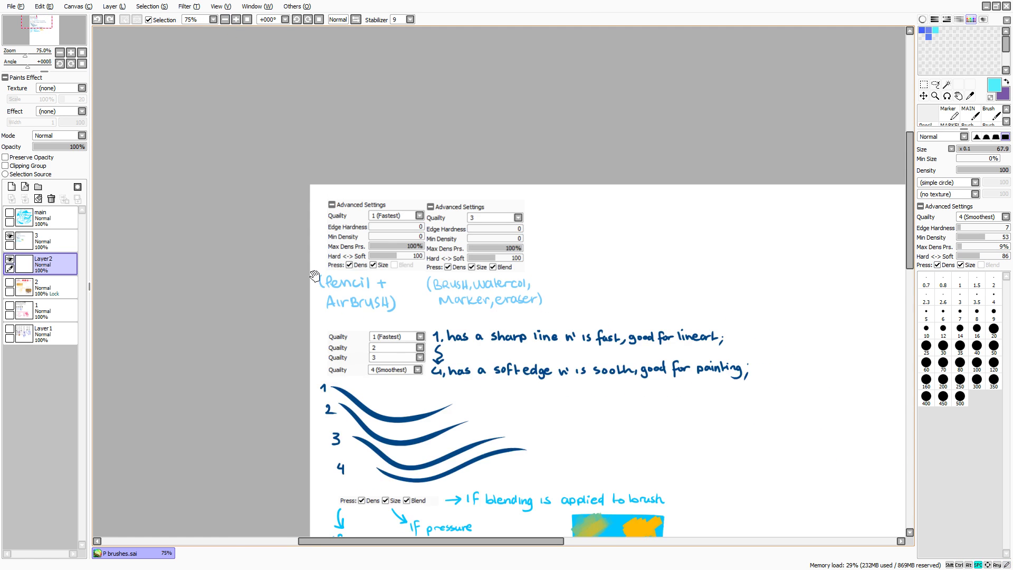
drag(315, 276, 295, 144)
click(35, 237)
key(ctrl+e)
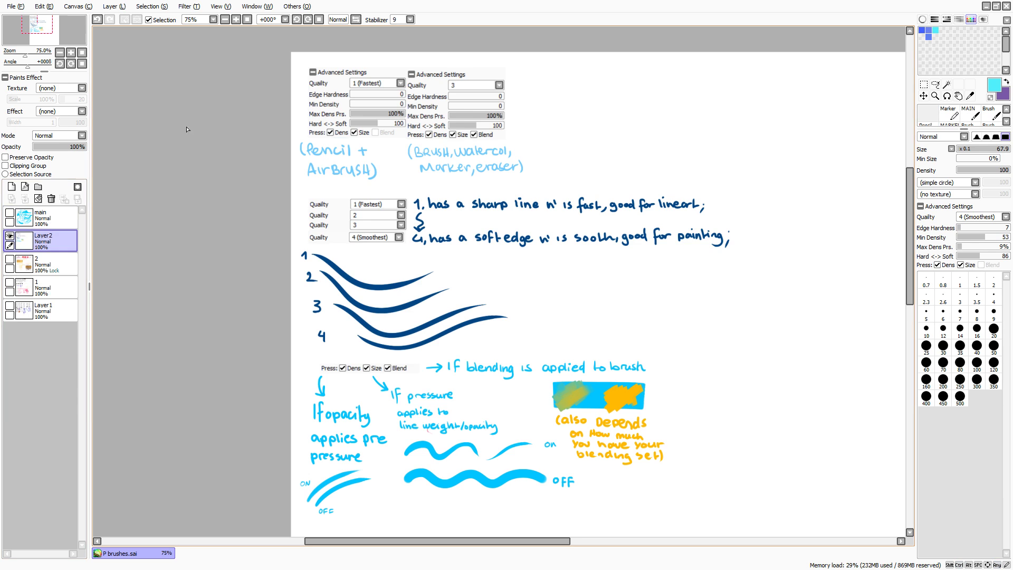
- Hide the merged notes layer, select the main layer and show Layer1 with the six brush samples
click(225, 21)
drag(192, 96, 119, 121)
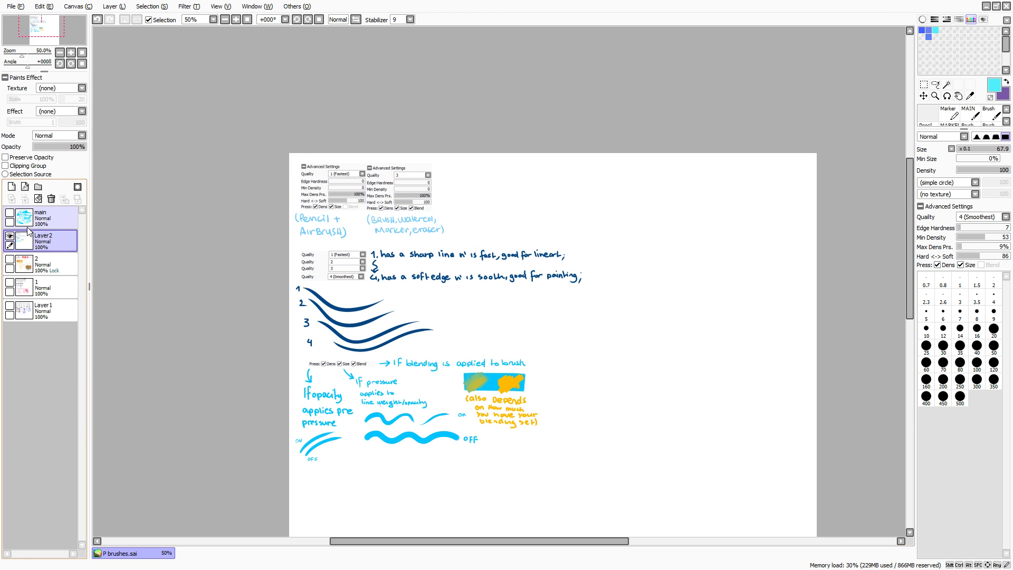
click(9, 236)
click(24, 217)
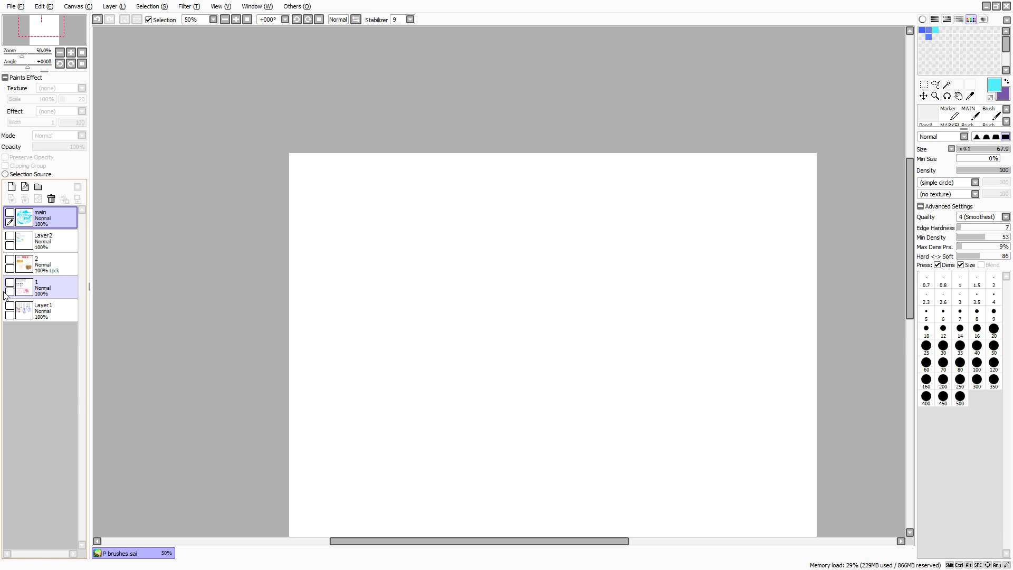
drag(169, 334, 154, 232)
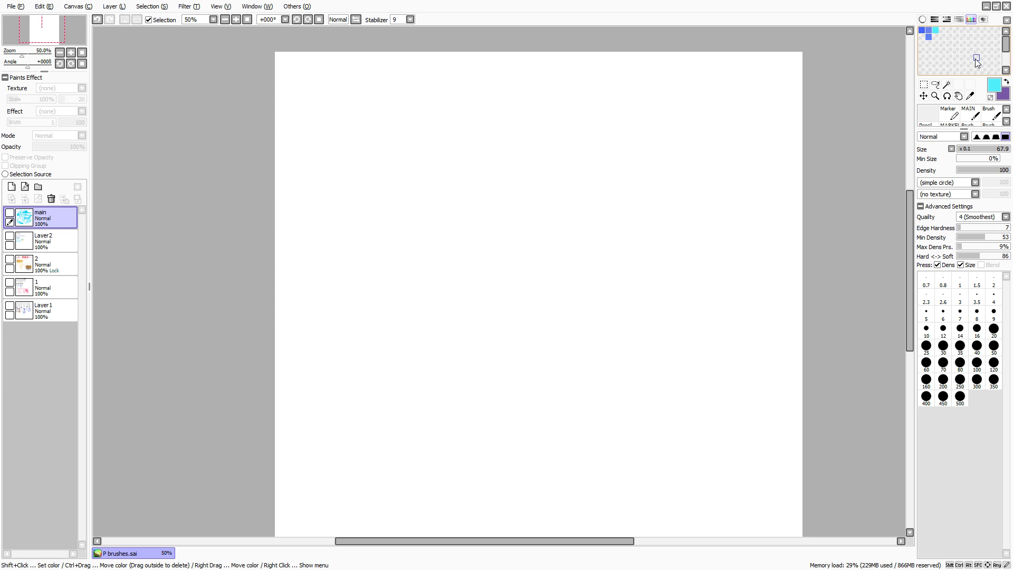
click(10, 306)
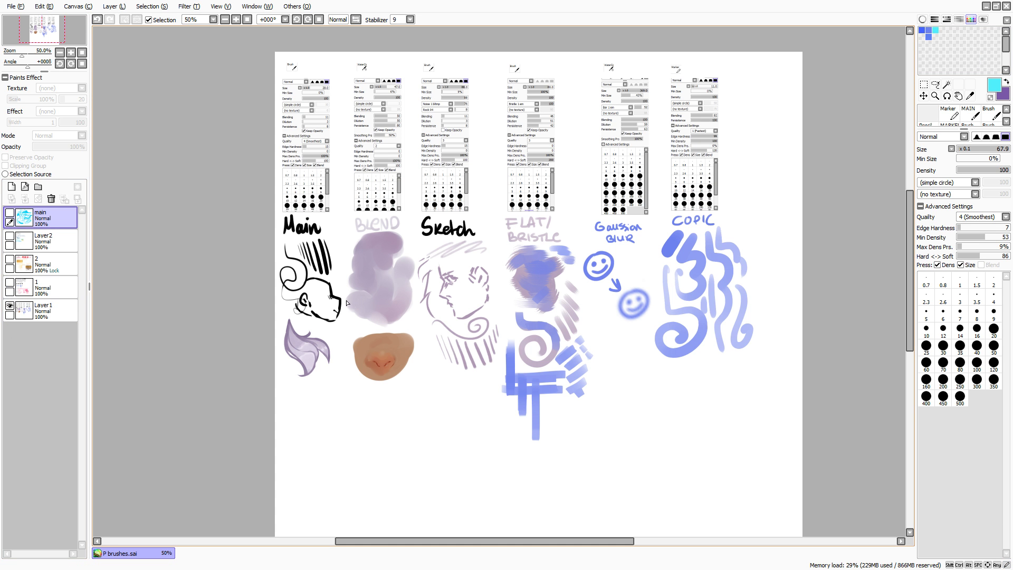
- Make Layer1 the active layer, undo a stray stroke on it and switch to the Main brush
key(space)
drag(335, 256, 374, 312)
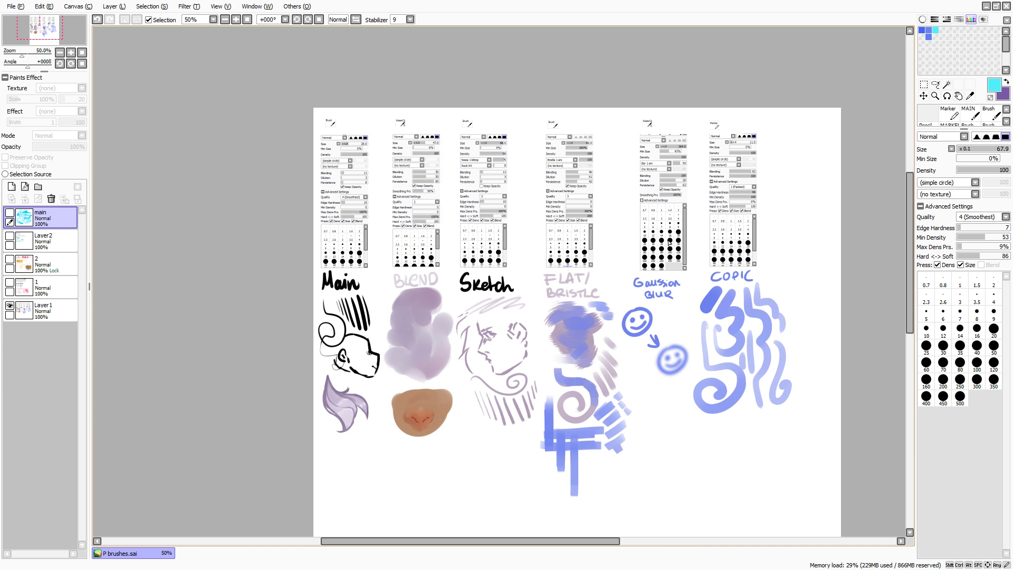
key(space)
drag(669, 241, 546, 237)
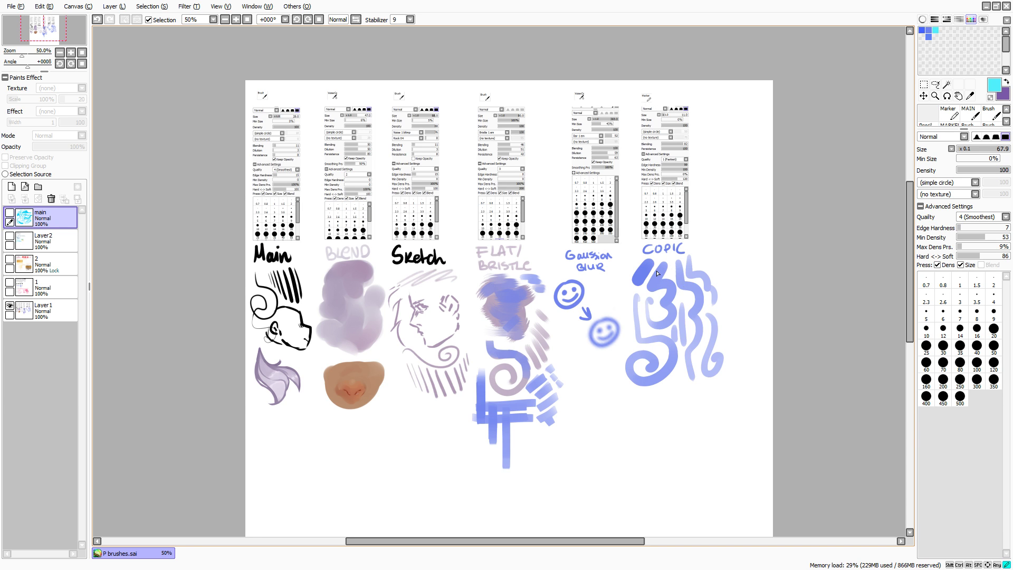
click(48, 311)
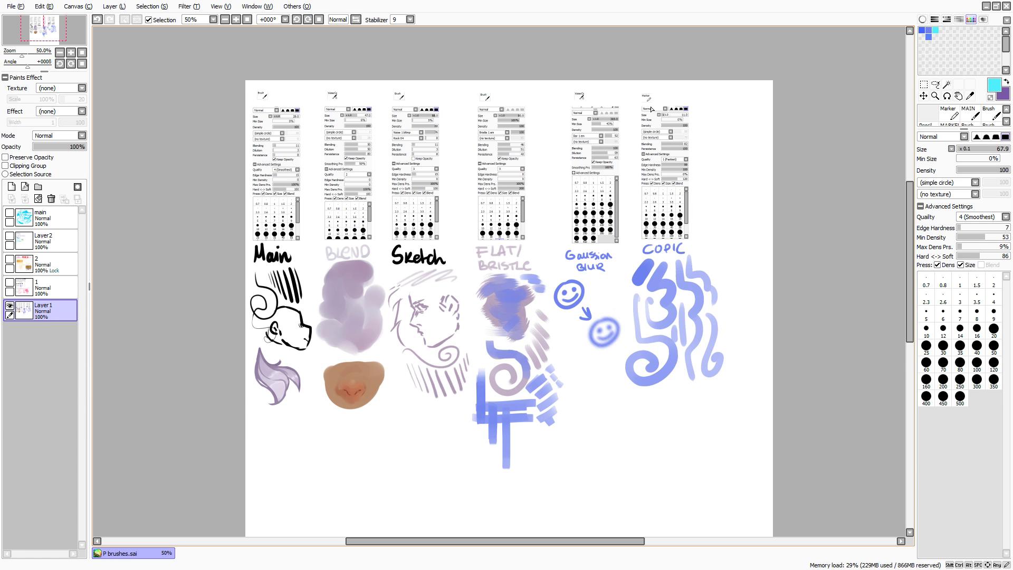
drag(253, 197, 268, 198)
key(ctrl+z)
drag(191, 189, 340, 282)
key(v)
- Examine the Main and Blend brush settings up close, and hide the interface panels to show the whole brush sheet
click(236, 19)
click(236, 20)
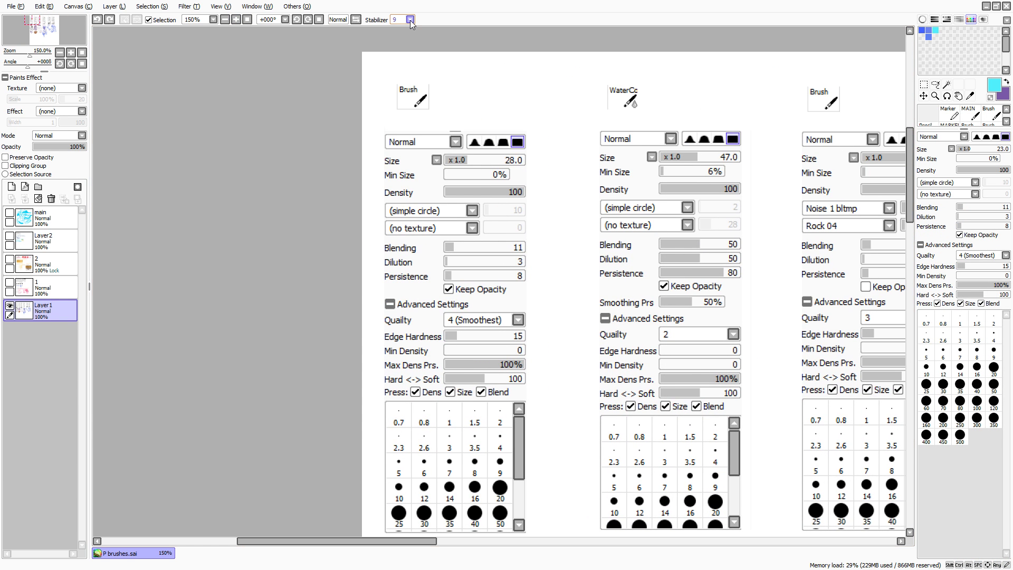
click(223, 20)
click(224, 20)
drag(313, 268, 252, 106)
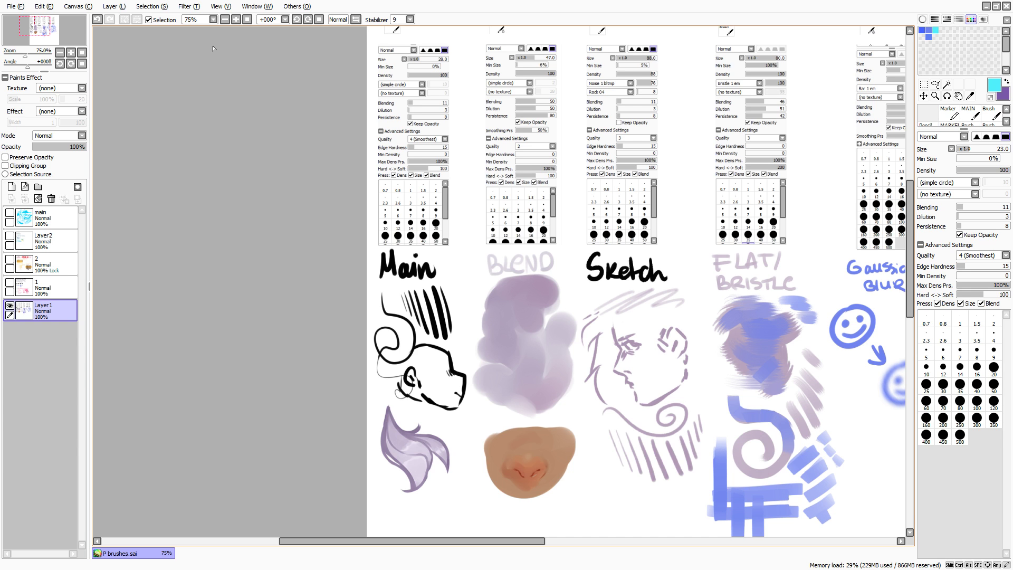
key(Tab)
scroll(267, 172, right, 3)
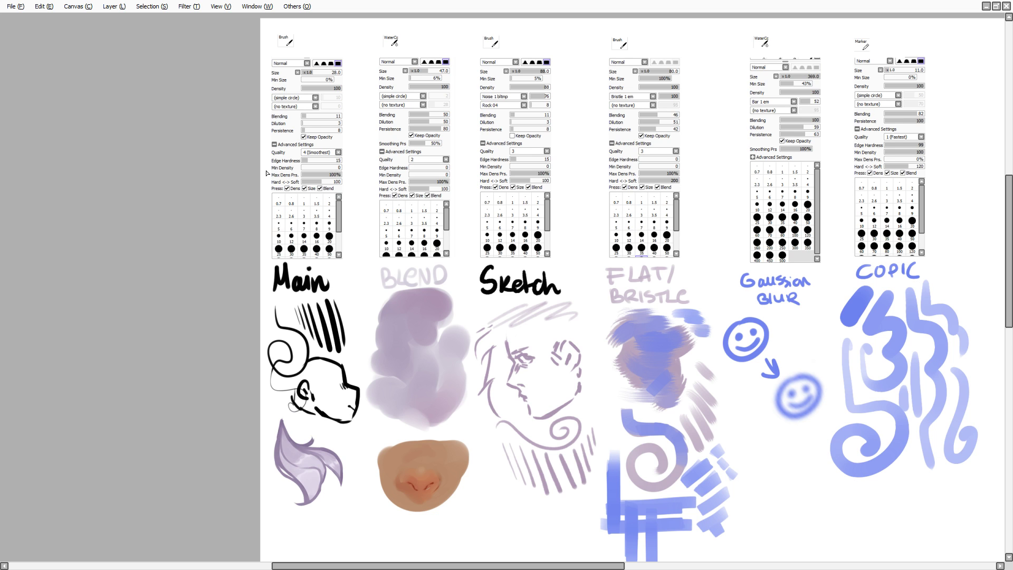
- Try light blue zigzag strokes over the Blend sample and undo them
mouse_move(424, 337)
mouse_down()
mouse_move(397, 425)
mouse_move(454, 418)
mouse_up()
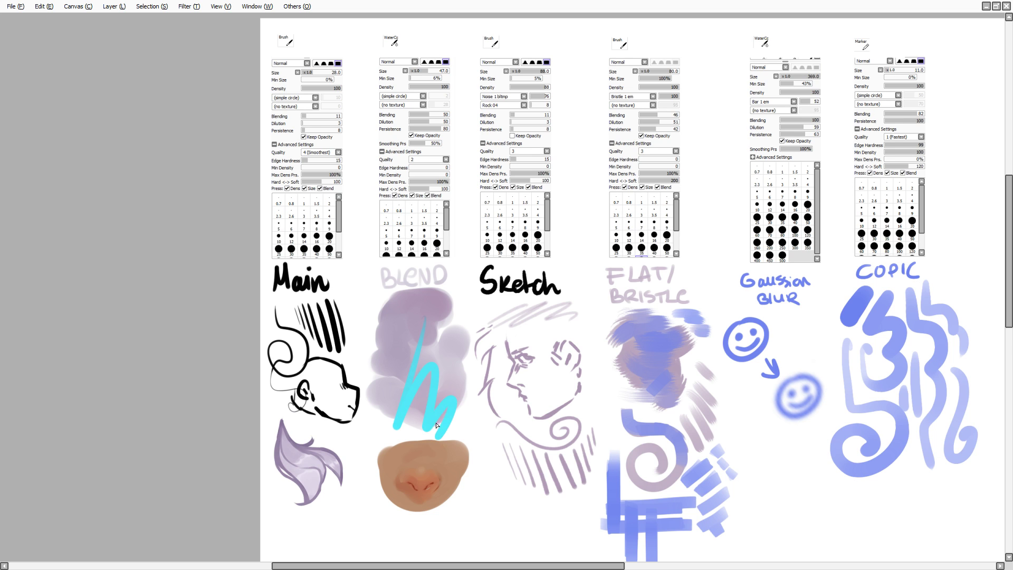
key(ctrl+z)
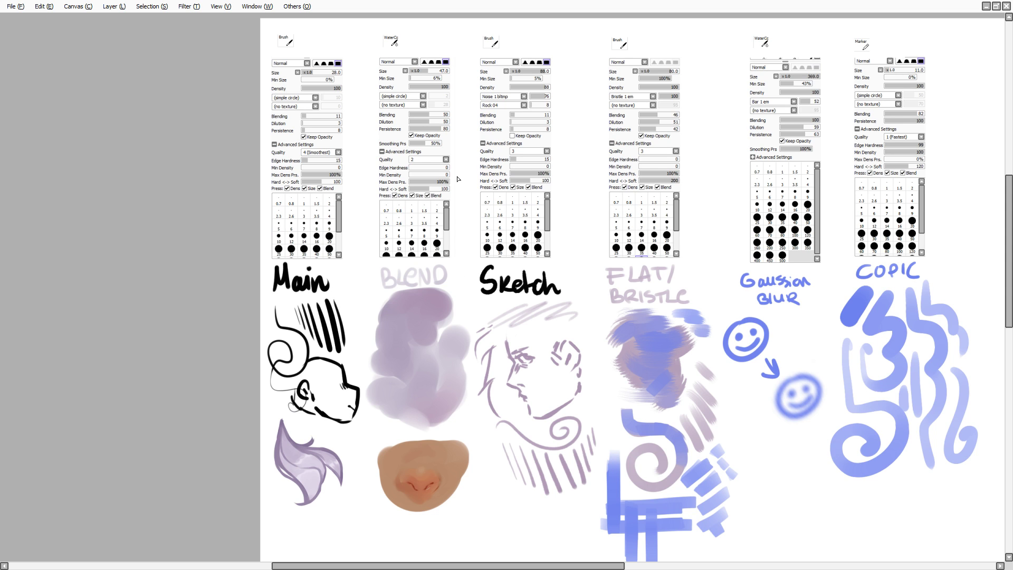
mouse_move(427, 345)
mouse_down()
mouse_move(391, 382)
mouse_move(457, 349)
mouse_move(433, 439)
mouse_up()
key(ctrl+z)
key(ctrl+z)
- Try more strokes across the brush settings and samples on the sheet and undo them
drag(364, 355, 393, 281)
mouse_move(346, 448)
mouse_down()
mouse_move(582, 452)
mouse_move(396, 535)
mouse_move(545, 450)
mouse_move(461, 532)
mouse_up()
mouse_move(458, 338)
mouse_down()
mouse_move(459, 420)
mouse_move(448, 389)
mouse_up()
key(ctrl+z)
mouse_move(506, 263)
mouse_down()
mouse_move(491, 349)
mouse_move(311, 364)
mouse_move(560, 211)
mouse_move(504, 102)
mouse_up()
key(ctrl+z)
mouse_move(364, 141)
mouse_down()
mouse_move(667, 101)
mouse_move(667, 277)
mouse_move(467, 183)
mouse_move(578, 232)
mouse_up()
key(ctrl+z)
key(ctrl+z)
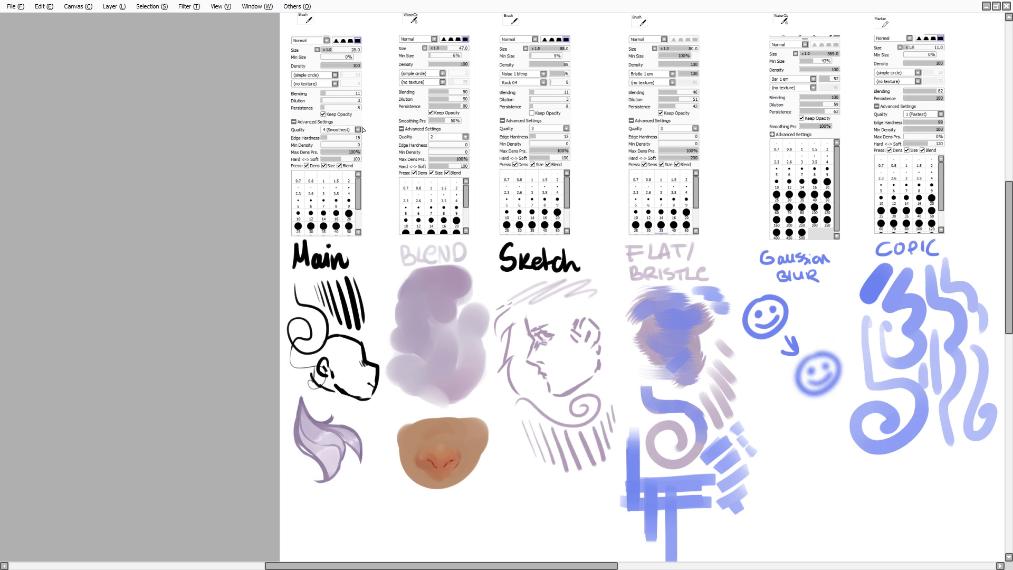
drag(368, 197, 388, 244)
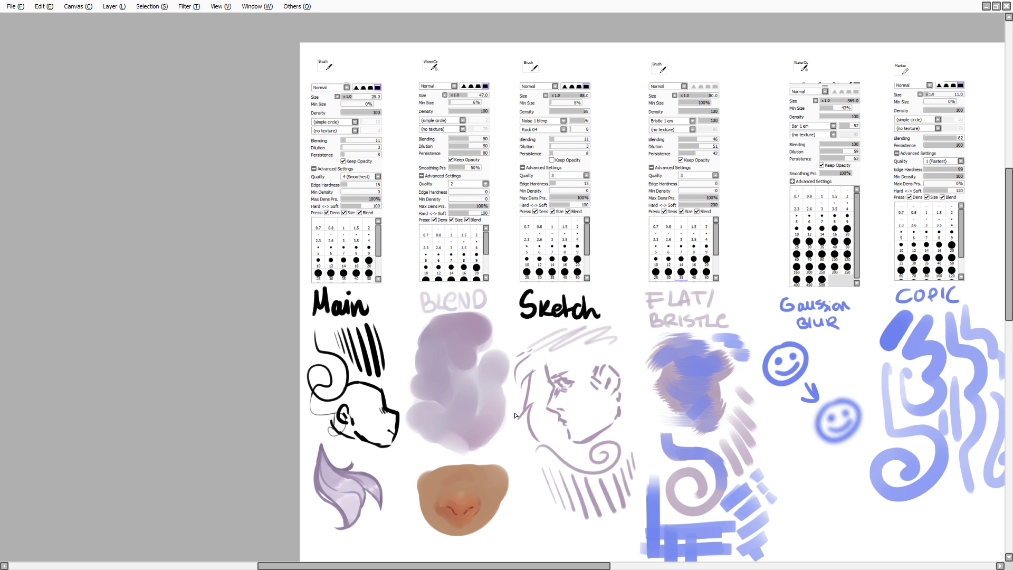
- Show the interface panels again, select the Blend brush and switch to the eraser
key(Tab)
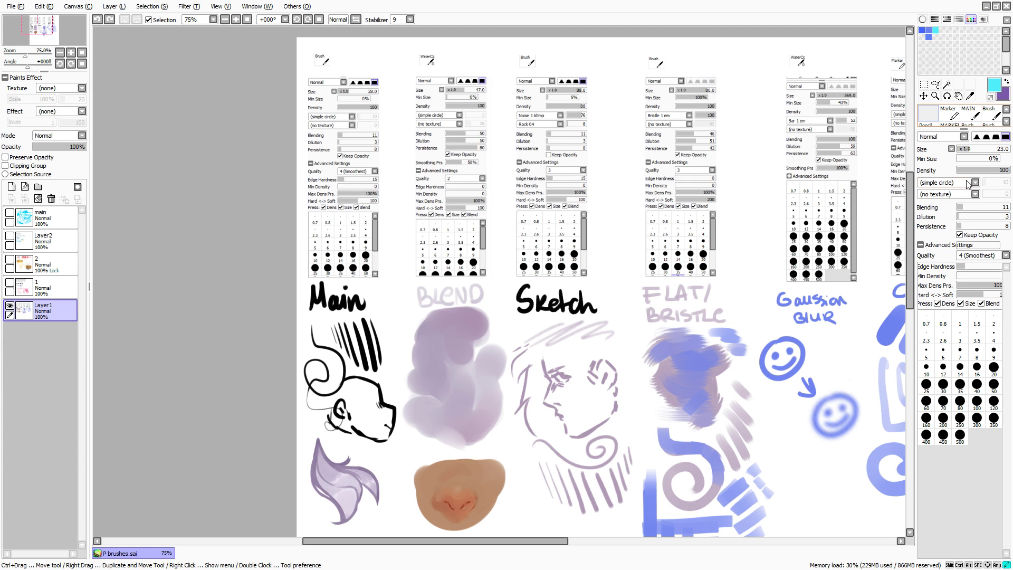
click(951, 256)
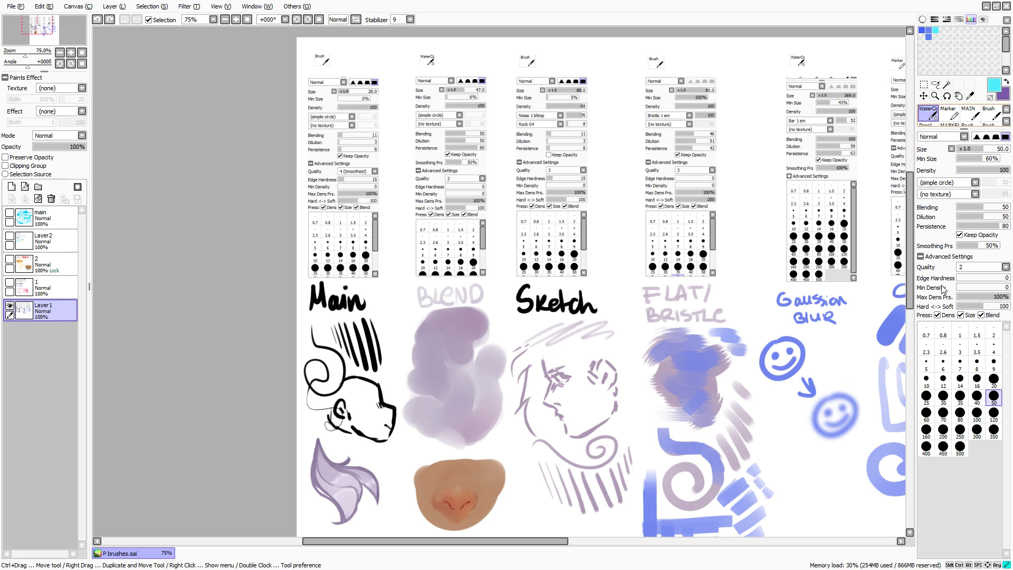
key(e)
scroll(513, 334, down, 1)
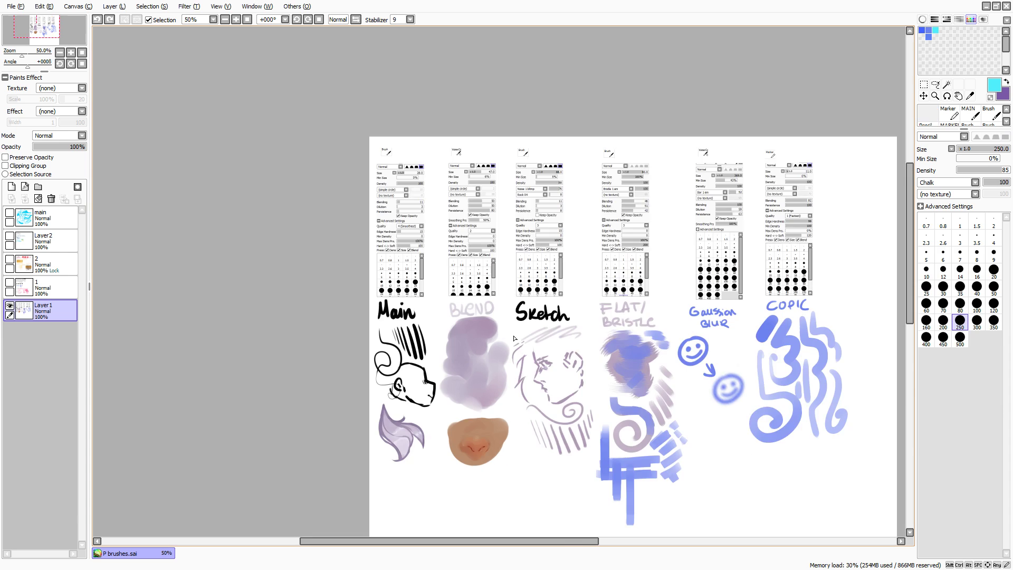
scroll(500, 370, up, 1)
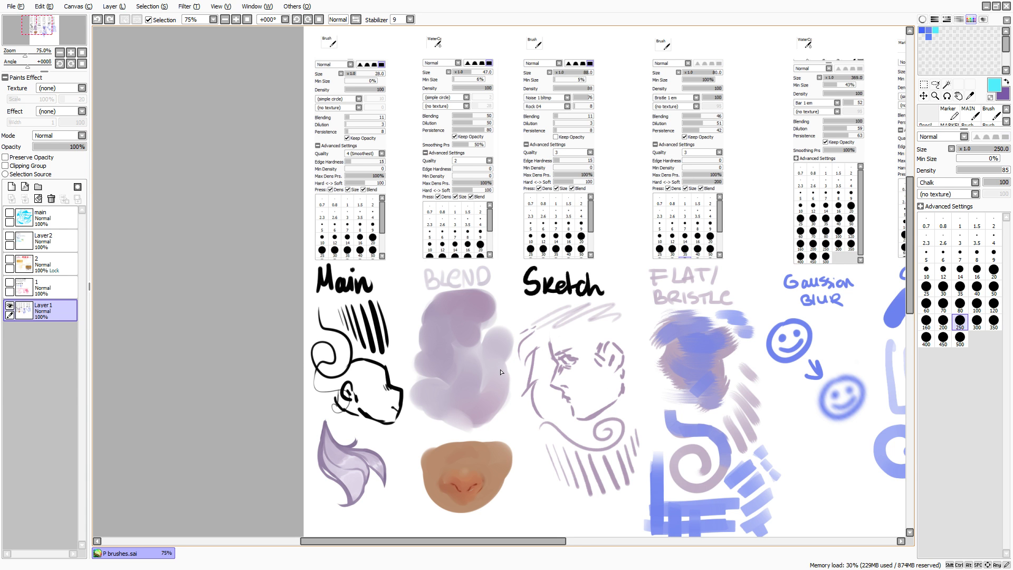
mouse_move(443, 368)
mouse_down()
mouse_move(376, 295)
mouse_move(379, 328)
mouse_move(480, 407)
mouse_up()
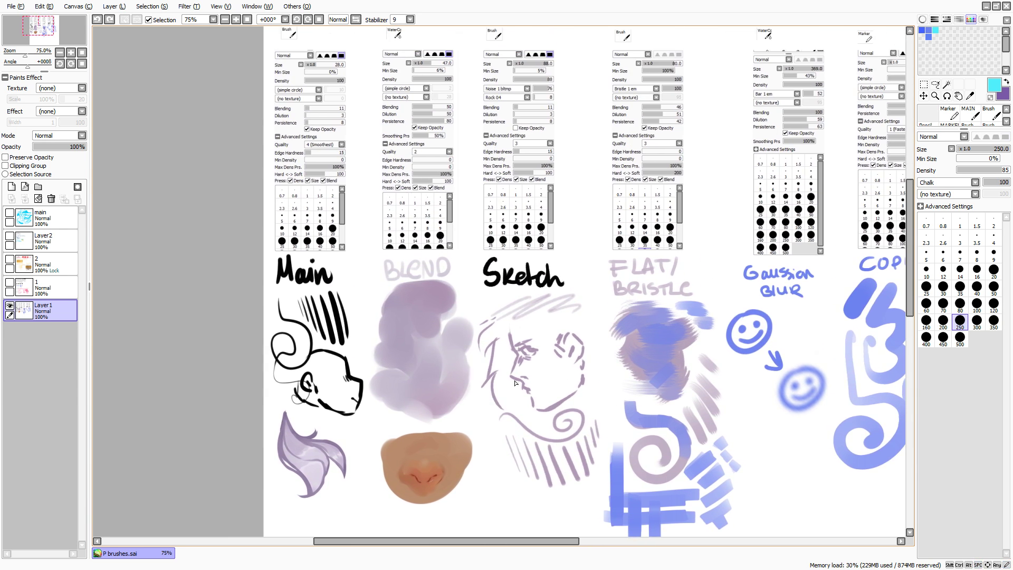
- Pick white from the sheet, try strokes with the Blend and Main brushes, and undo them
right_click(506, 302)
key(c)
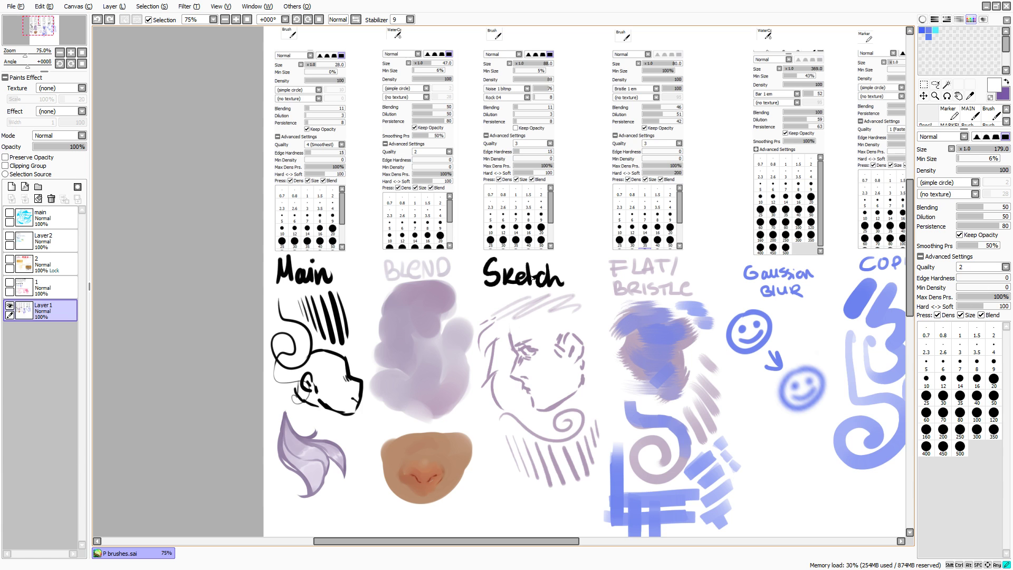
mouse_move(534, 277)
mouse_down()
mouse_move(520, 235)
mouse_move(295, 206)
mouse_move(315, 218)
mouse_up()
key(ctrl+z)
key(b)
drag(325, 262, 395, 290)
key(ctrl+z)
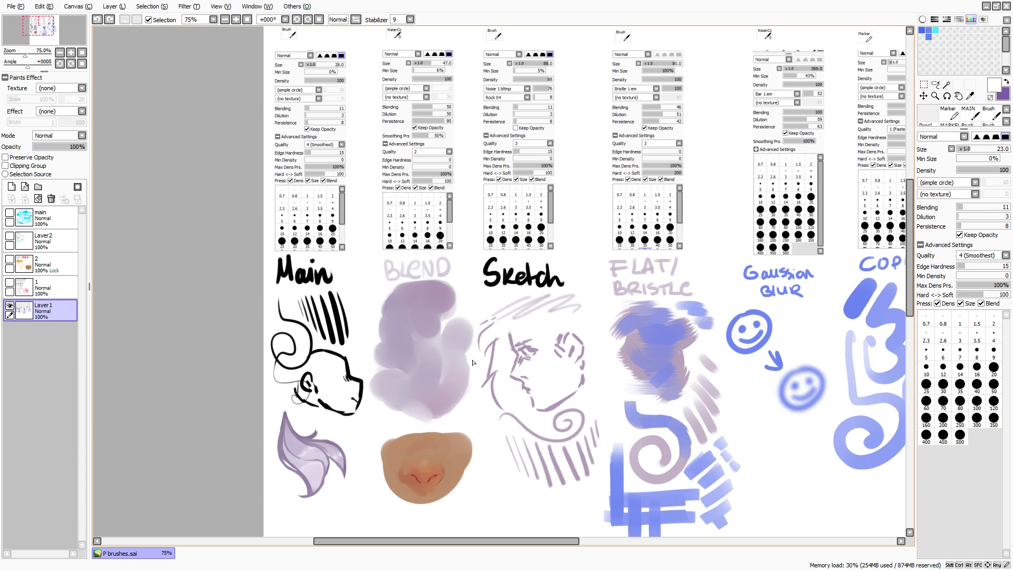
- Pick black from the Sketch label, try Main brush strokes over the nearby samples and undo them
alt+click(511, 276)
drag(537, 210, 519, 239)
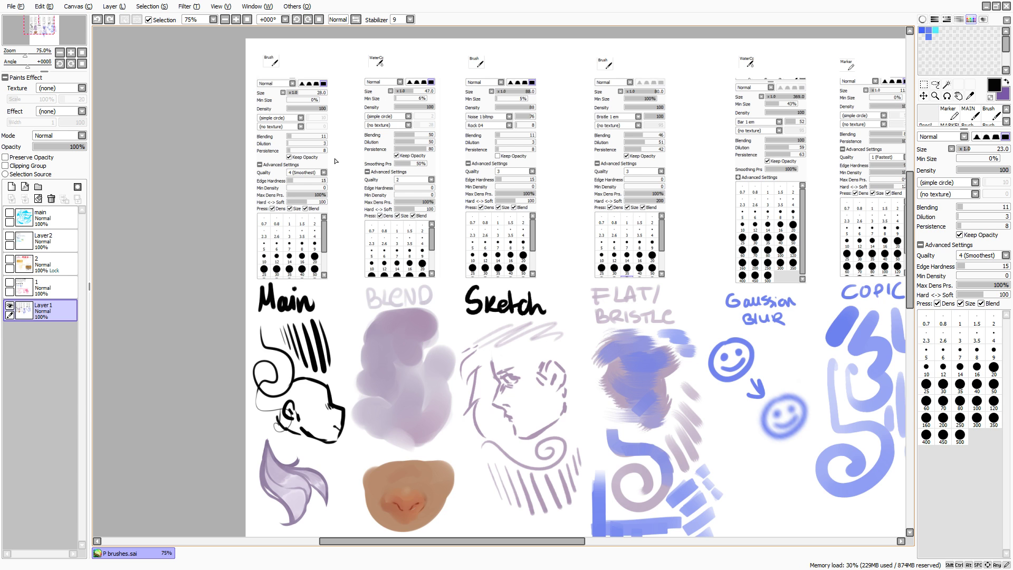
mouse_move(522, 344)
mouse_down()
mouse_move(613, 346)
mouse_move(621, 387)
mouse_up()
key(ctrl+z)
drag(510, 316, 506, 431)
key(ctrl+z)
- Switch to the Sketch brush at density 40, try strokes over its sample and undo them
key(b)
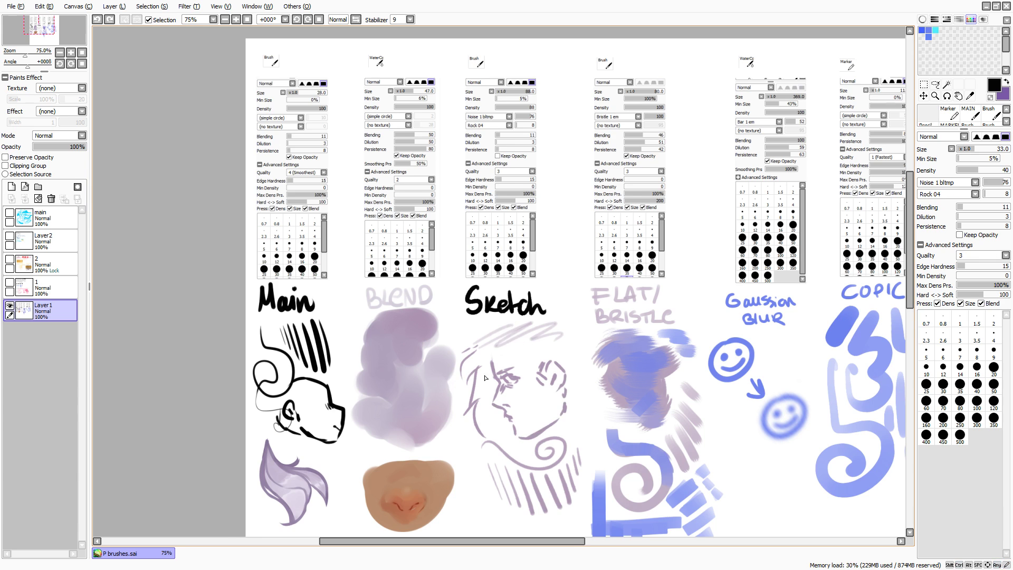
drag(504, 517, 496, 378)
drag(484, 396, 533, 453)
key(ctrl+z)
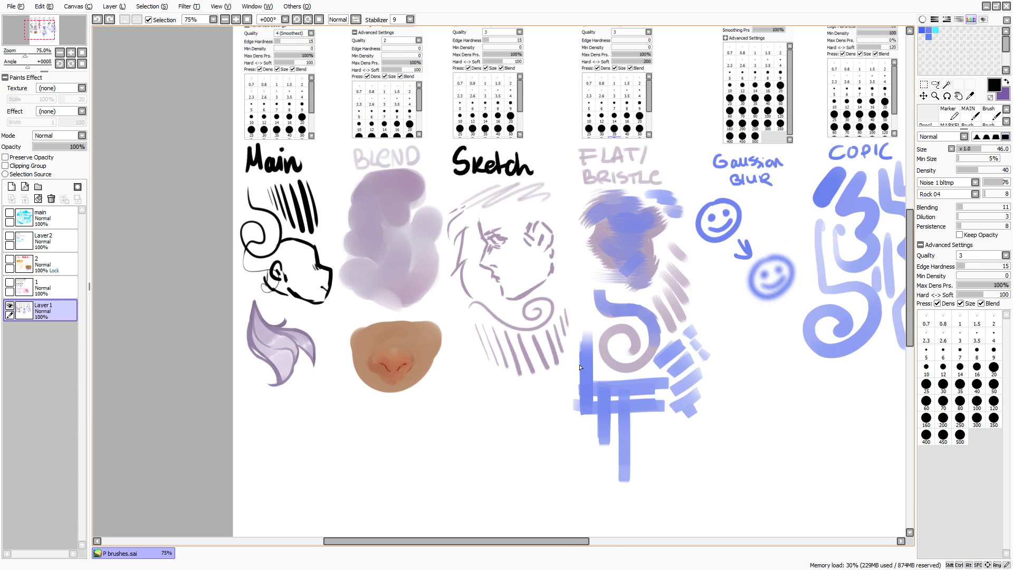
- Set the Sketch brush density to 90 and draw overlapping black test strokes below the Sketch sample
key(9)
mouse_move(501, 371)
mouse_down()
mouse_move(492, 371)
mouse_move(529, 427)
mouse_up()
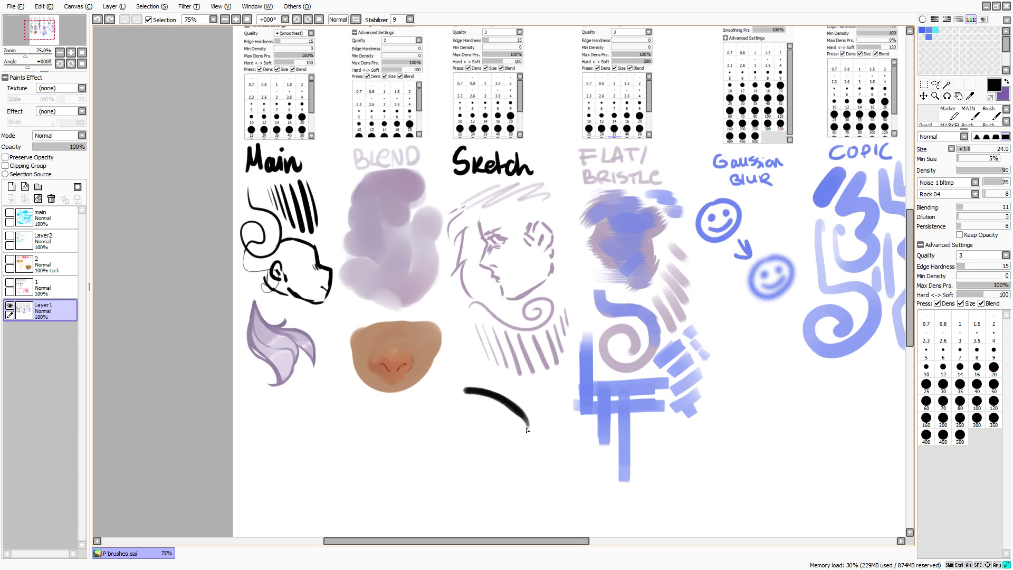
mouse_move(488, 397)
mouse_down()
mouse_move(462, 391)
mouse_move(515, 426)
mouse_up()
mouse_move(484, 422)
mouse_down()
mouse_move(506, 405)
mouse_move(478, 394)
mouse_up()
drag(512, 407, 534, 422)
drag(465, 382, 539, 415)
drag(495, 387, 546, 418)
mouse_move(451, 380)
mouse_down()
mouse_move(498, 390)
mouse_move(478, 403)
mouse_move(517, 420)
mouse_move(535, 451)
mouse_move(497, 470)
mouse_move(512, 497)
mouse_up()
- Raise the Sketch brush density to 100 and undo all the black test strokes below the sample
key(0)
key(ctrl+z)
key(ctrl+z)
key(ctrl+z)
key(ctrl+z)
key(ctrl+z)
key(ctrl+z)
key(ctrl+z)
key(ctrl+z)
key(ctrl+z)
key(ctrl+z)
key(ctrl+z)
key(ctrl+z)
key(ctrl+z)
key(ctrl+z)
drag(634, 441, 496, 452)
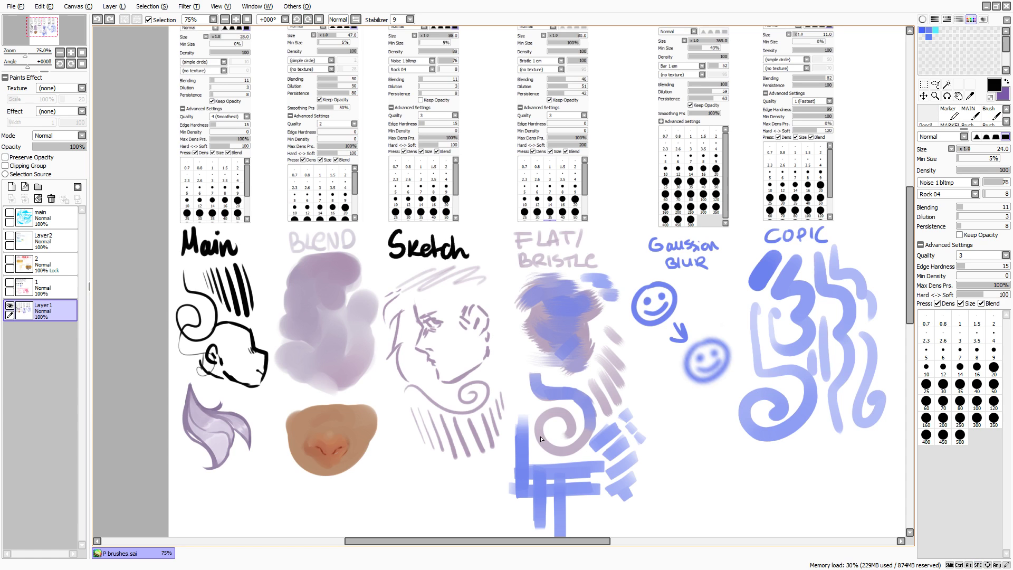
- Hide the interface panels, try strokes over the Flat/Bristle column and undo them
key(Tab)
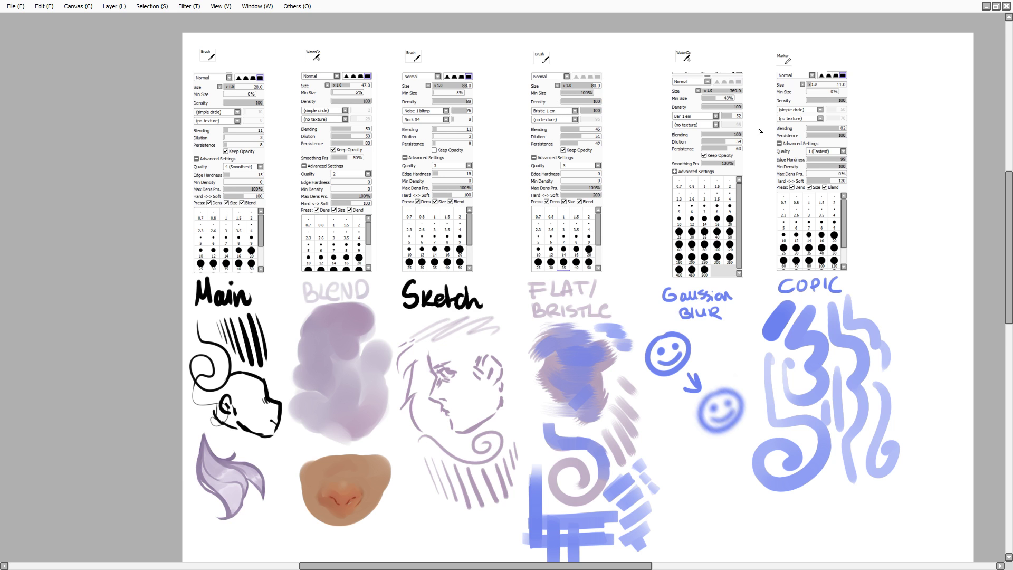
drag(643, 333, 615, 307)
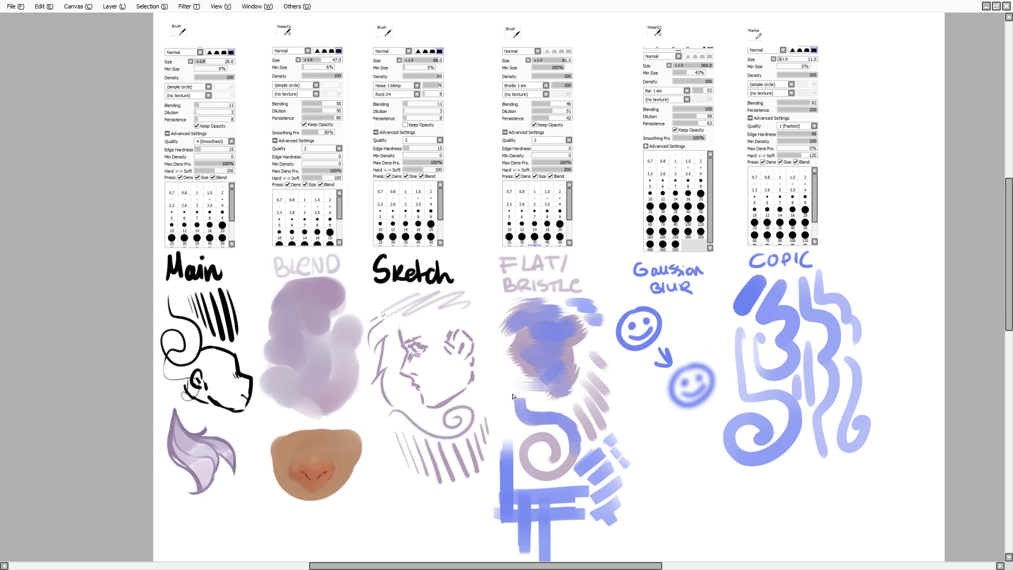
drag(556, 481, 554, 478)
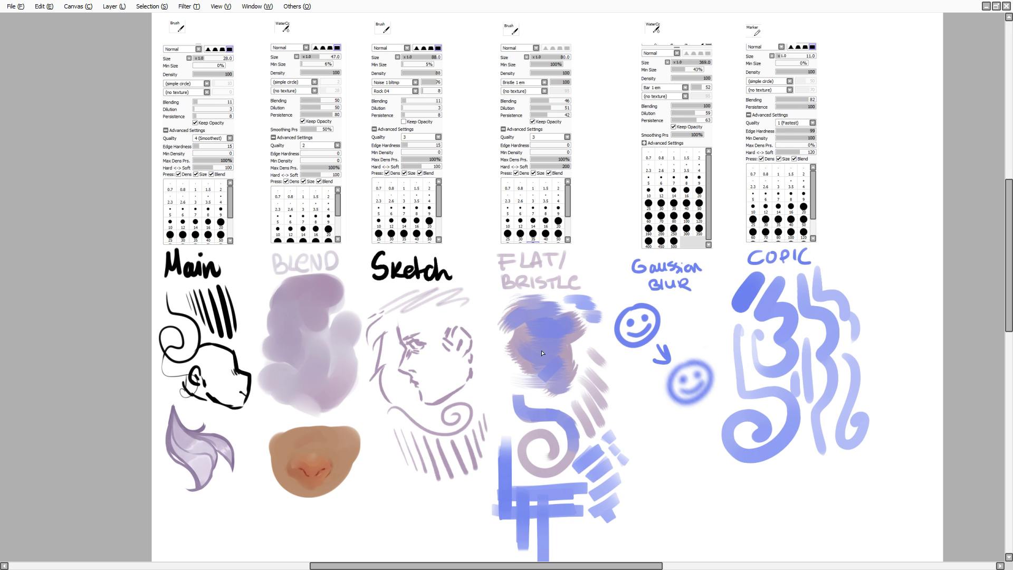
mouse_move(606, 252)
mouse_down()
mouse_move(542, 346)
mouse_move(549, 322)
mouse_up()
key(ctrl+z)
key(ctrl+z)
mouse_move(652, 301)
mouse_down()
mouse_move(508, 298)
mouse_move(524, 320)
mouse_up()
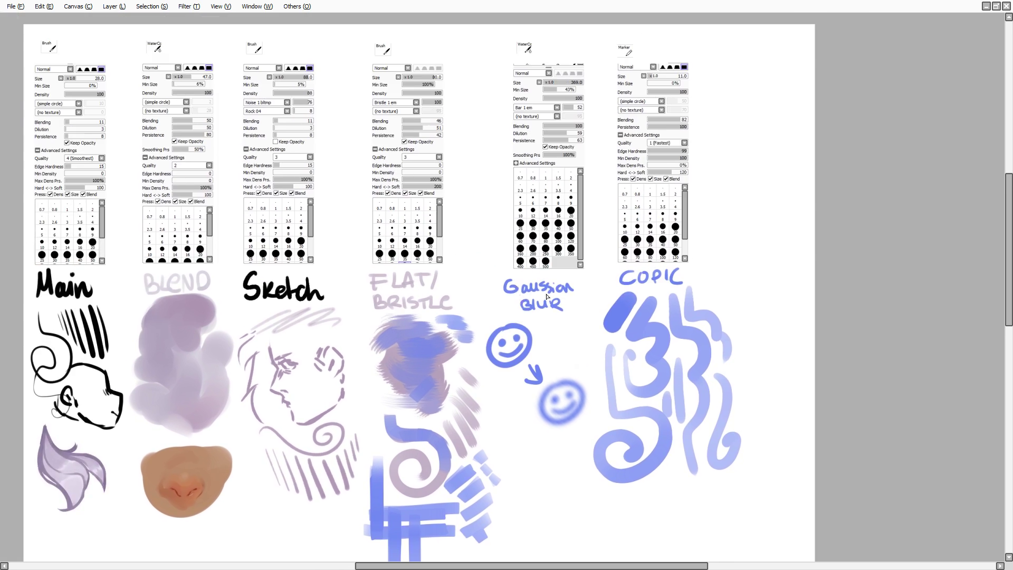
- Show the panels, switch to the Gaussian Blur brush and smear the settings and samples across the sheet at size 500
key(Tab)
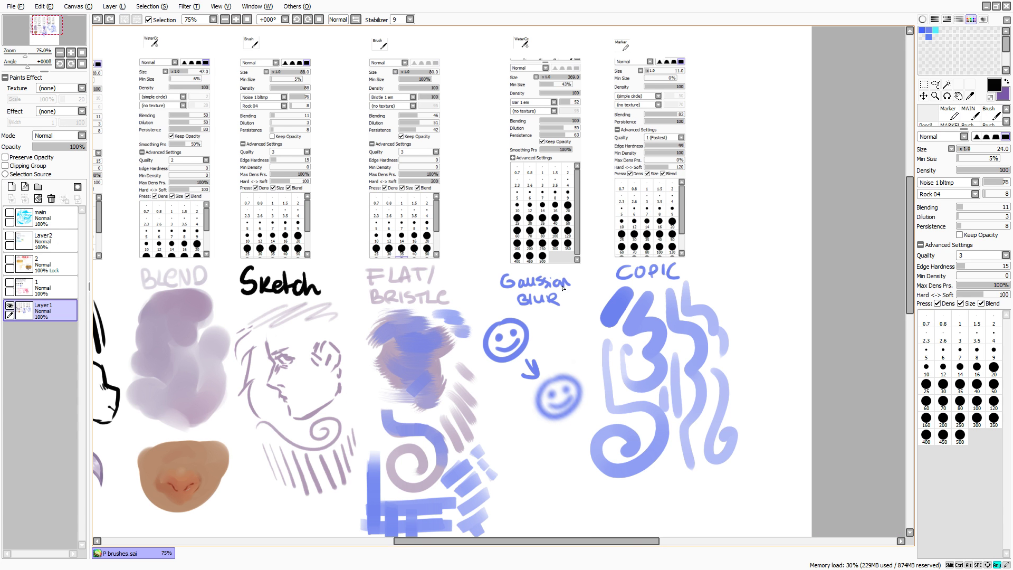
key(c)
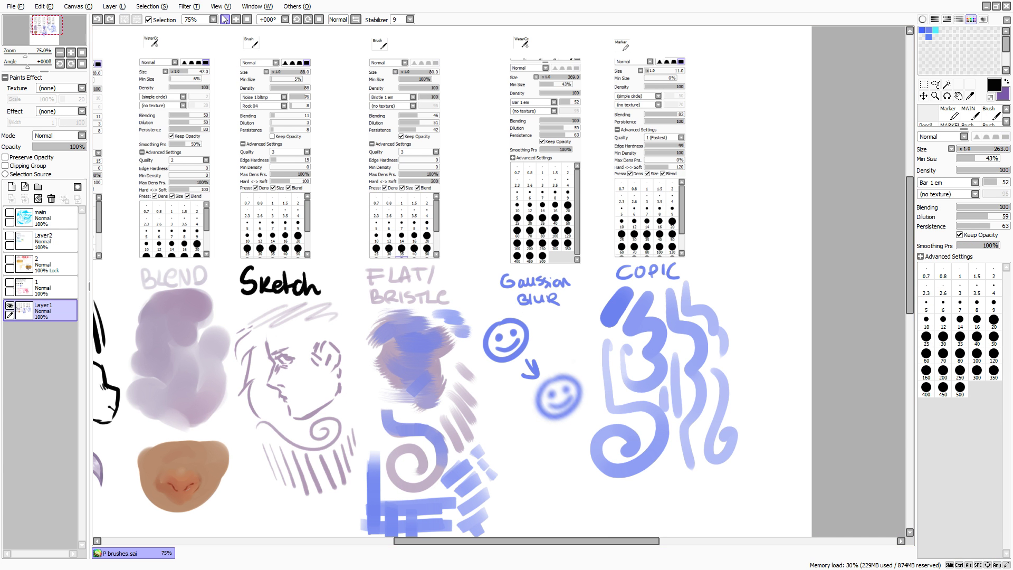
click(225, 19)
drag(398, 206, 454, 209)
mouse_move(467, 251)
mouse_down()
mouse_move(436, 336)
mouse_move(395, 164)
mouse_move(225, 296)
mouse_move(310, 62)
mouse_move(477, 414)
mouse_move(701, 255)
mouse_move(435, 455)
mouse_move(221, 400)
mouse_move(217, 417)
mouse_move(453, 43)
mouse_up()
mouse_move(340, 329)
mouse_down()
mouse_move(438, 156)
mouse_move(377, 286)
mouse_move(313, 378)
mouse_move(236, 311)
mouse_move(221, 230)
mouse_move(199, 288)
mouse_move(279, 42)
mouse_move(229, 51)
mouse_up()
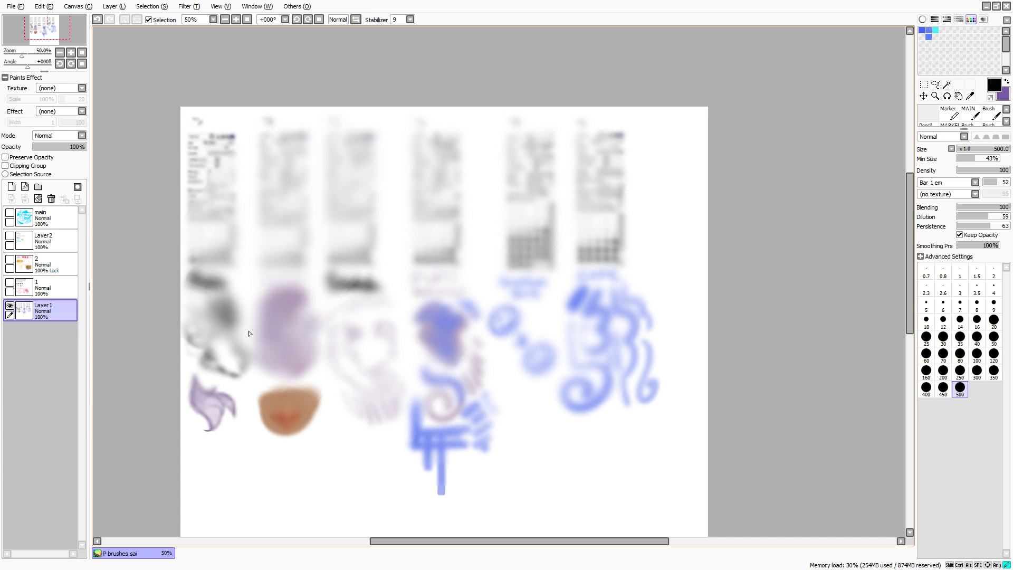
- Finish blurring the sheet and undo it all, including a further test stroke at the smaller size 109
mouse_move(406, 204)
mouse_down()
mouse_move(458, 205)
mouse_move(477, 274)
mouse_move(432, 466)
mouse_move(514, 412)
mouse_move(669, 236)
mouse_move(651, 115)
mouse_up()
key(ctrl+z)
key(ctrl+z)
key(ctrl+z)
key(ctrl+z)
key(ctrl+z)
drag(606, 217, 607, 216)
mouse_move(612, 191)
mouse_down()
mouse_move(388, 377)
mouse_move(389, 402)
mouse_move(510, 320)
mouse_move(573, 306)
mouse_move(528, 284)
mouse_move(549, 256)
mouse_up()
key(ctrl+z)
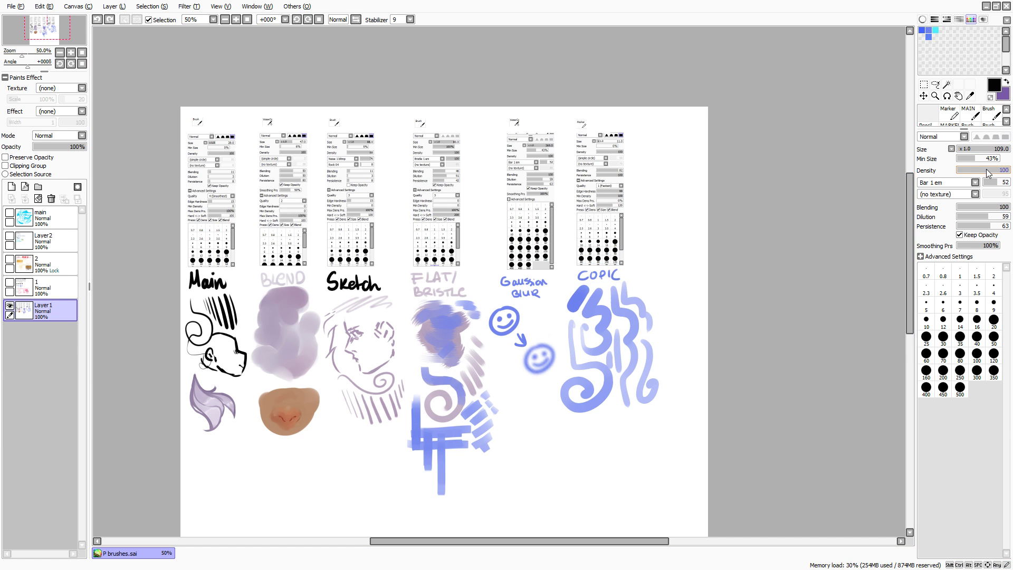
- Lower the Gaussian Blur brush density, try a blurring stroke across the samples and undo it
click(984, 170)
mouse_move(613, 306)
mouse_down()
mouse_move(618, 261)
mouse_move(586, 248)
mouse_move(507, 245)
mouse_move(692, 337)
mouse_move(296, 327)
mouse_move(225, 338)
mouse_up()
key(ctrl+z)
key(ctrl+z)
- Set the Gaussian Blur brush density to 21, blur the settings and samples at size 500, and undo the strokes
click(968, 170)
drag(615, 435, 224, 401)
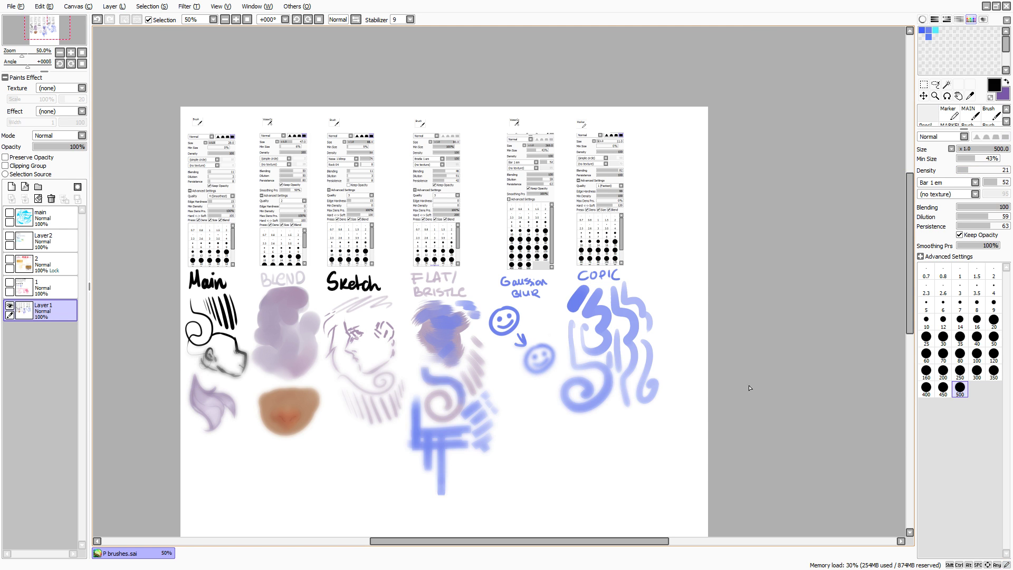
key(ctrl+z)
mouse_move(627, 309)
mouse_down()
mouse_move(109, 281)
mouse_move(554, 259)
mouse_move(663, 196)
mouse_move(475, 143)
mouse_move(580, 127)
mouse_move(566, 123)
mouse_move(443, 353)
mouse_up()
key(ctrl+z)
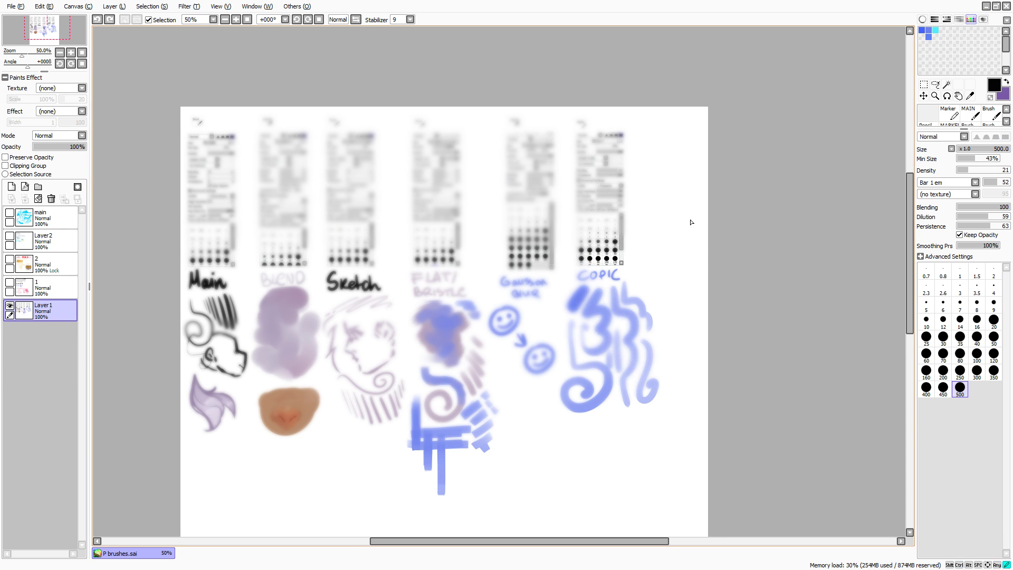
mouse_move(690, 220)
mouse_down()
mouse_move(635, 203)
mouse_move(439, 228)
mouse_move(394, 217)
mouse_up()
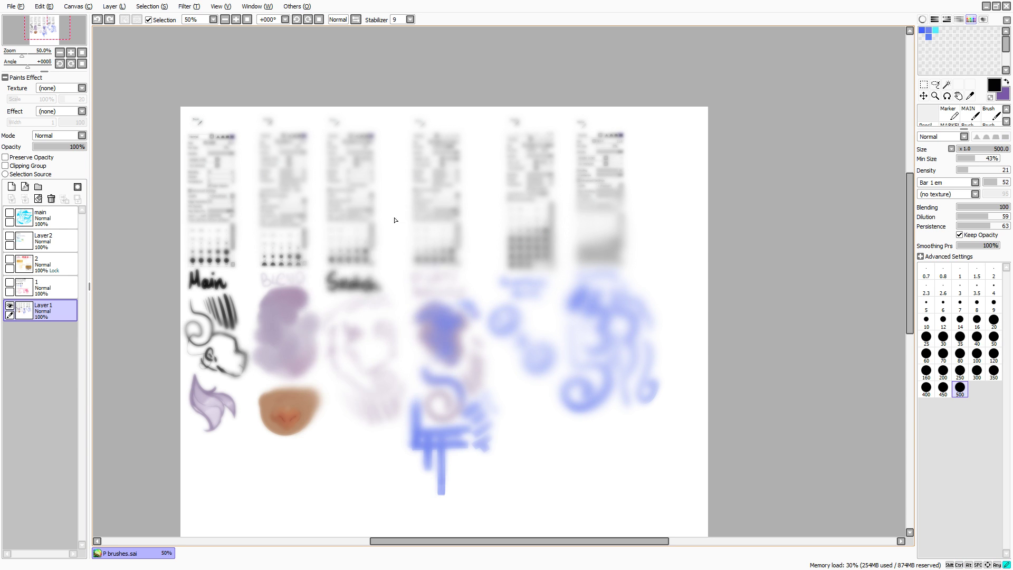
key(ctrl+z)
key(ctrl+z)
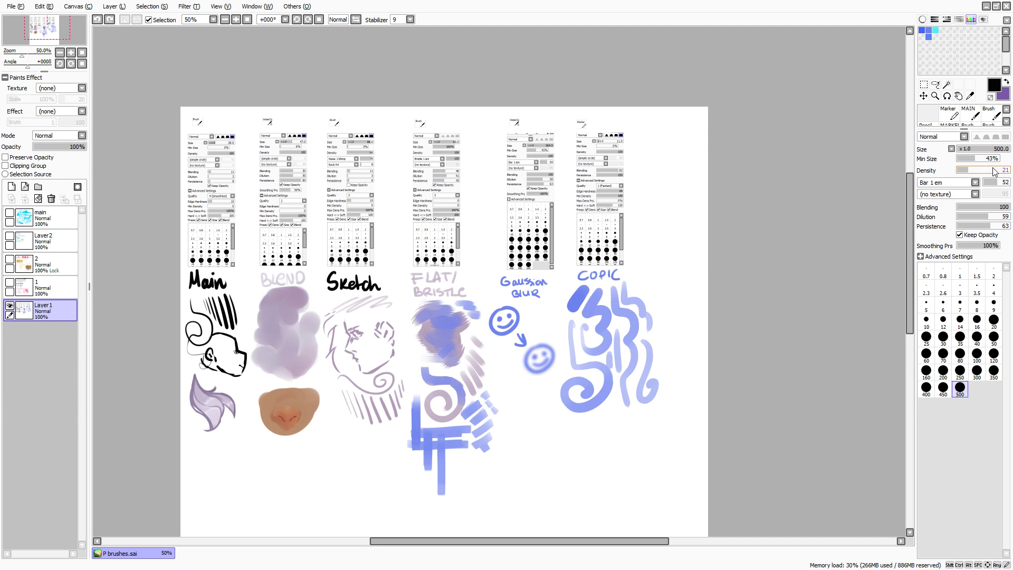
- Test the Gaussian Blur brush across the sheet at density 59 and again at 100, undoing the strokes
click(990, 170)
drag(572, 280, 456, 411)
drag(477, 198, 380, 343)
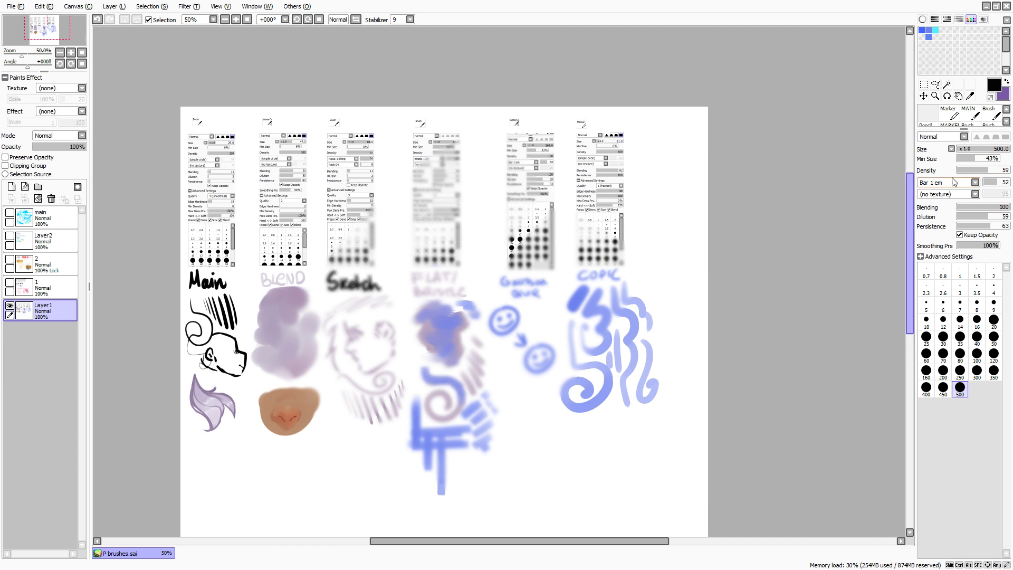
click(1005, 170)
key(ctrl+z)
key(ctrl+z)
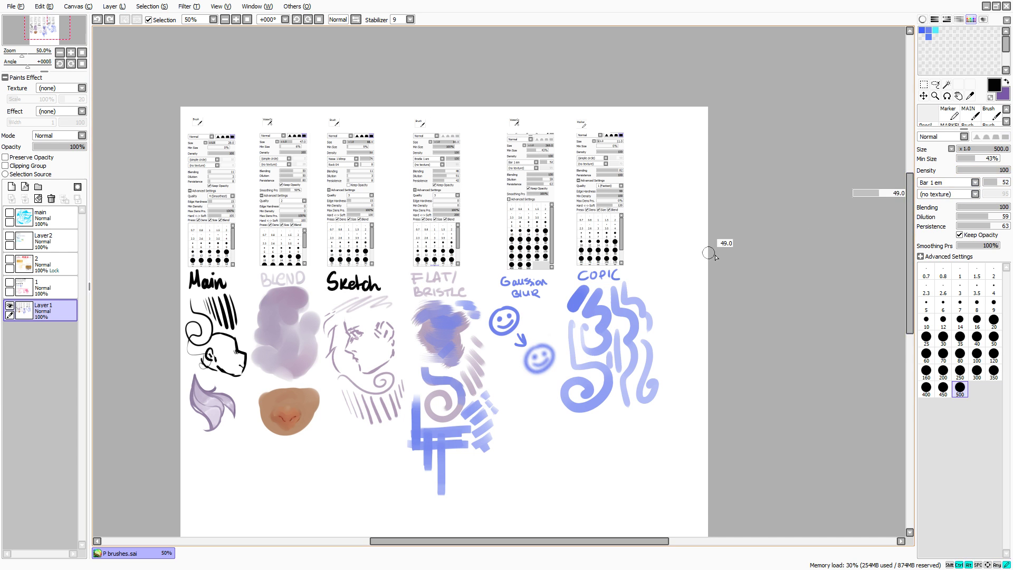
mouse_move(606, 206)
mouse_down()
mouse_move(441, 438)
mouse_move(285, 295)
mouse_move(205, 338)
mouse_up()
key(ctrl+z)
- Switch to the Copic marker brush, try broad strokes over the sheet and undo them
key(m)
mouse_move(513, 429)
mouse_down()
mouse_move(493, 390)
mouse_move(470, 282)
mouse_up()
mouse_move(374, 381)
mouse_down()
mouse_move(477, 408)
mouse_move(501, 404)
mouse_up()
key(ctrl+z)
mouse_move(513, 410)
mouse_down()
mouse_move(359, 375)
mouse_move(554, 311)
mouse_move(419, 393)
mouse_move(452, 398)
mouse_move(463, 317)
mouse_move(345, 336)
mouse_move(391, 385)
mouse_move(533, 246)
mouse_move(547, 350)
mouse_move(481, 232)
mouse_move(580, 184)
mouse_move(625, 221)
mouse_move(418, 202)
mouse_move(274, 100)
mouse_move(158, 295)
mouse_move(327, 317)
mouse_move(441, 243)
mouse_move(222, 143)
mouse_move(442, 155)
mouse_up()
key(ctrl+z)
key(ctrl+z)
key(ctrl+z)
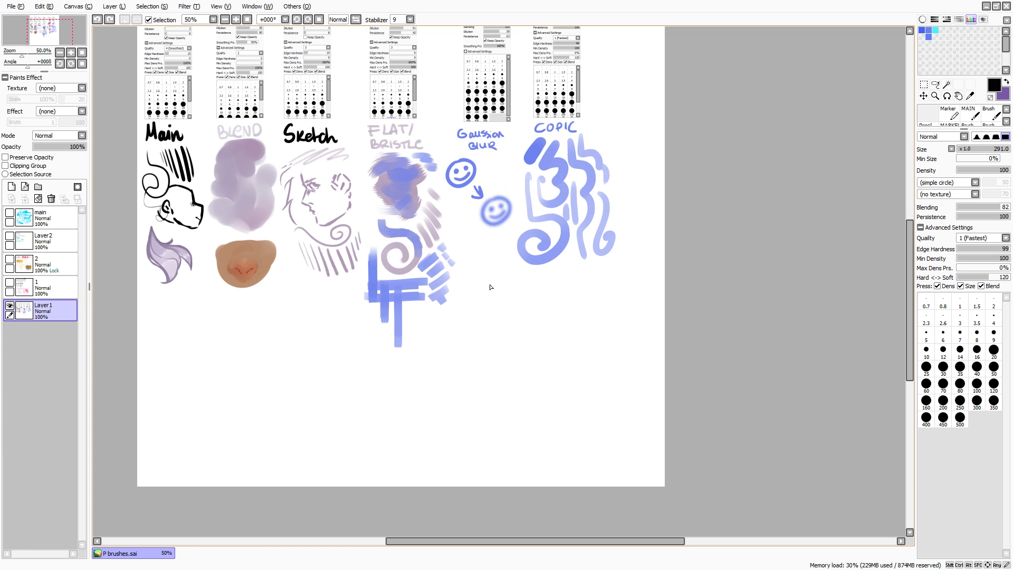
- Hide the interface panels and examine the settings and samples of all six brushes up close
key(space)
drag(137, 250, 235, 372)
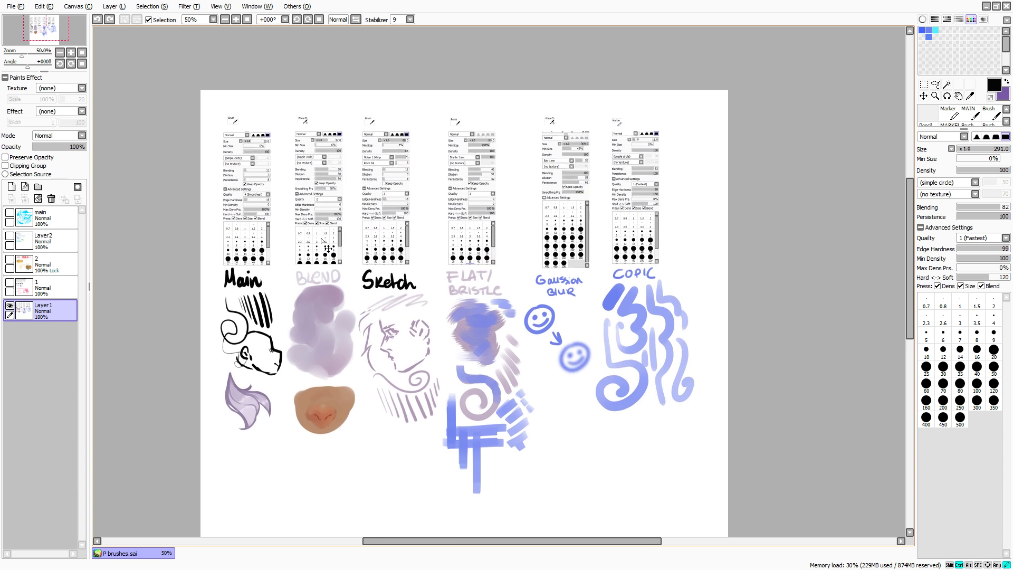
click(236, 20)
key(Tab)
key(space)
drag(257, 137, 411, 138)
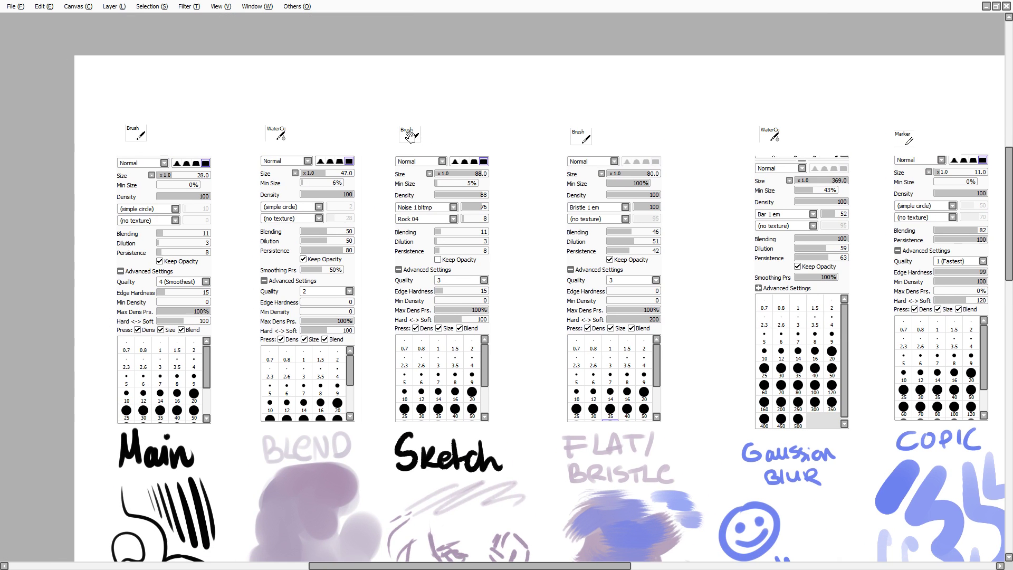
drag(553, 247, 480, 276)
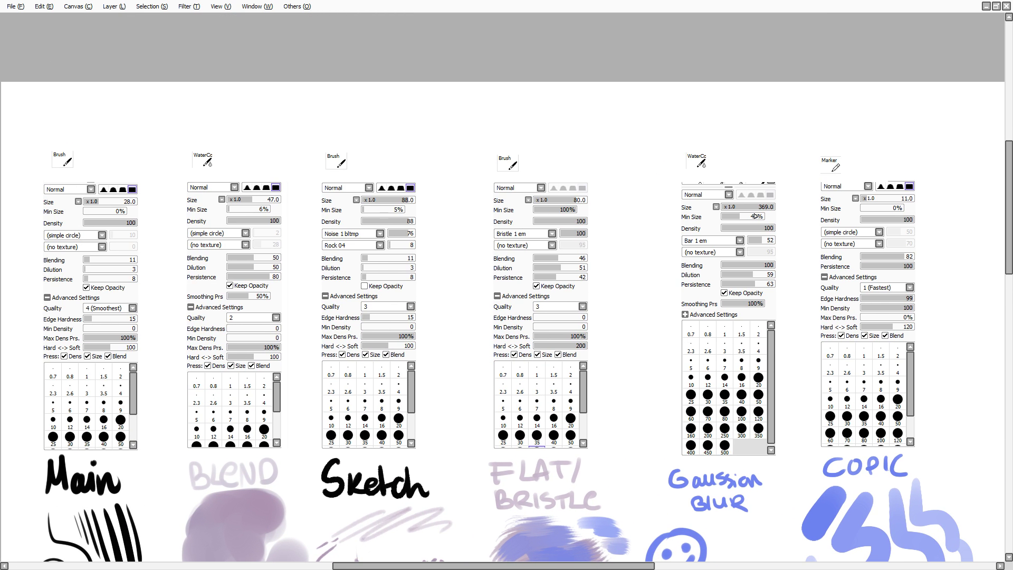
scroll(372, 356, down, 3)
drag(290, 143, 336, 353)
mouse_move(374, 391)
mouse_down()
mouse_move(289, 217)
mouse_move(327, 254)
mouse_up()
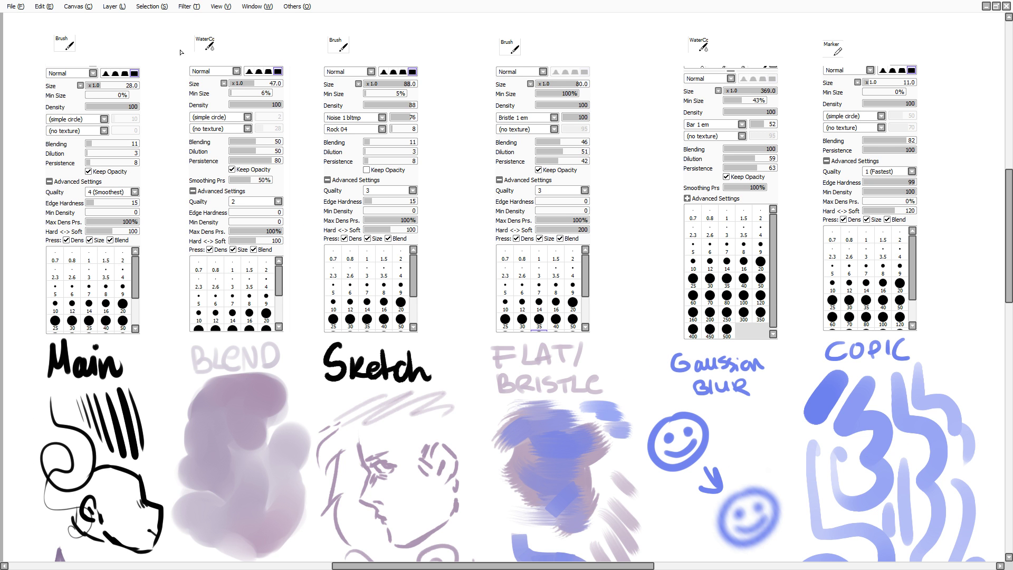
- Bring back the interface panels at 75% zoom, and hide Layer1 and show it again
key(Tab)
click(225, 19)
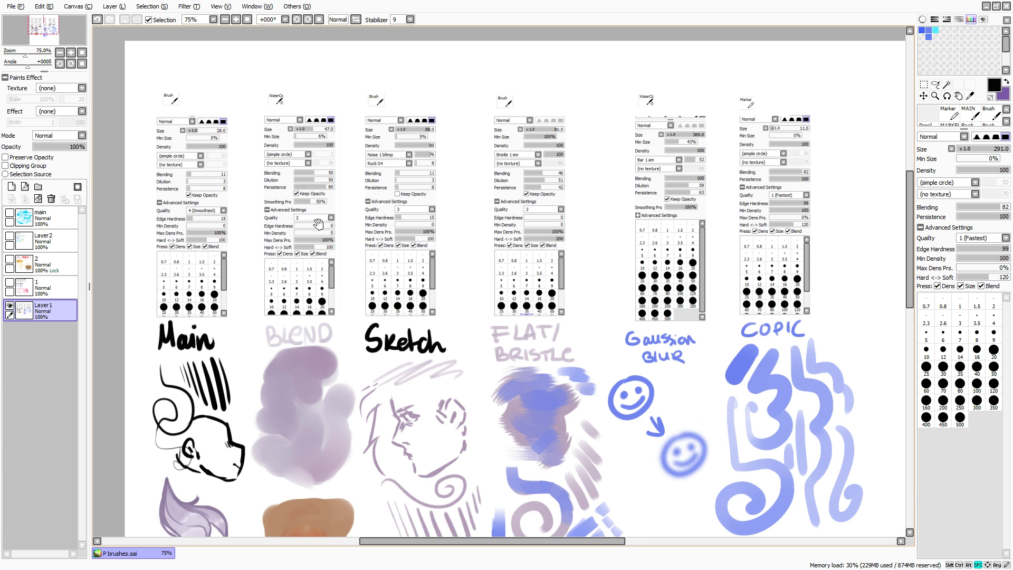
drag(316, 224, 289, 150)
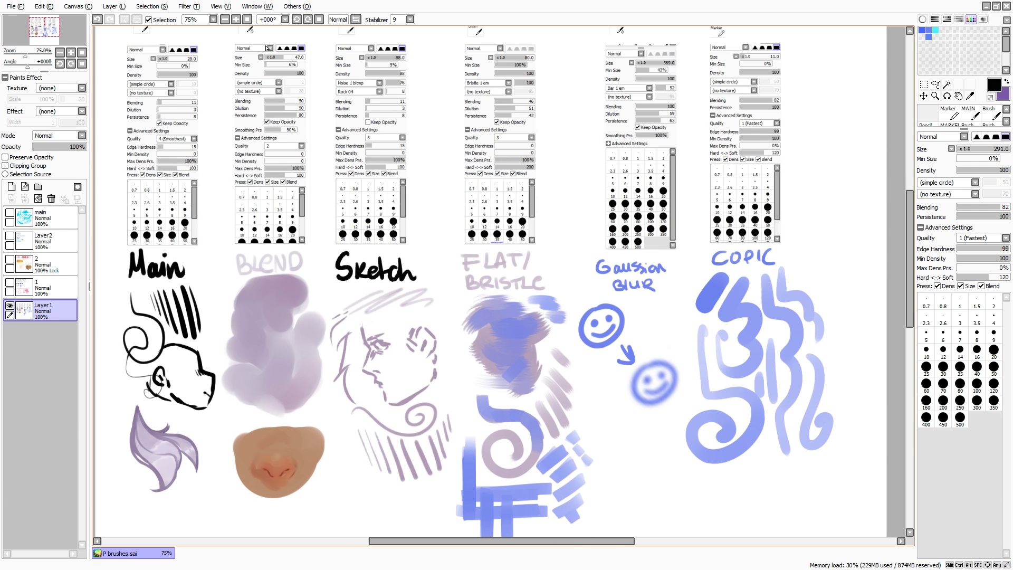
click(10, 306)
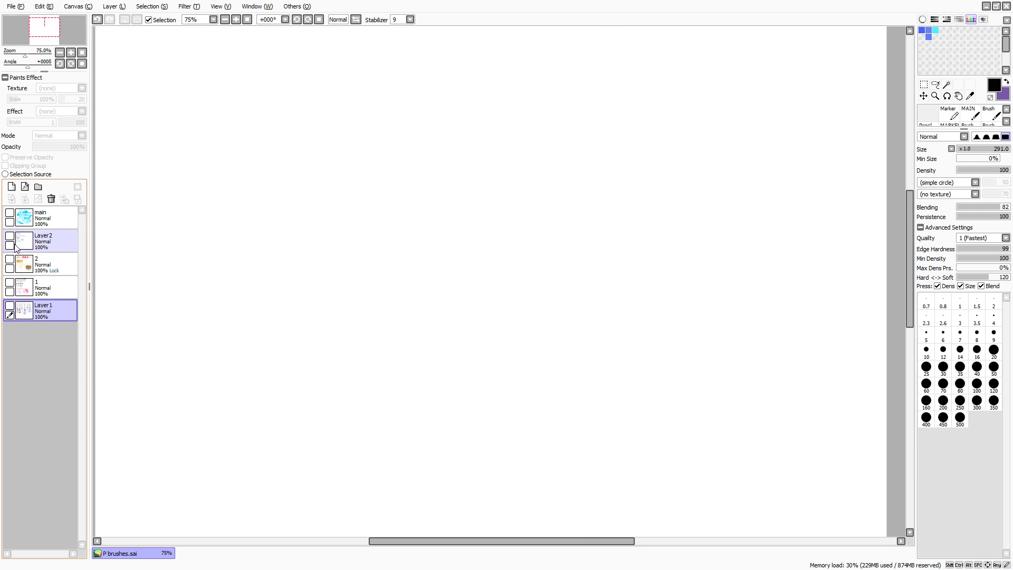
click(10, 306)
key(Tab)
key(Tab)
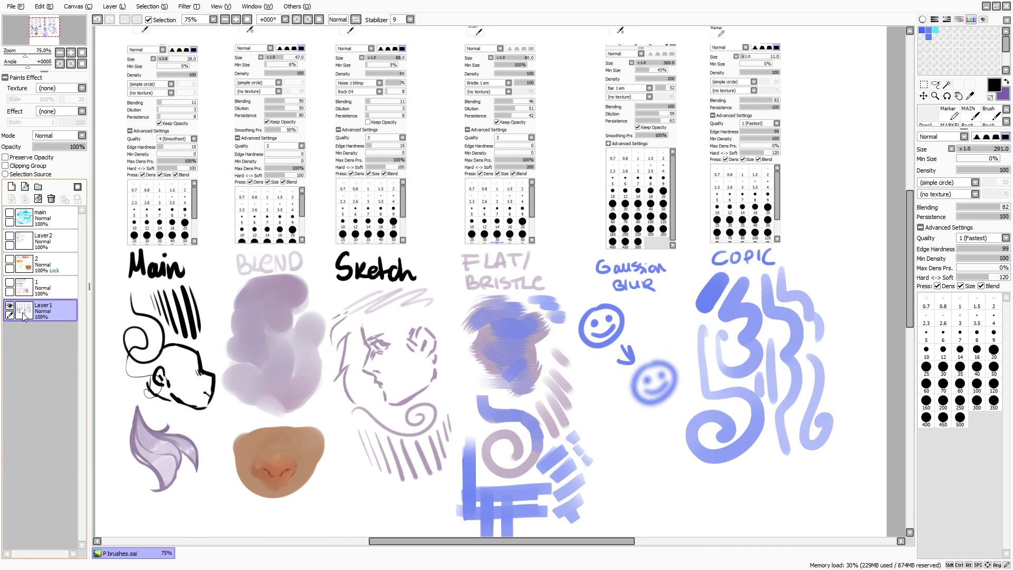
- Hide Layer1, then show the main layer and make it the active layer
click(10, 306)
click(9, 213)
click(37, 220)
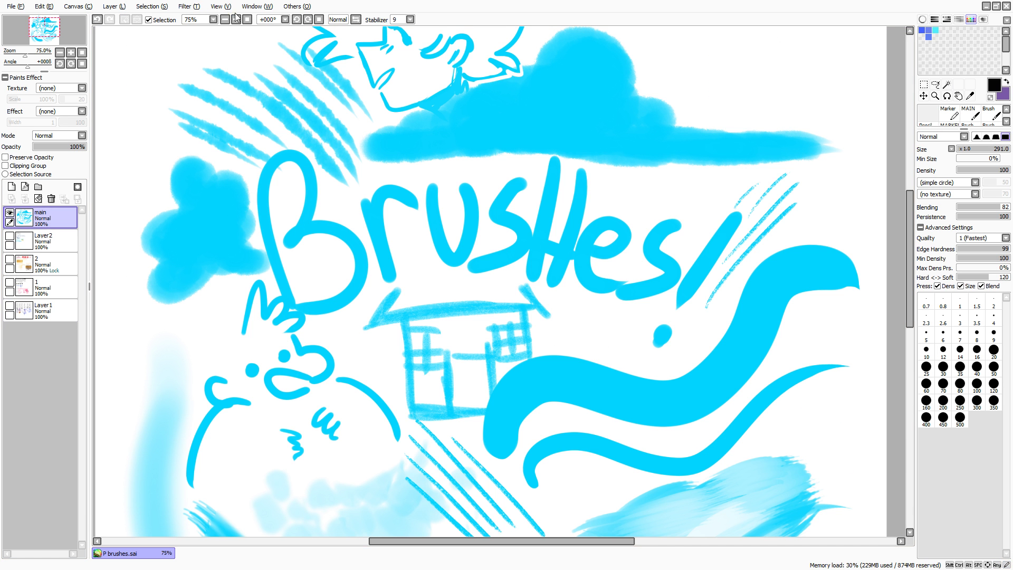
- Examine the whole Brushes! title sheet at 50% zoom with the interface panels hidden, and bring the panels back
click(246, 21)
key(Tab)
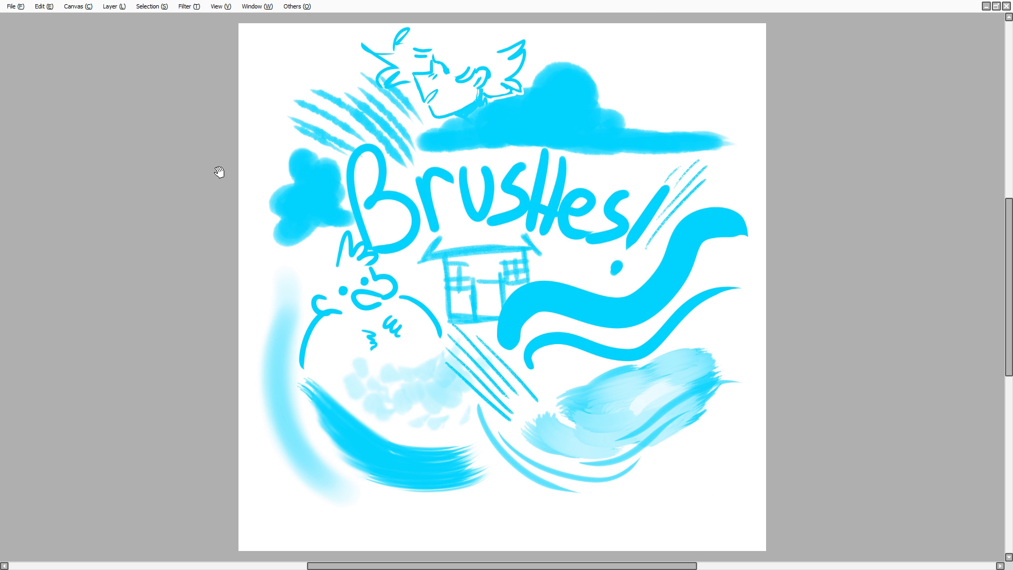
drag(222, 168, 223, 176)
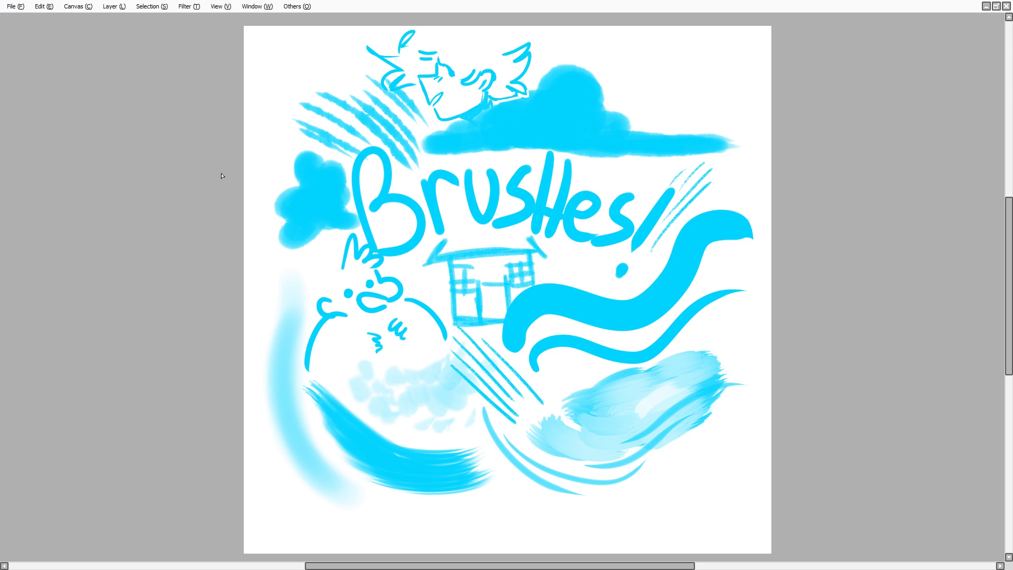
key(Tab)
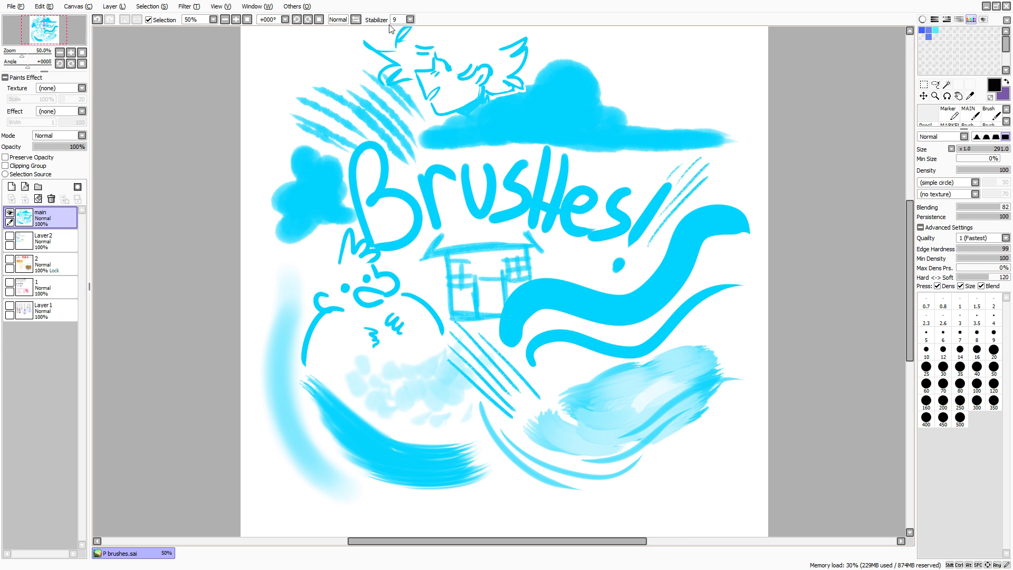
- Set the stabilizer to S-5, switch to the Main brush and add a new layer above the main layer
click(403, 187)
key(c)
key(ctrl+shift+n)
- Test the S-5 stabilizer with three long, tapered black curves across the Brushes! title, undoing the first attempt
mouse_move(340, 433)
mouse_down()
mouse_move(386, 314)
mouse_move(540, 153)
mouse_move(679, 182)
mouse_up()
key(ctrl+z)
drag(363, 463, 436, 357)
drag(510, 287, 676, 95)
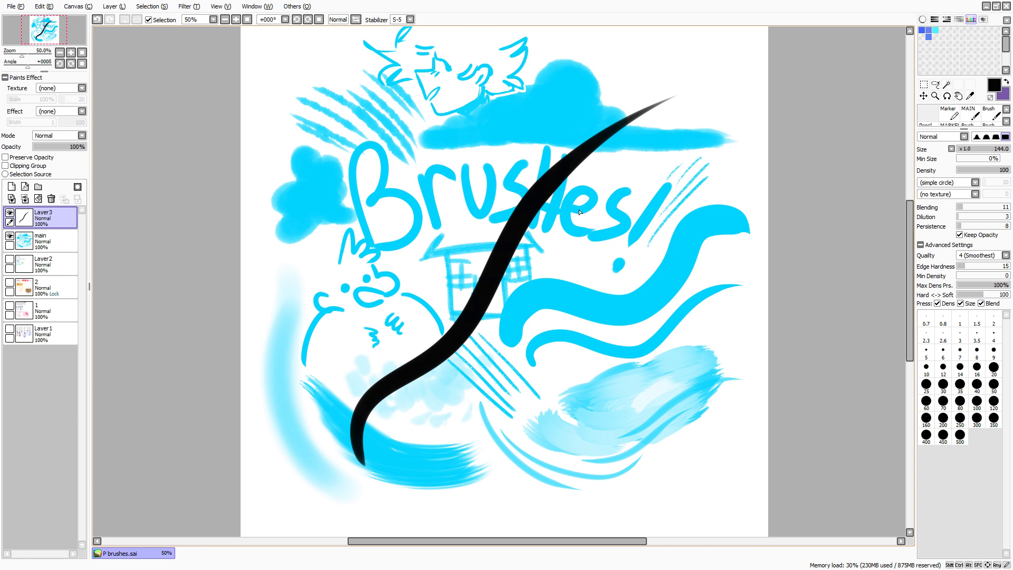
mouse_move(363, 349)
mouse_down()
mouse_move(464, 232)
mouse_move(673, 82)
mouse_up()
drag(517, 370, 744, 164)
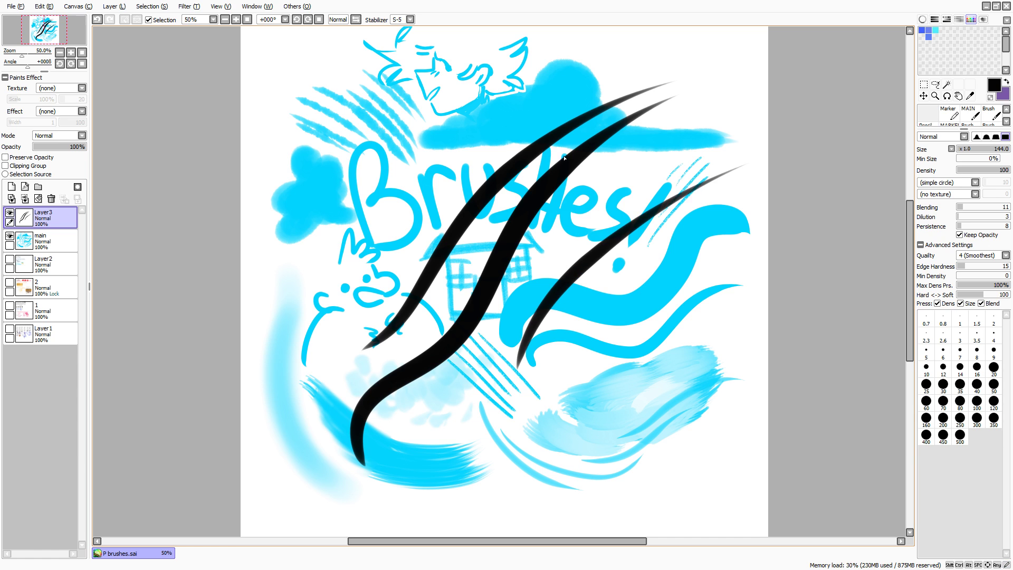
- Set the stabilizer to 5
click(397, 20)
click(398, 71)
- Test the lighter stabilizer with short, thick and wavy black strokes around the edges of the title drawing
drag(339, 283, 417, 191)
drag(344, 217, 390, 164)
drag(387, 145, 417, 163)
drag(432, 122, 464, 161)
drag(494, 125, 479, 159)
drag(438, 60, 565, 76)
drag(372, 105, 409, 126)
mouse_move(346, 102)
mouse_down()
mouse_move(359, 122)
mouse_move(357, 153)
mouse_up()
drag(324, 99, 311, 187)
drag(302, 147, 294, 226)
drag(294, 250, 306, 319)
drag(307, 320, 310, 362)
mouse_move(303, 365)
mouse_down()
mouse_move(285, 412)
mouse_move(473, 469)
mouse_move(514, 431)
mouse_up()
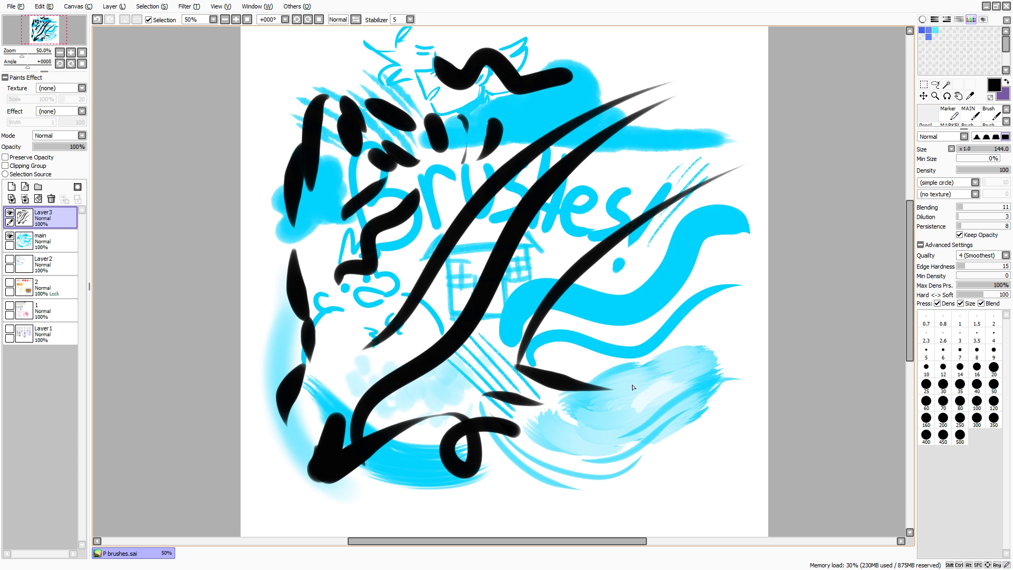
- Undo all the black test strokes on the new layer until it is empty
key(ctrl+z)
key(ctrl+z)
key(ctrl+z)
key(ctrl+z)
key(ctrl+z)
key(ctrl+z)
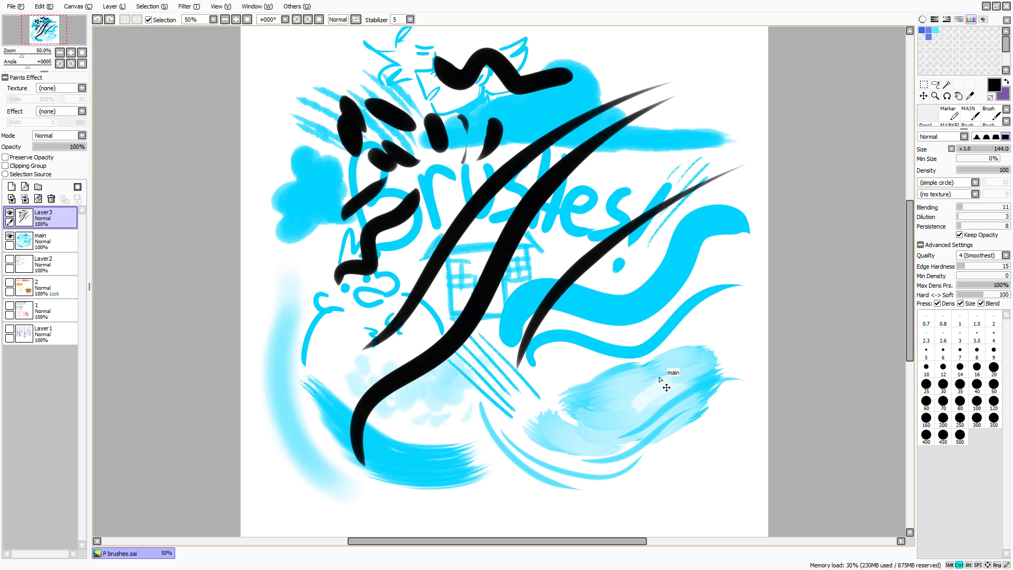
key(ctrl+z)
key(ctrl+z)
key(ctrl+z)
key(ctrl+z)
key(ctrl+z)
key(ctrl+z)
key(ctrl+z)
key(ctrl+z)
key(ctrl+z)
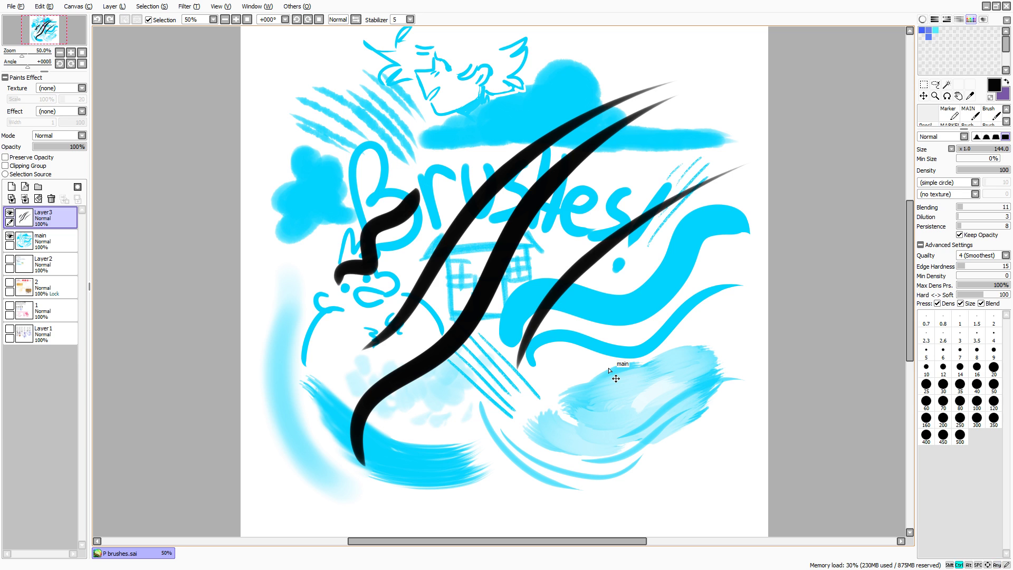
key(ctrl+z)
key(ctrl+z)
key(ctrl+z)
key(ctrl+z)
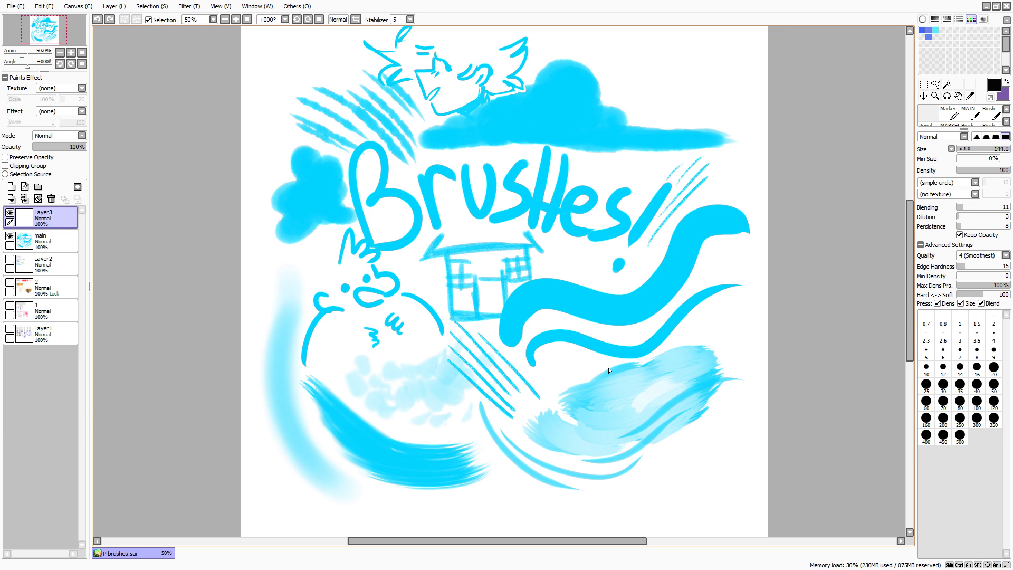